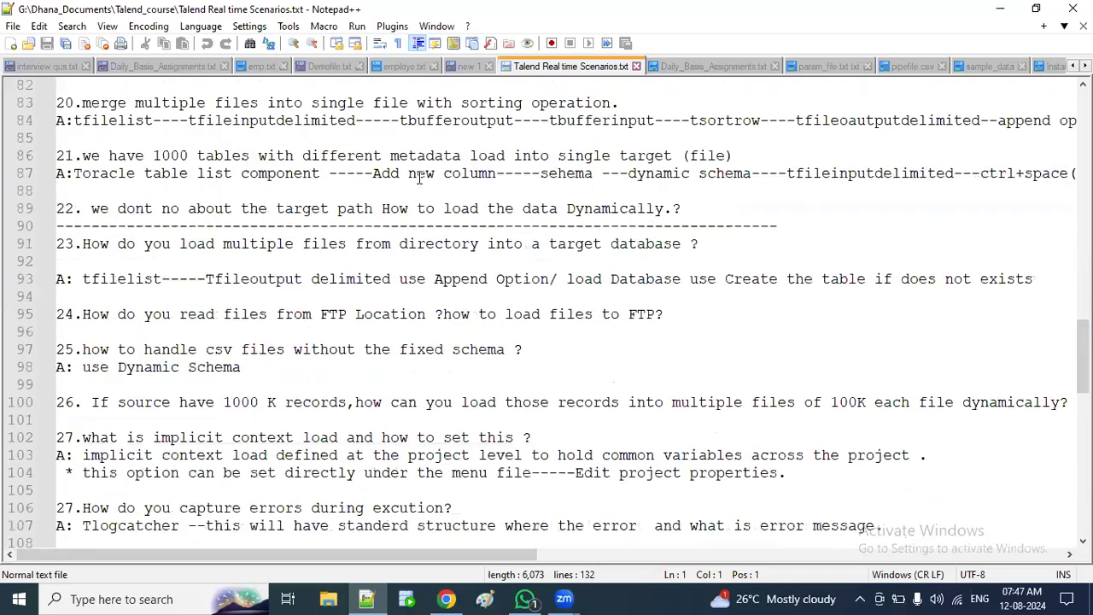
Step: Scroll back to the top of the scenario notes and switch to Daily_Basis_Assignments.txt
scroll(419, 177, "down", 4)
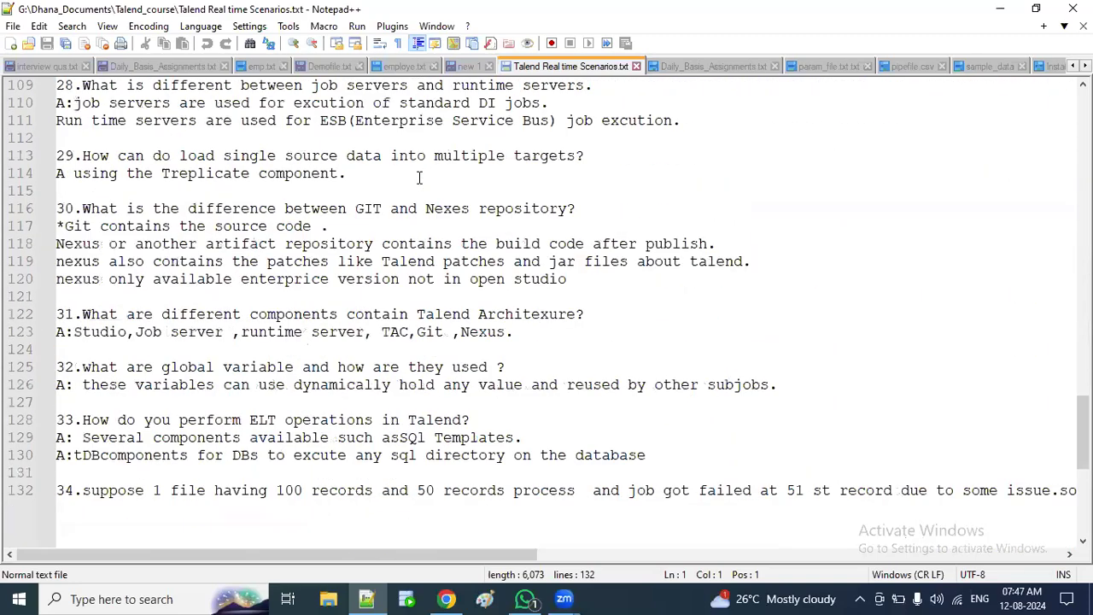
scroll(418, 177, "up", 1)
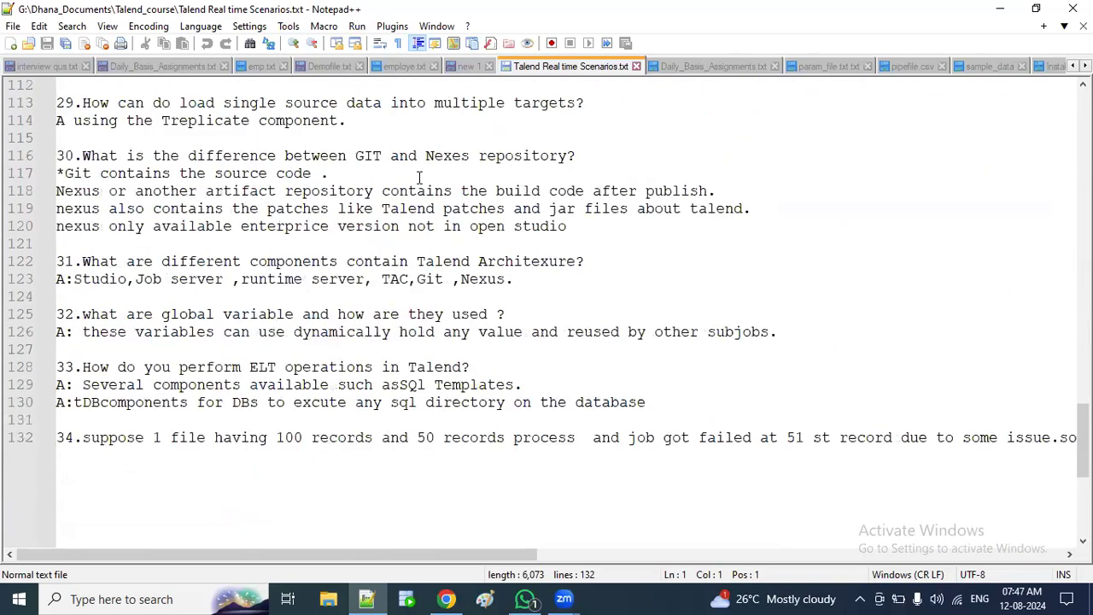
scroll(419, 177, "down", 2)
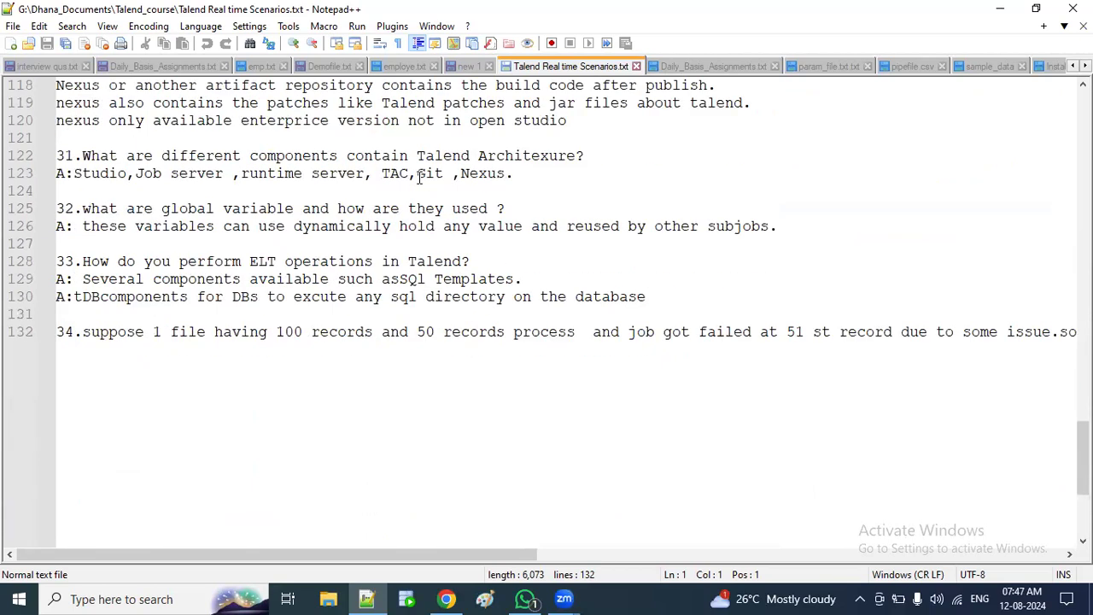
scroll(418, 177, "up", 3)
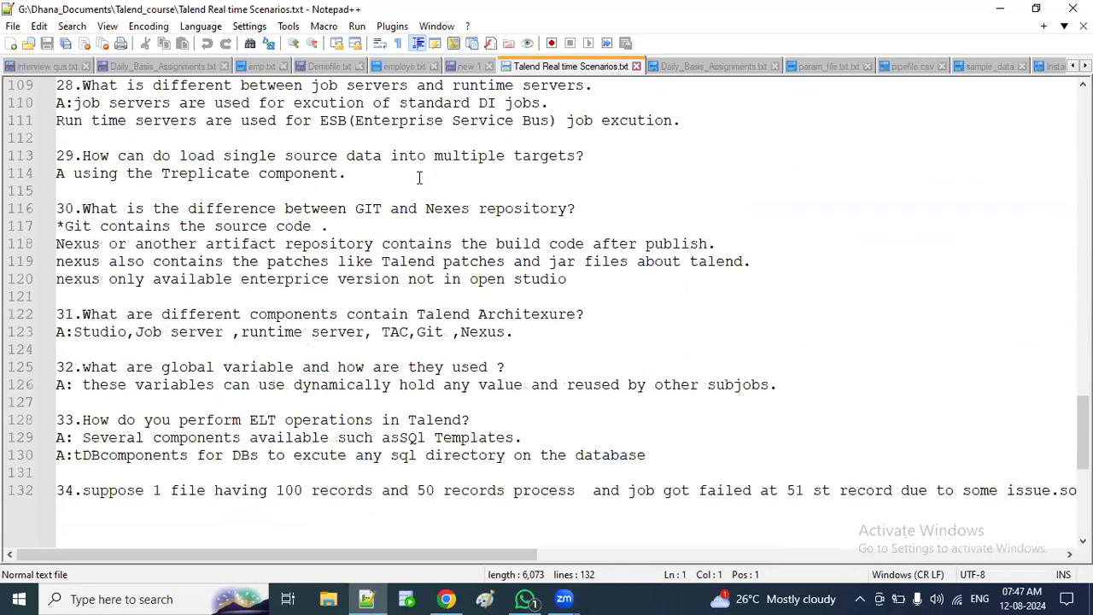
scroll(419, 177, "up", 13)
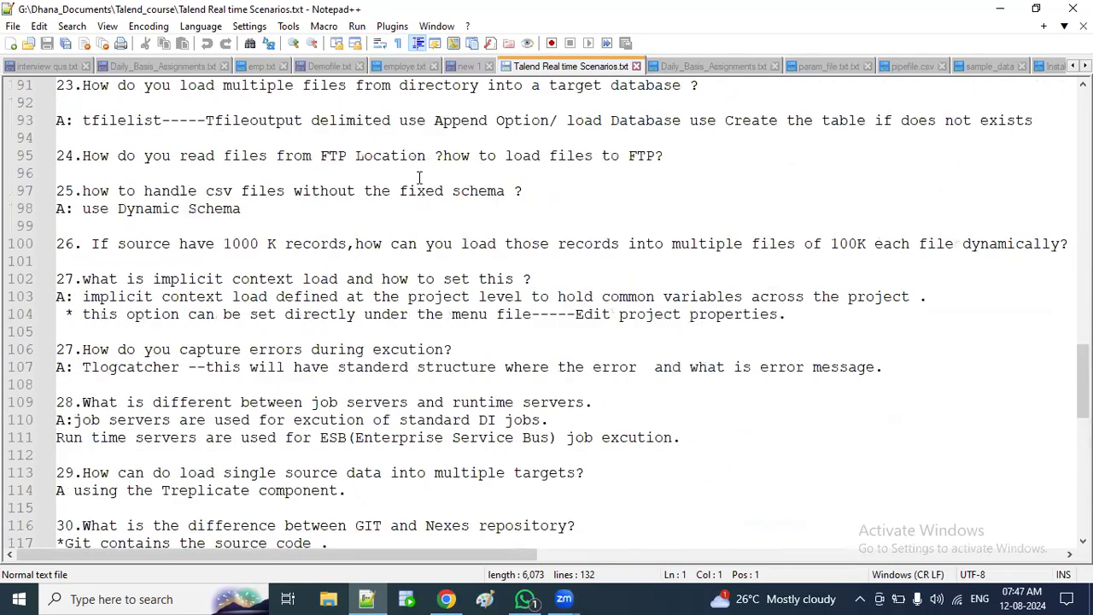
scroll(418, 177, "up", 9)
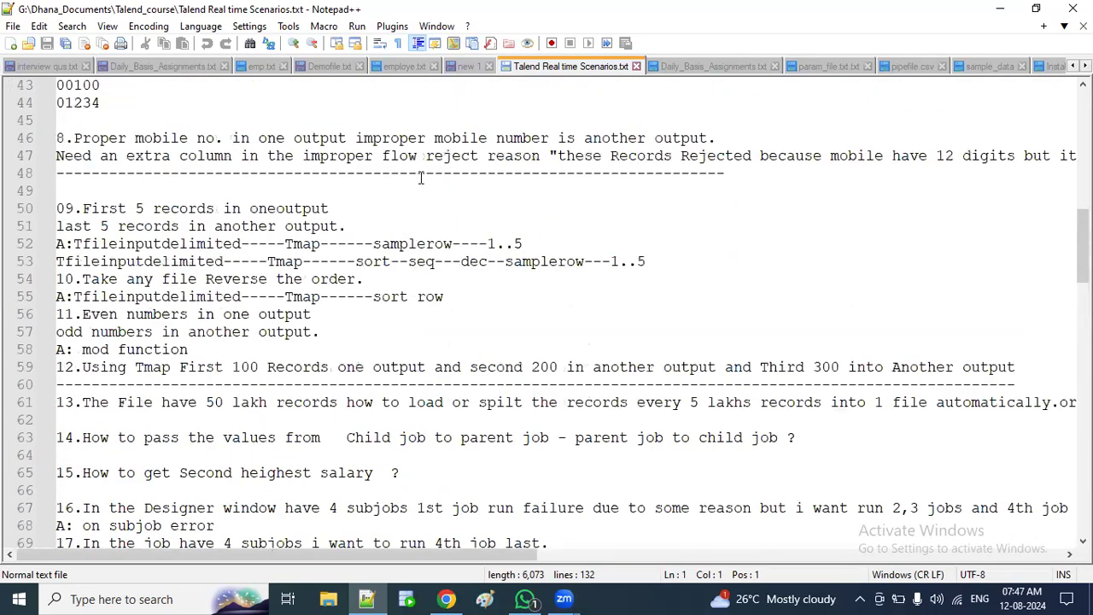
scroll(420, 177, "up", 14)
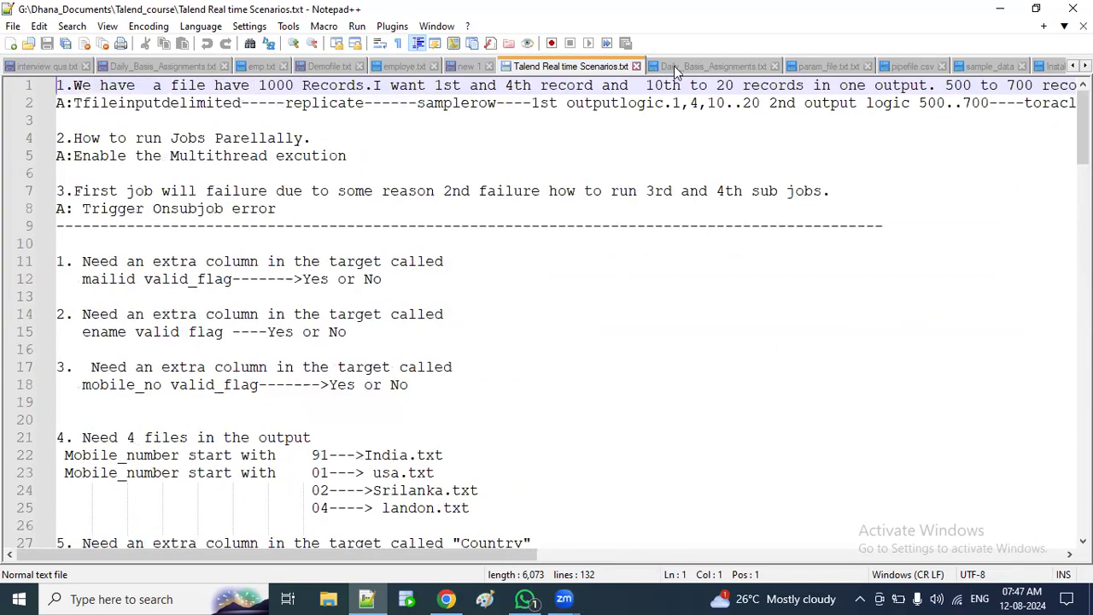
left_click(735, 65)
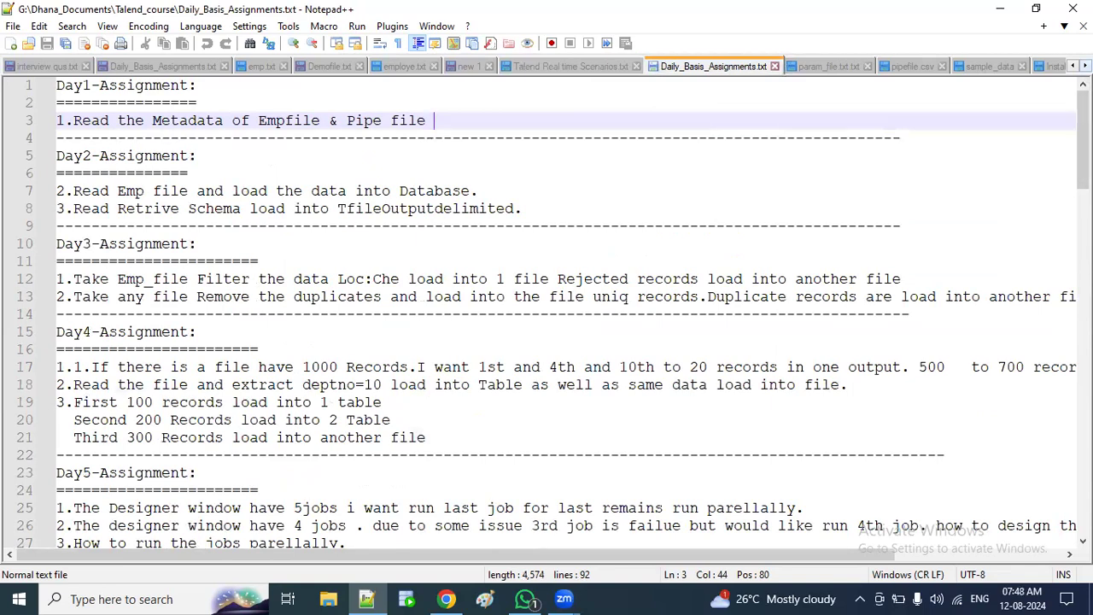
Step: Scroll the Notepad++ tab bar to see the remaining open files, then open File Explorer
left_click(1086, 66)
left_click(1086, 66)
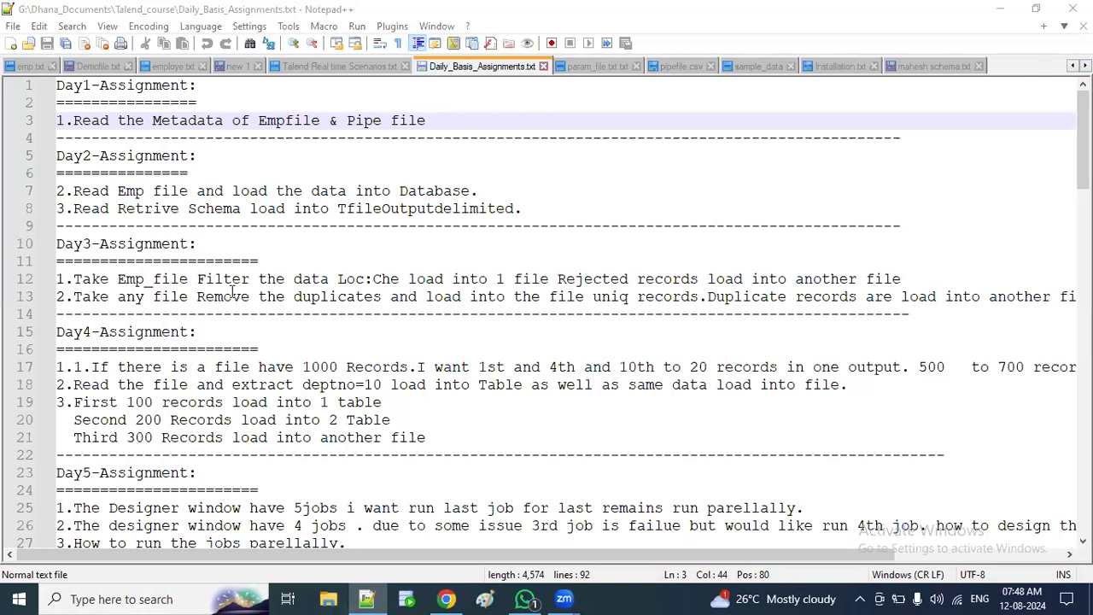
key("super+e")
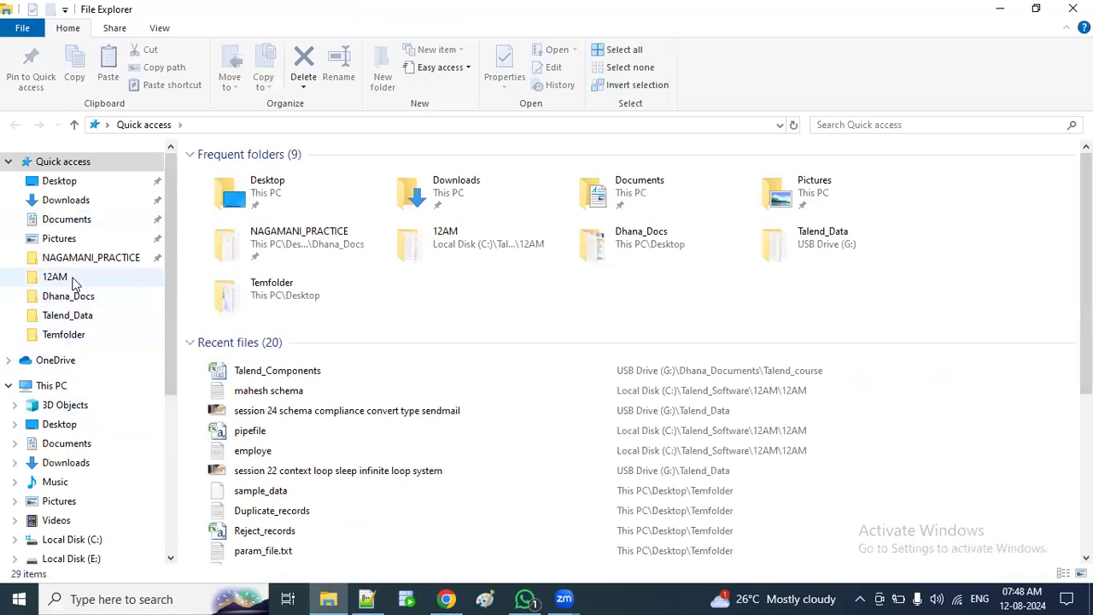
Step: Open the Talend_Software 12AM folder and scroll through its 63 items
left_click(55, 276)
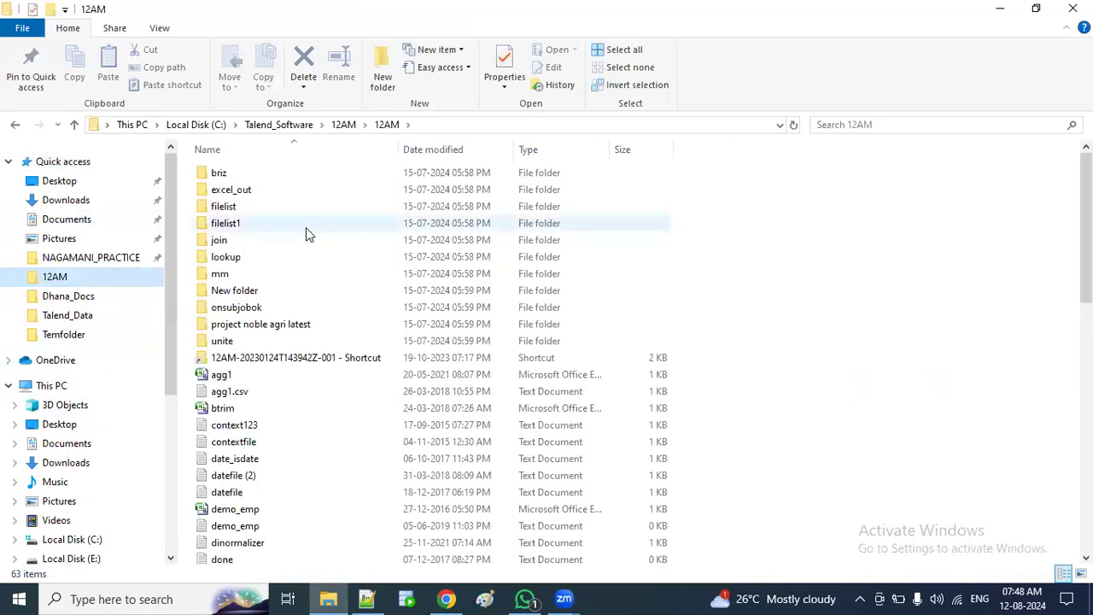
scroll(316, 362, "down", 13)
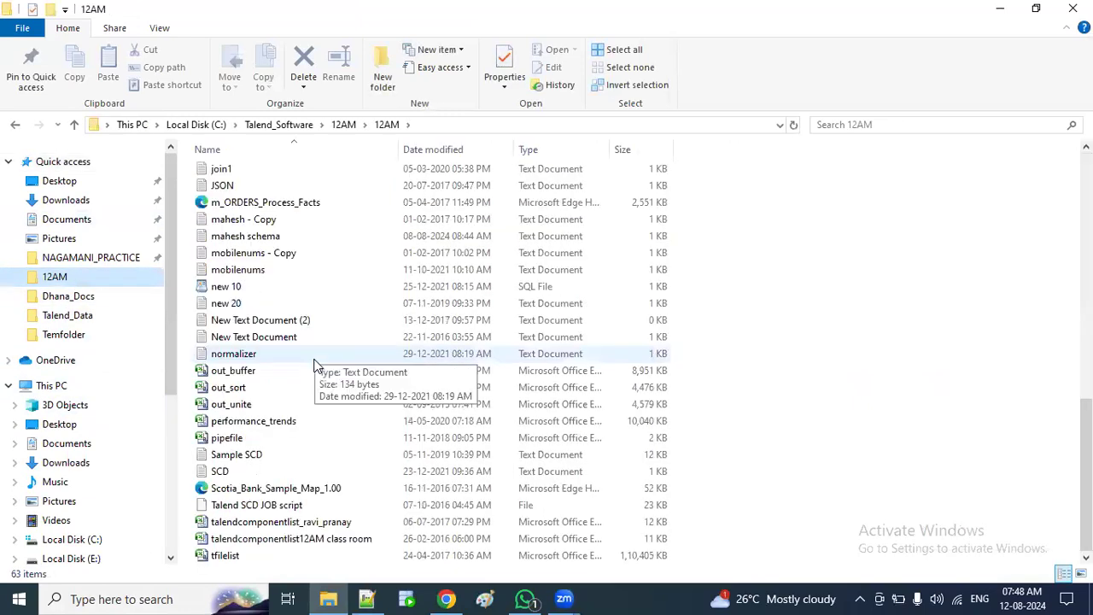
scroll(316, 358, "up", 13)
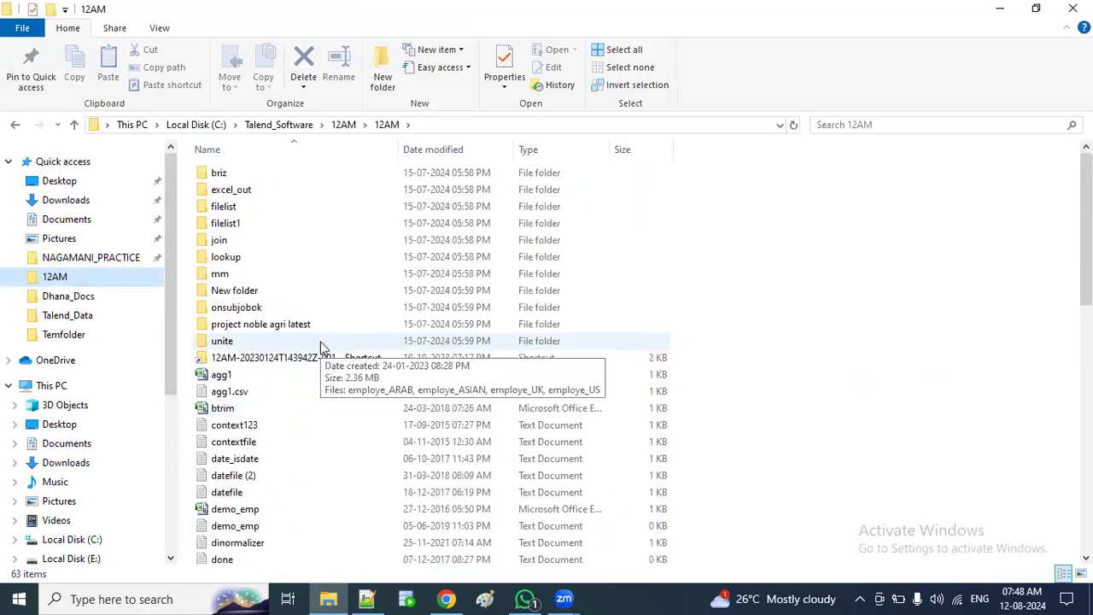
scroll(320, 337, "down", 12)
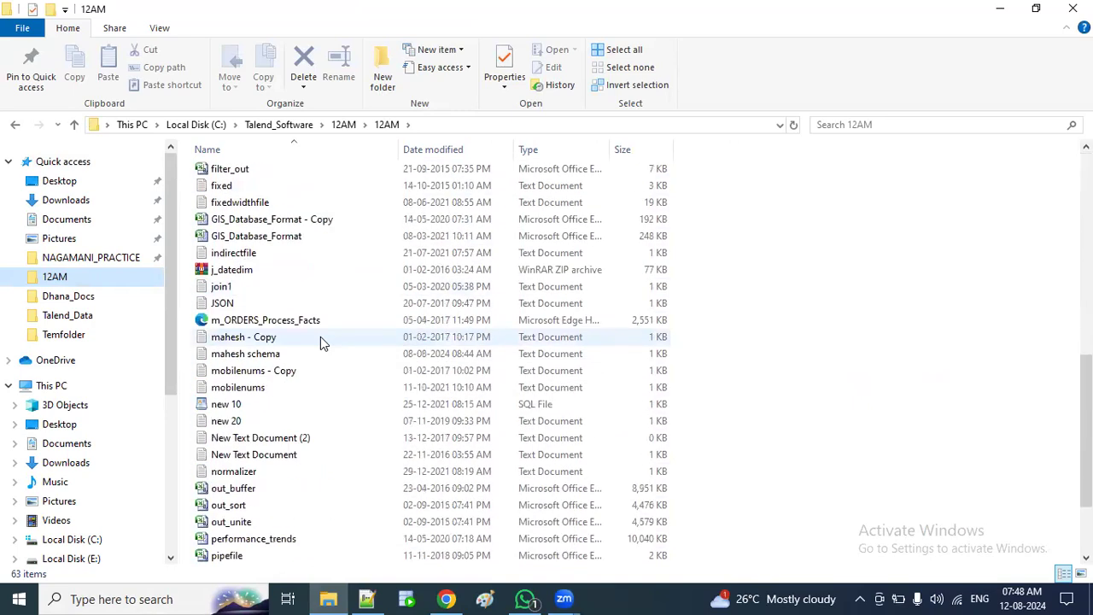
scroll(320, 336, "up", 12)
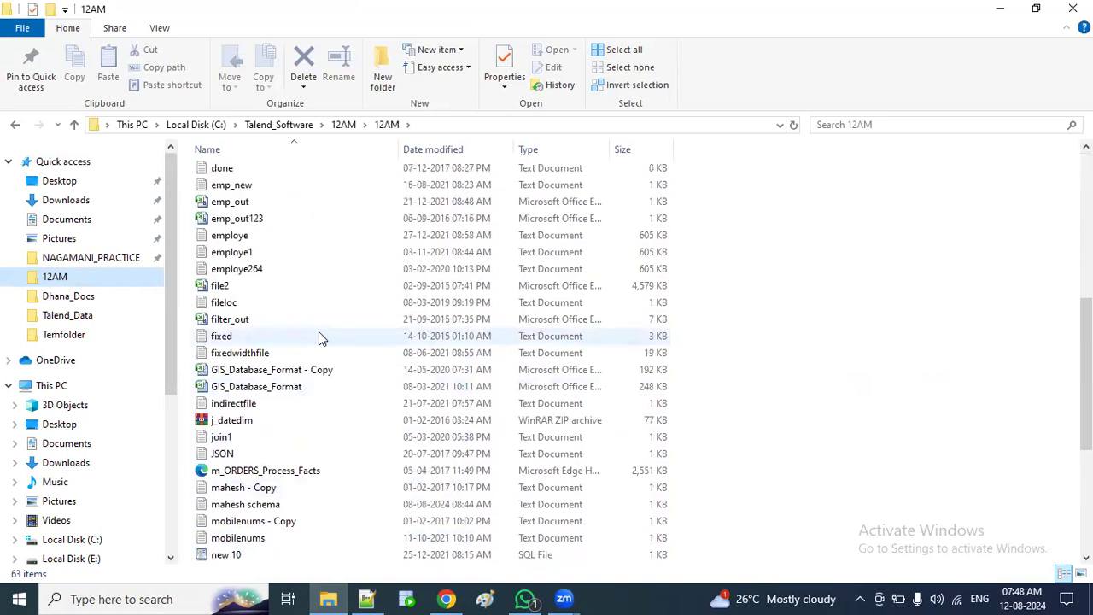
scroll(319, 335, "down", 8)
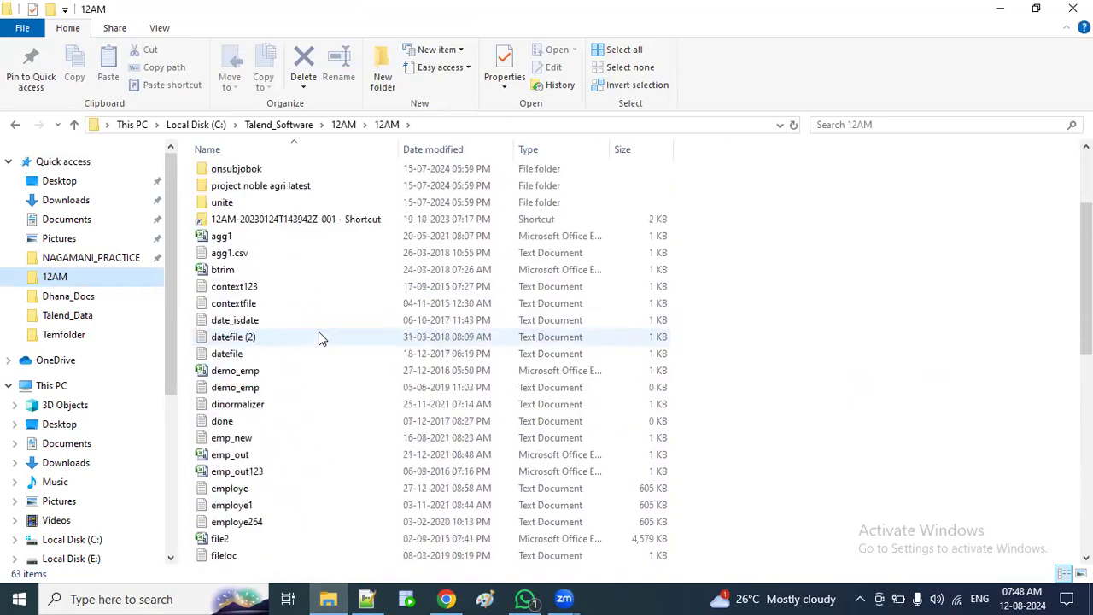
scroll(319, 337, "down", 1)
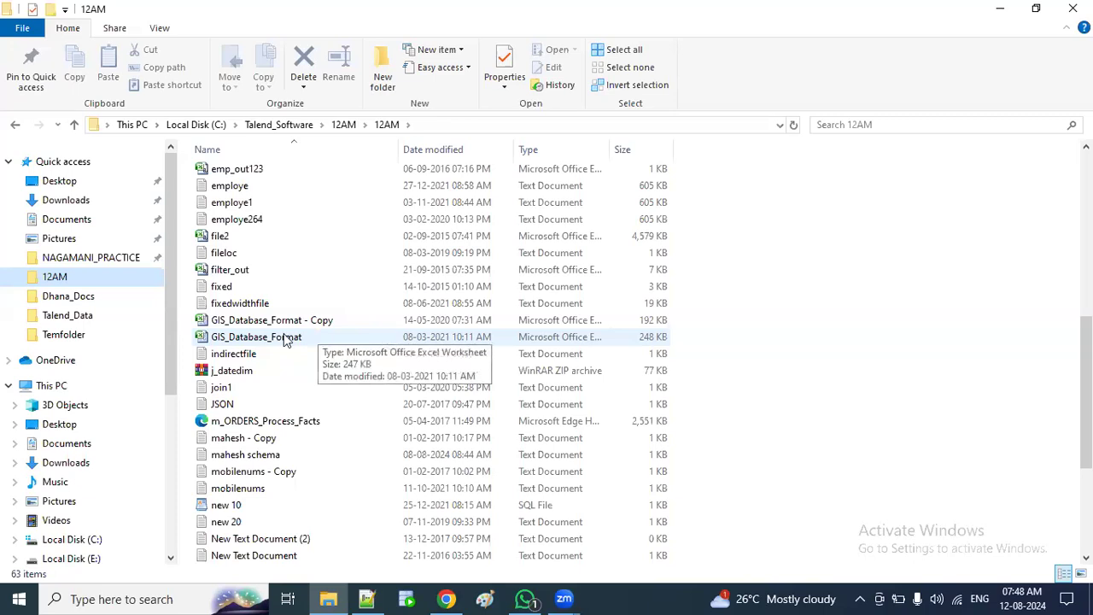
scroll(405, 389, "down", 4)
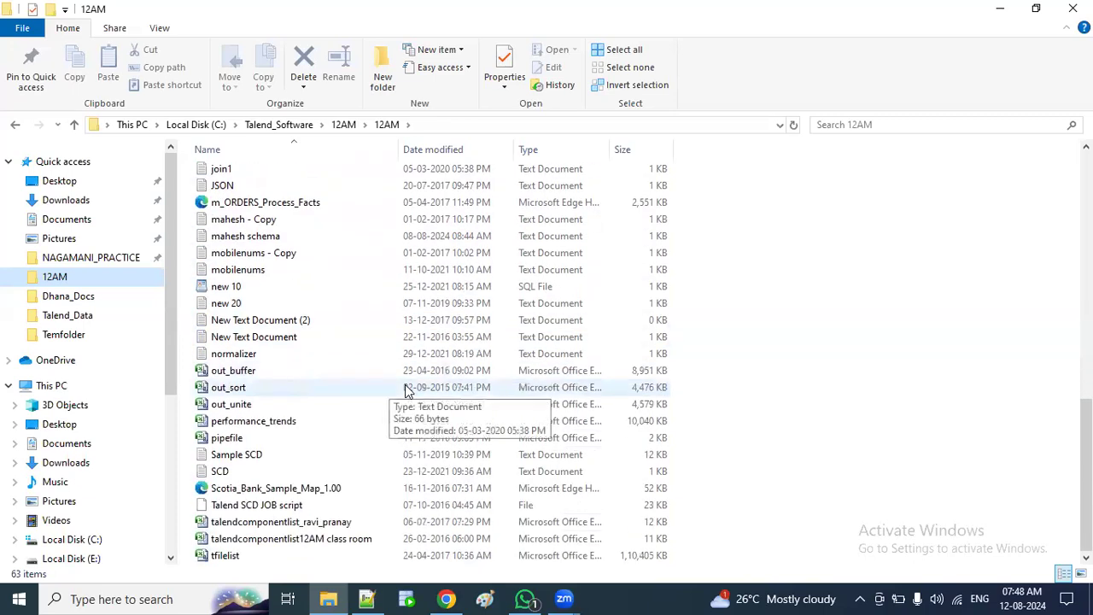
scroll(407, 389, "up", 10)
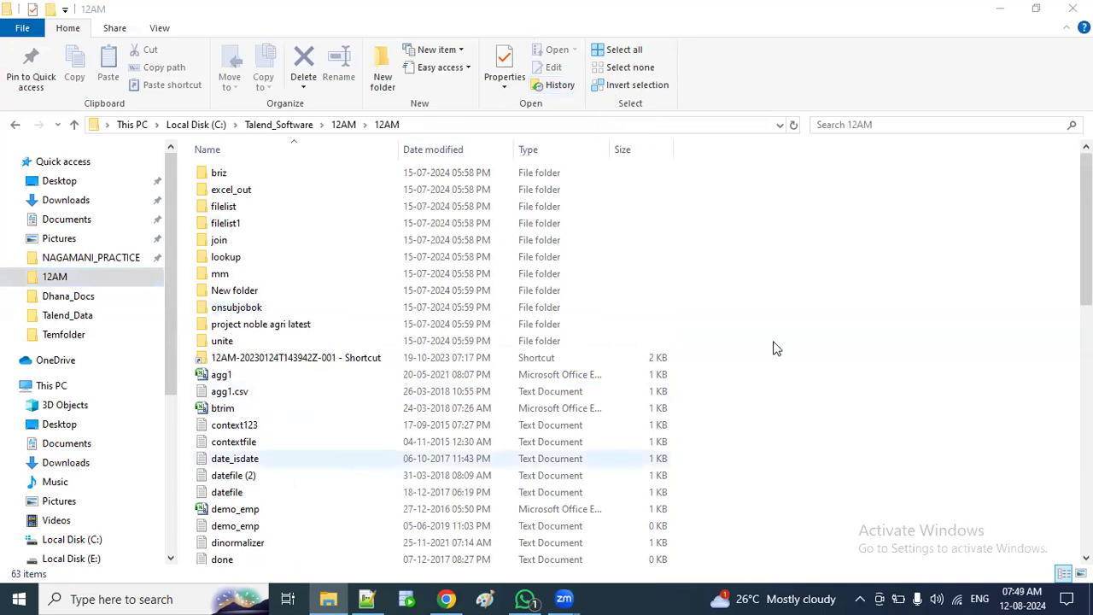
Step: Minimize File Explorer, Notepad++ and Chrome, then launch Talend Open Studio for Big Data 6.4
left_click(1001, 11)
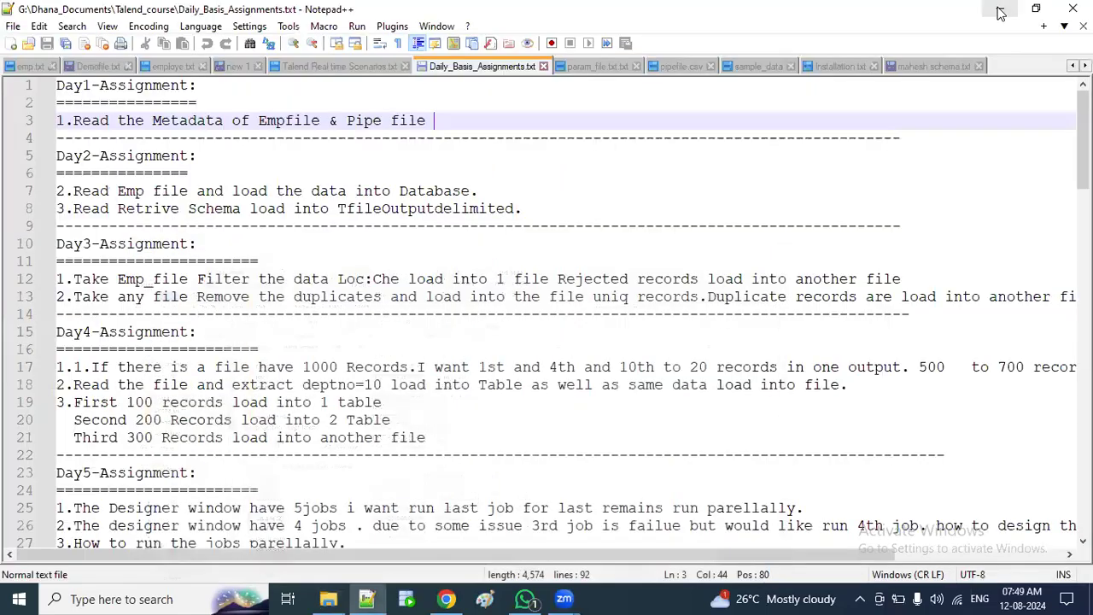
left_click(1001, 10)
left_click(997, 12)
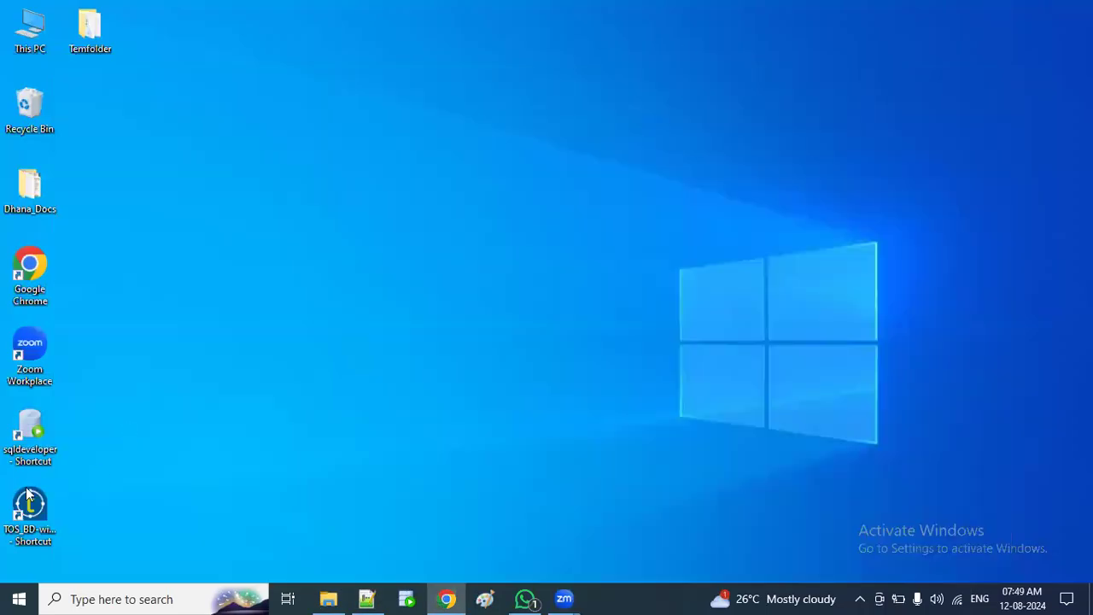
left_click(20, 508)
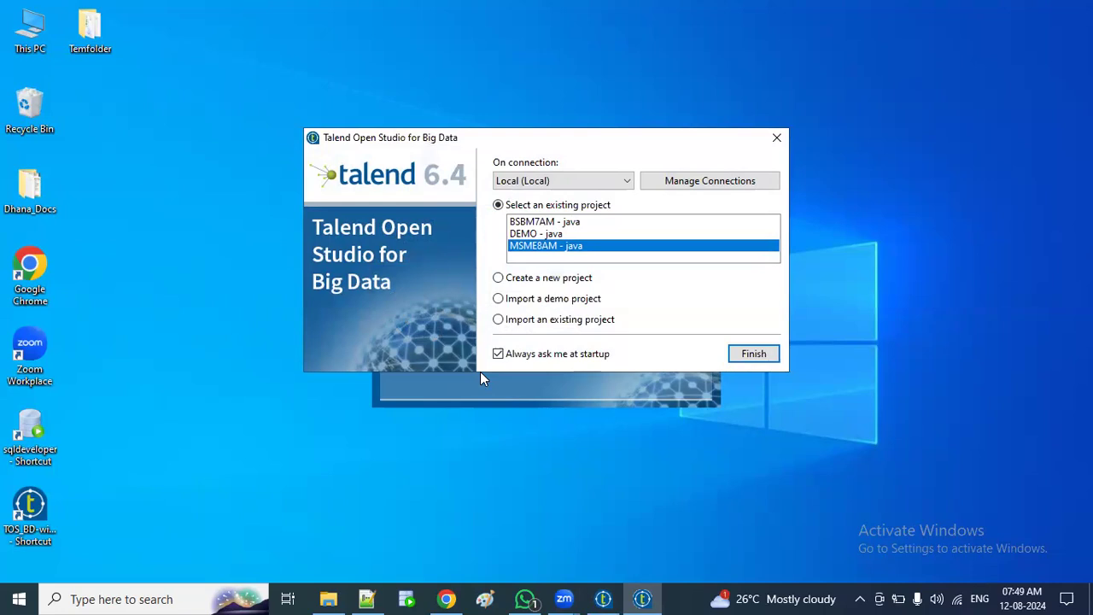
Step: Open the BSBM7AM java project, then bring WhatsApp's chat window to the front
left_click(525, 222)
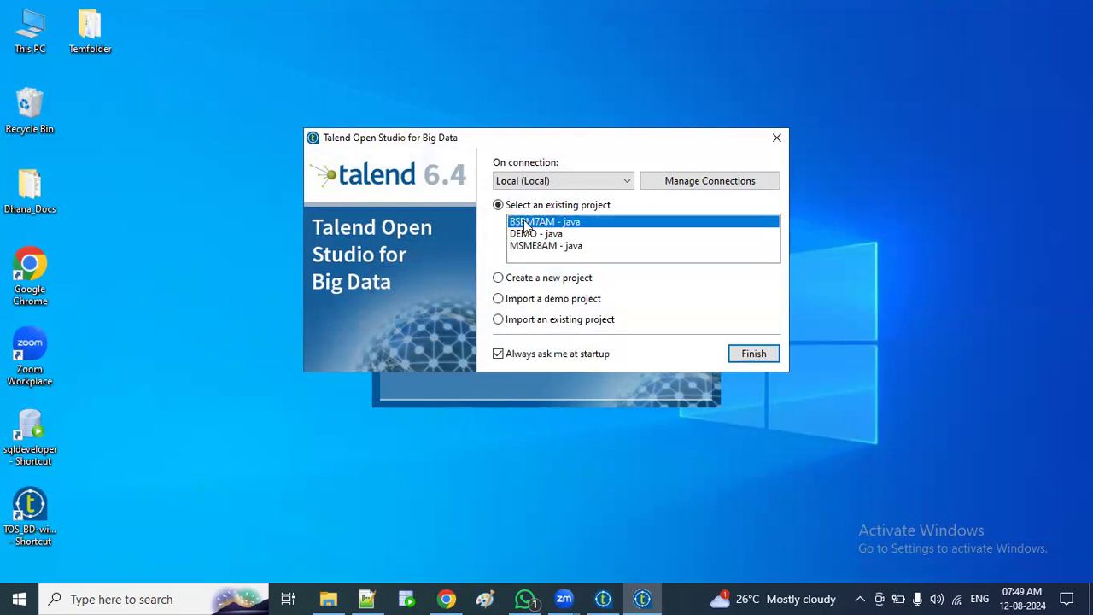
left_click(751, 357)
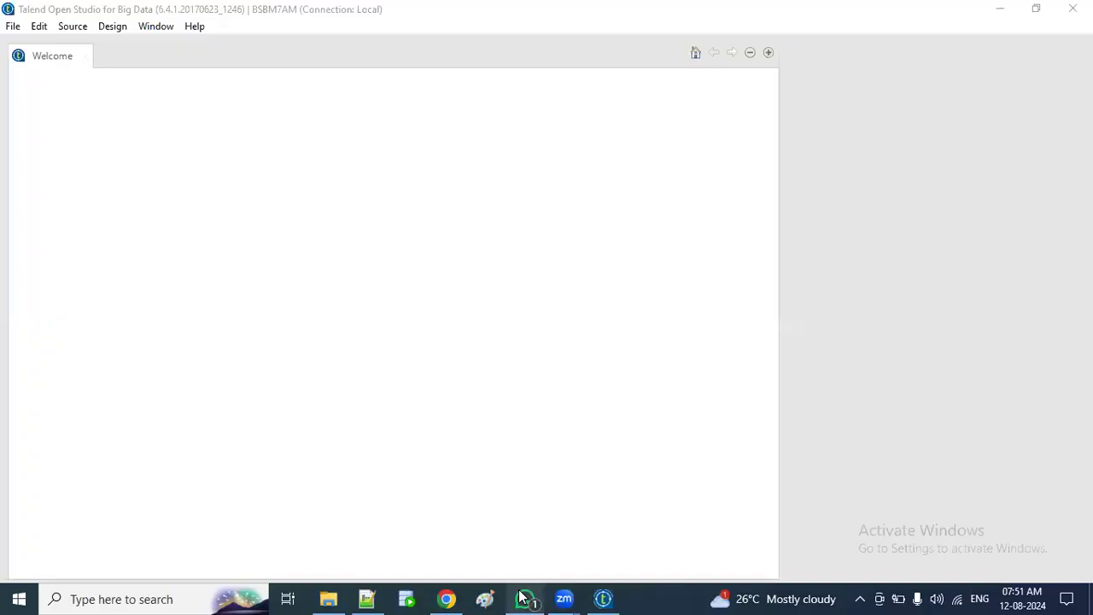
mouse_move(523, 597)
left_click(507, 486)
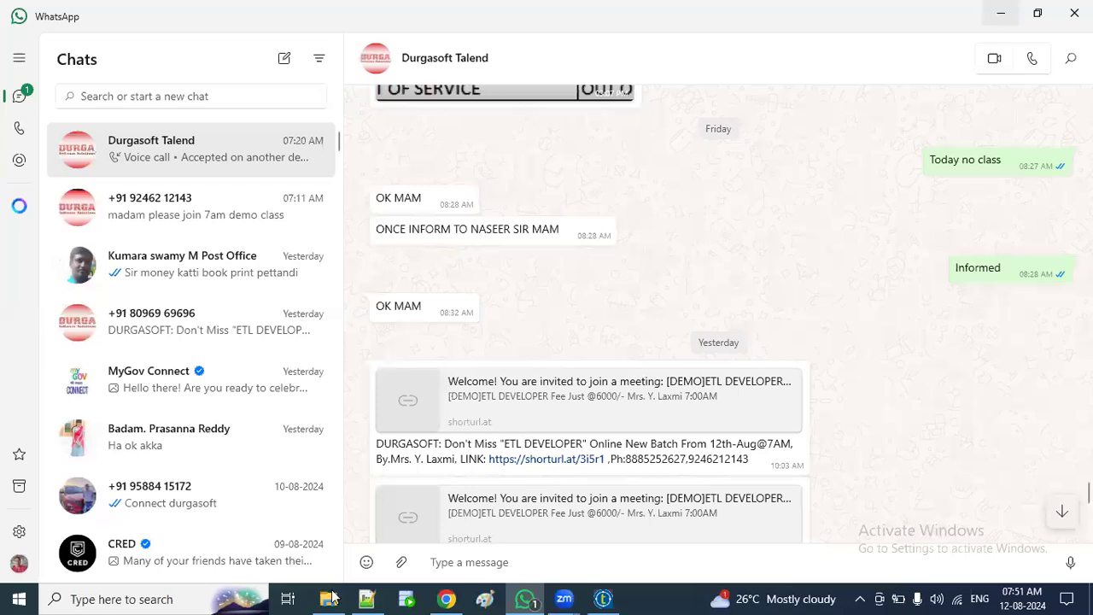
Step: Back in Notepad++, create the blank document new 2 and type a phone number
left_click(375, 598)
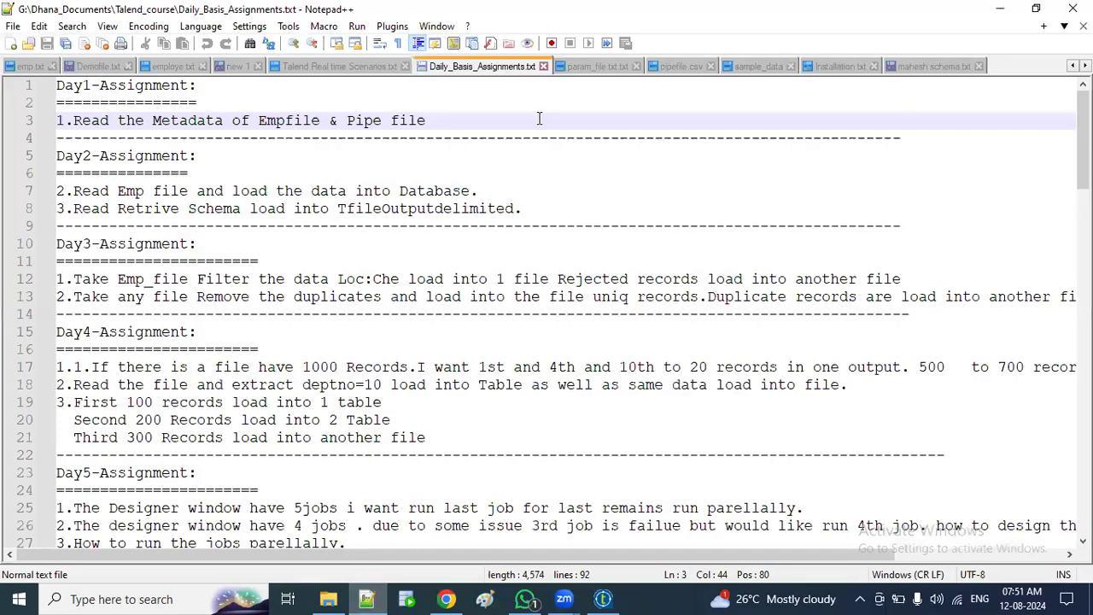
double_click(1003, 69)
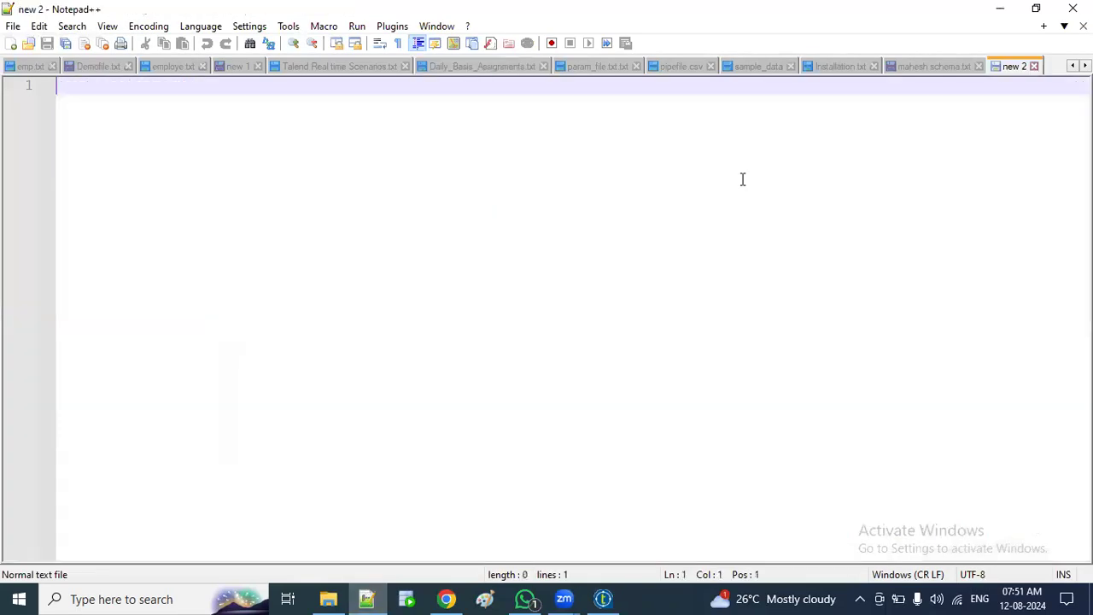
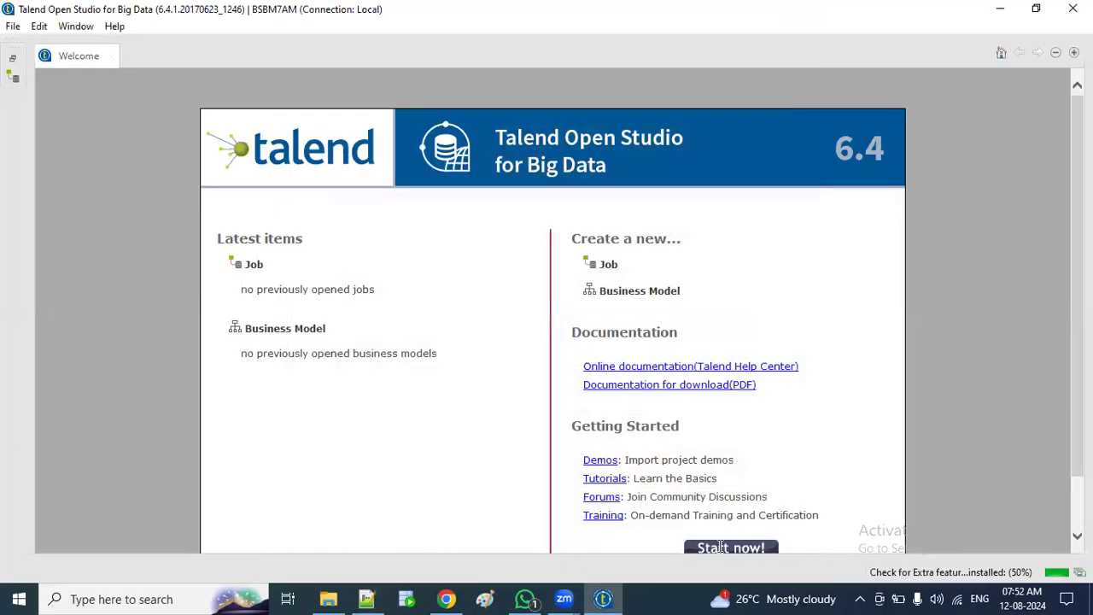
Step: Scroll the BSBM7AM Welcome page and dismiss it with Start now!
scroll(722, 548, "down", 2)
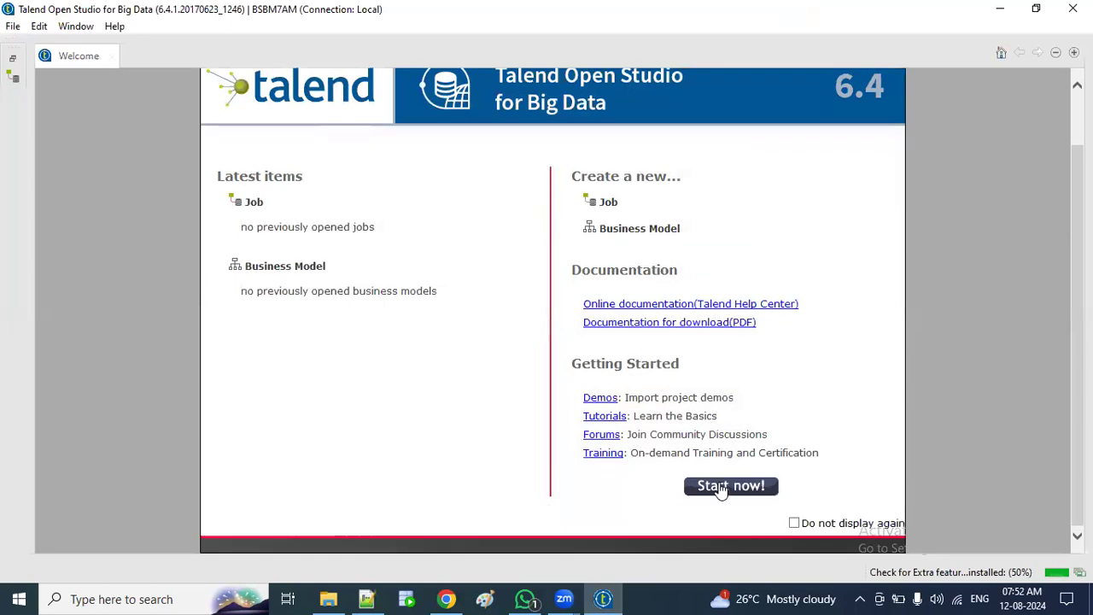
left_click(722, 486)
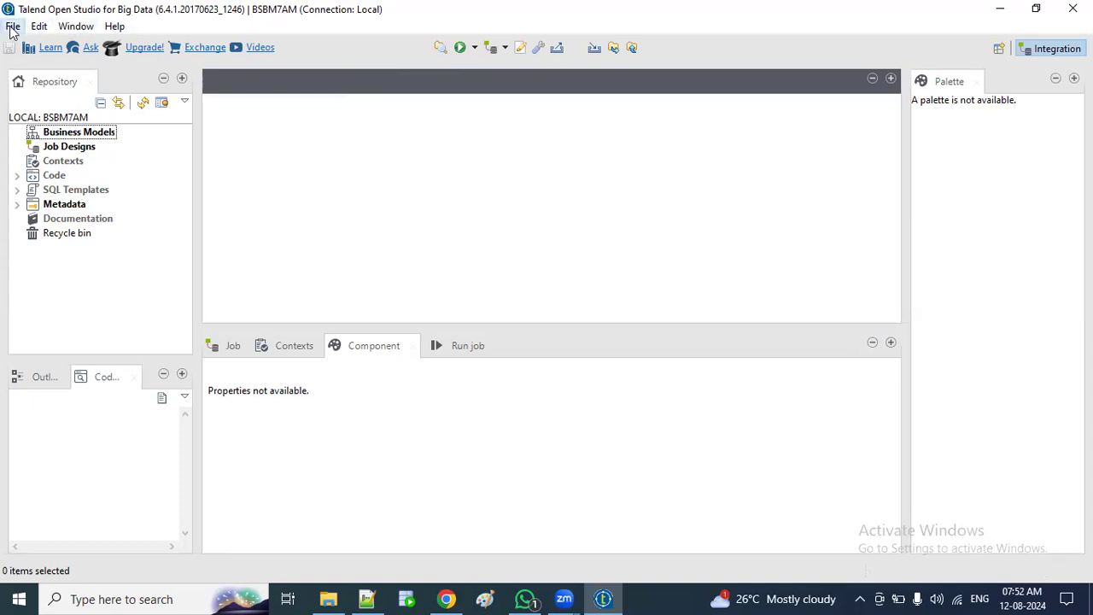
Step: Browse the Edit, Window and File menus, then show the Outline view in the bottom-left panel
left_click(39, 25)
left_click(39, 26)
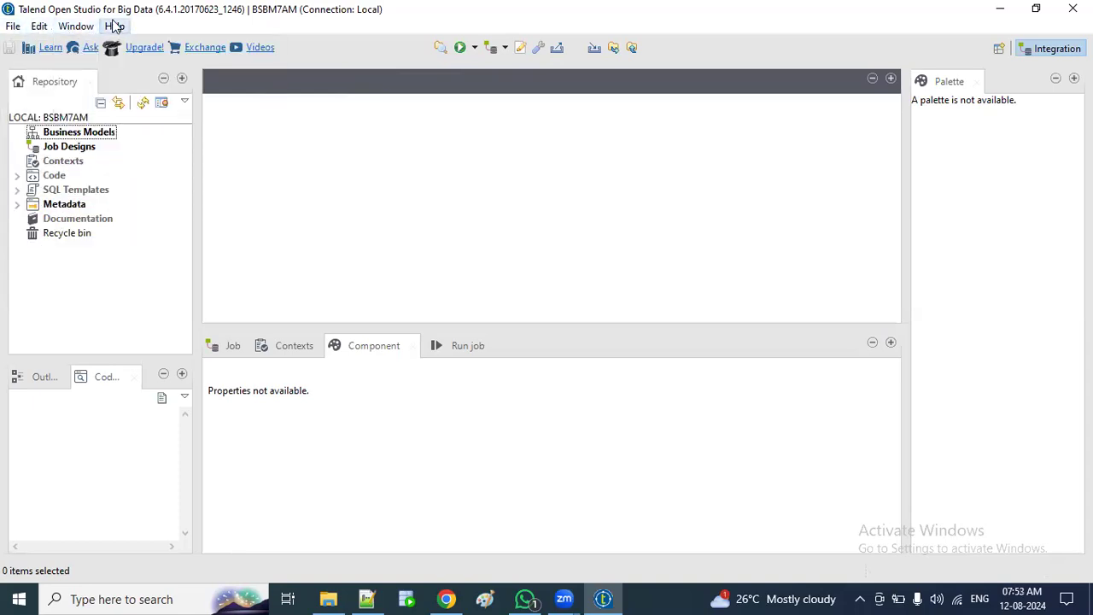
left_click(40, 26)
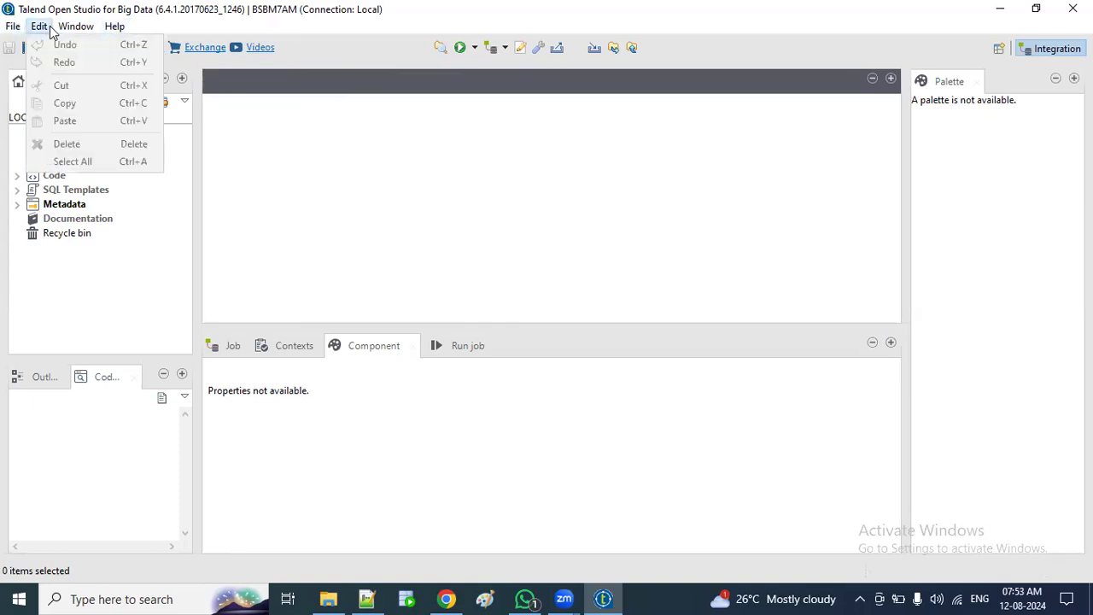
left_click(40, 26)
left_click(114, 25)
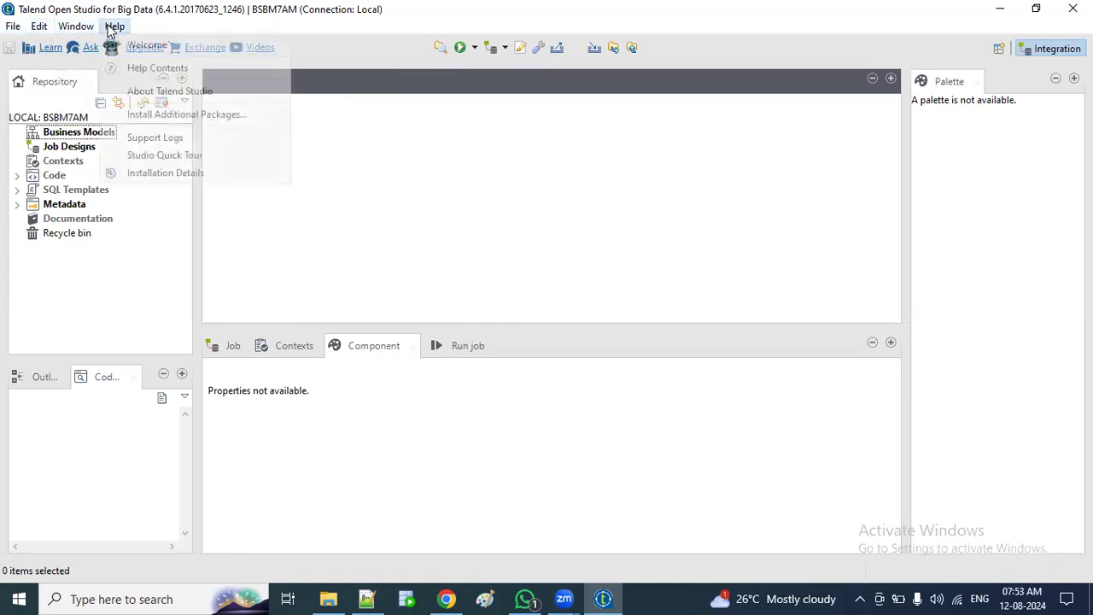
left_click(12, 27)
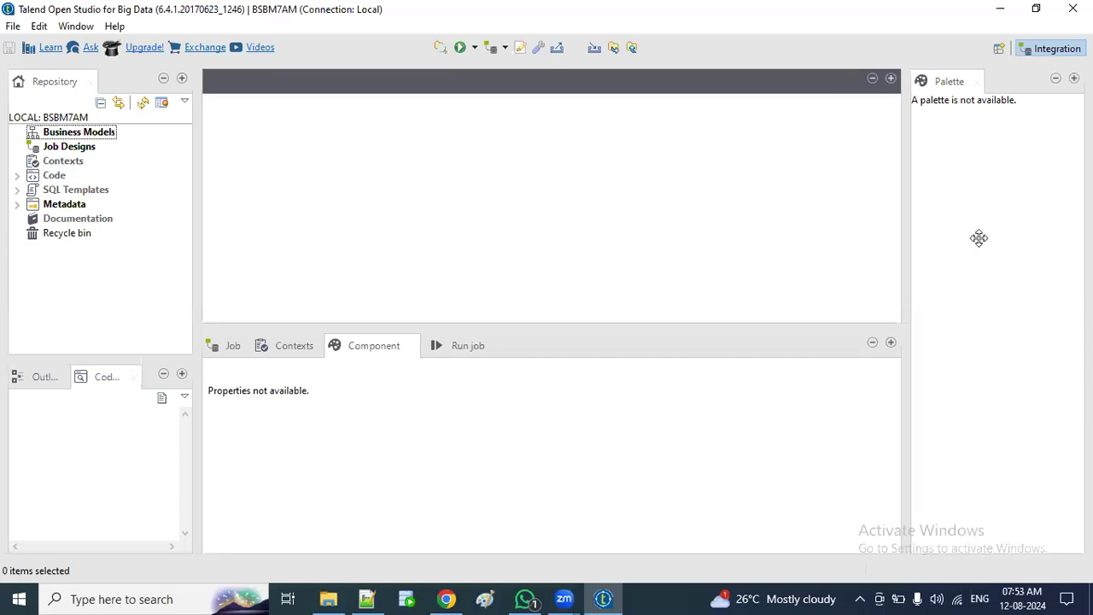
left_click(42, 376)
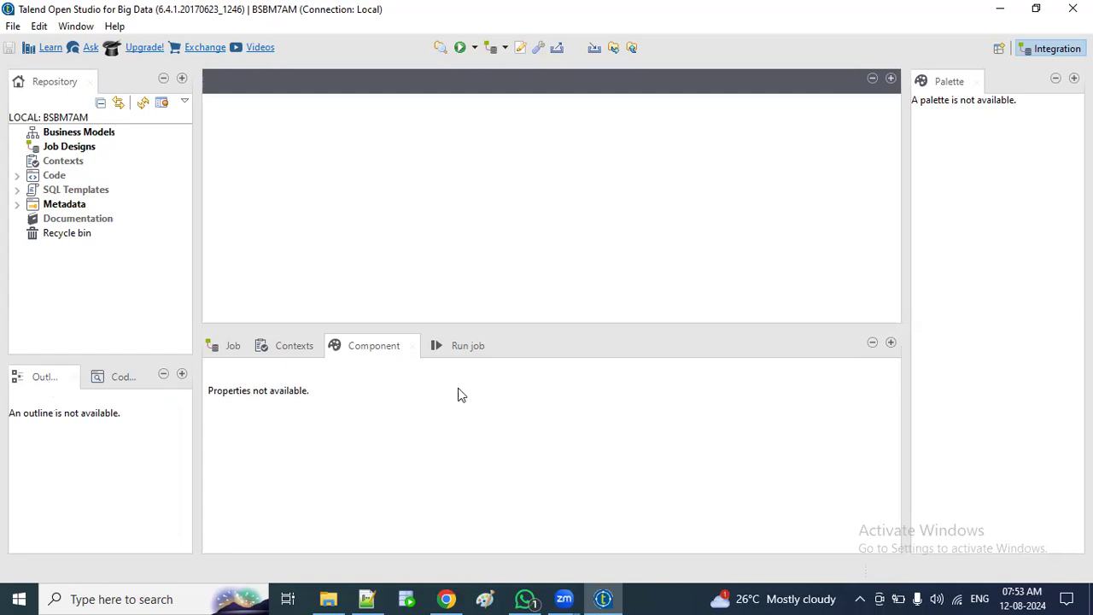
Step: Cycle through the Job, Contexts, Component and Run Job views, ending on Job
left_click(232, 346)
left_click(313, 346)
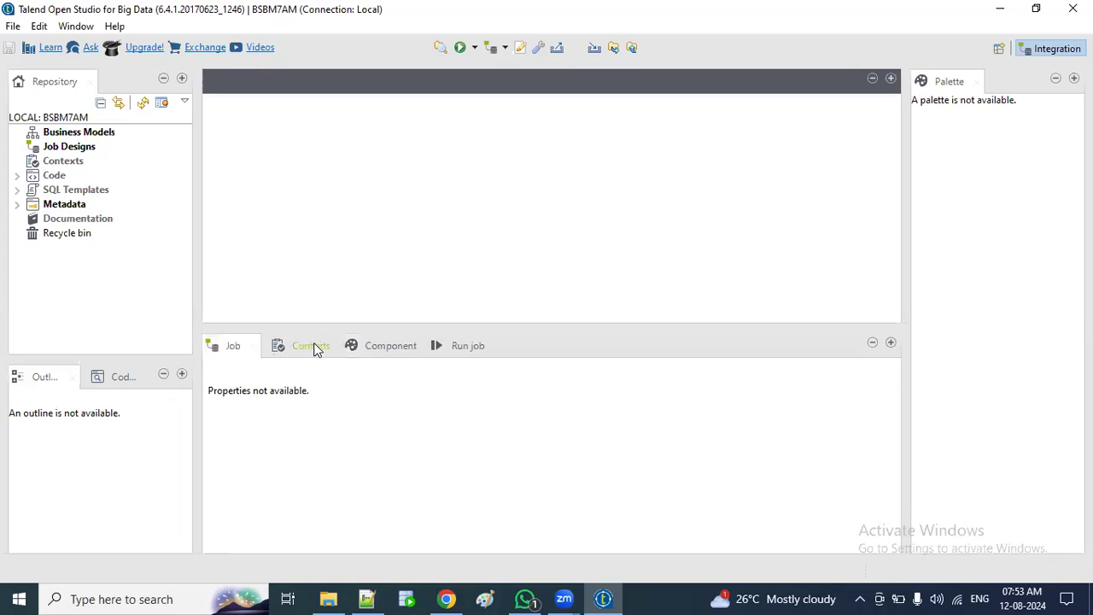
left_click(313, 347)
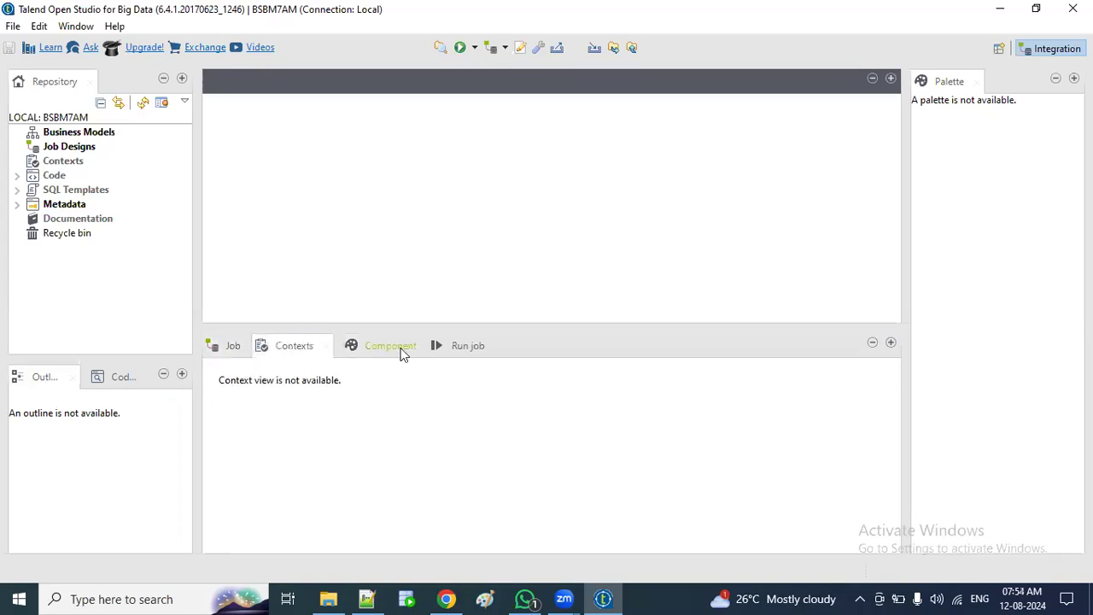
left_click(403, 354)
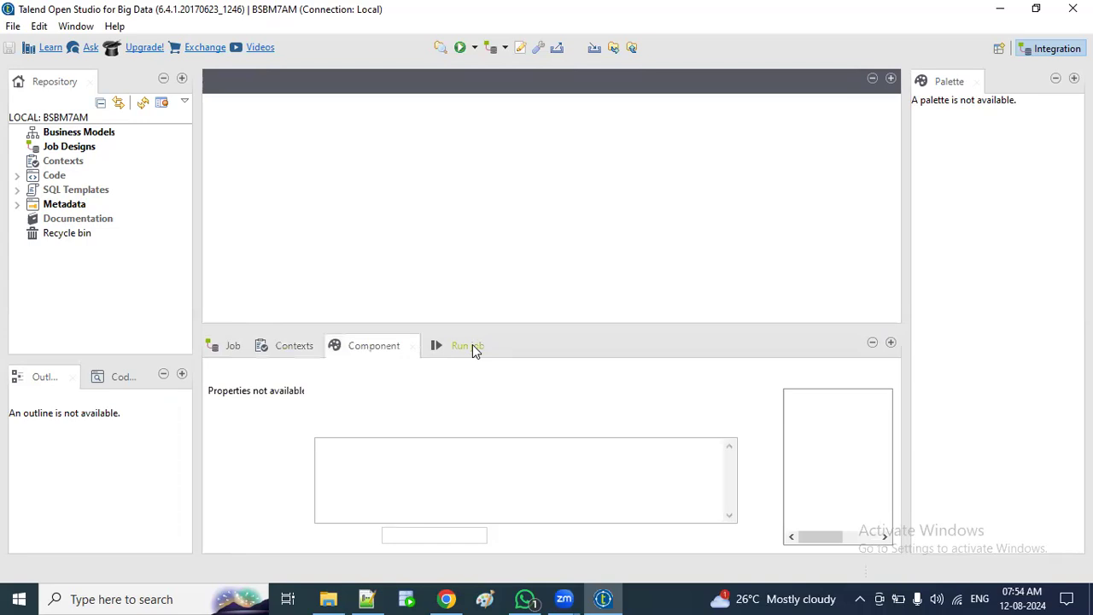
left_click(468, 346)
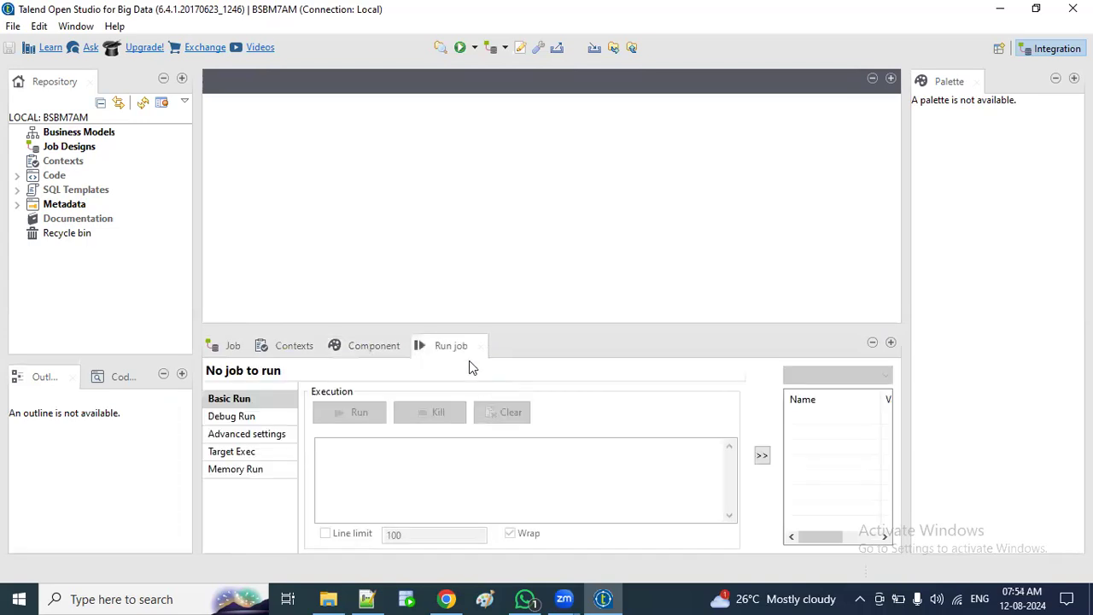
left_click(381, 347)
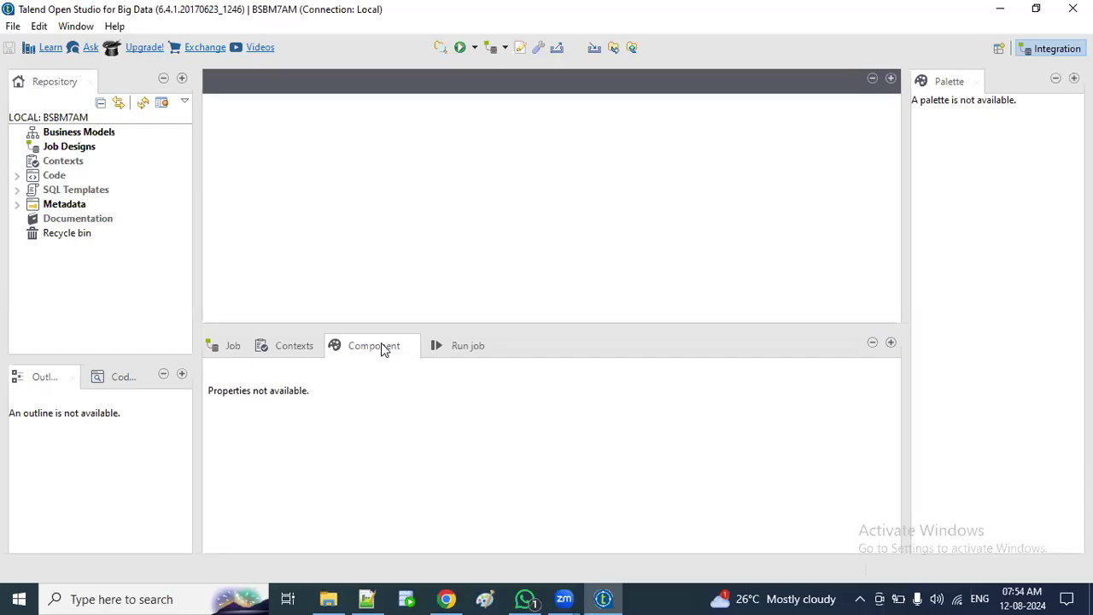
left_click(293, 348)
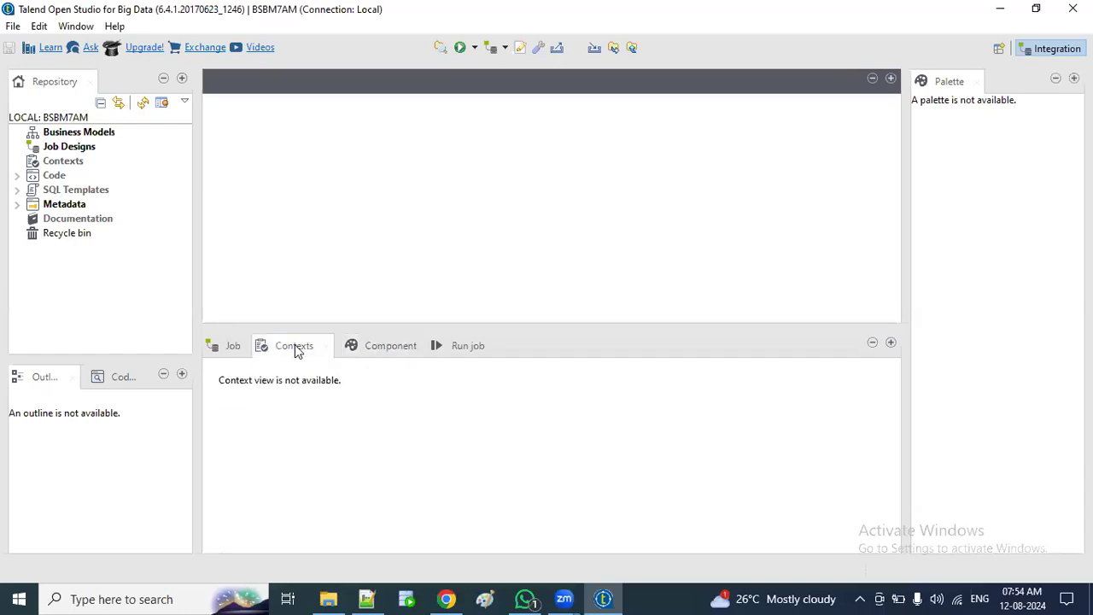
left_click(231, 352)
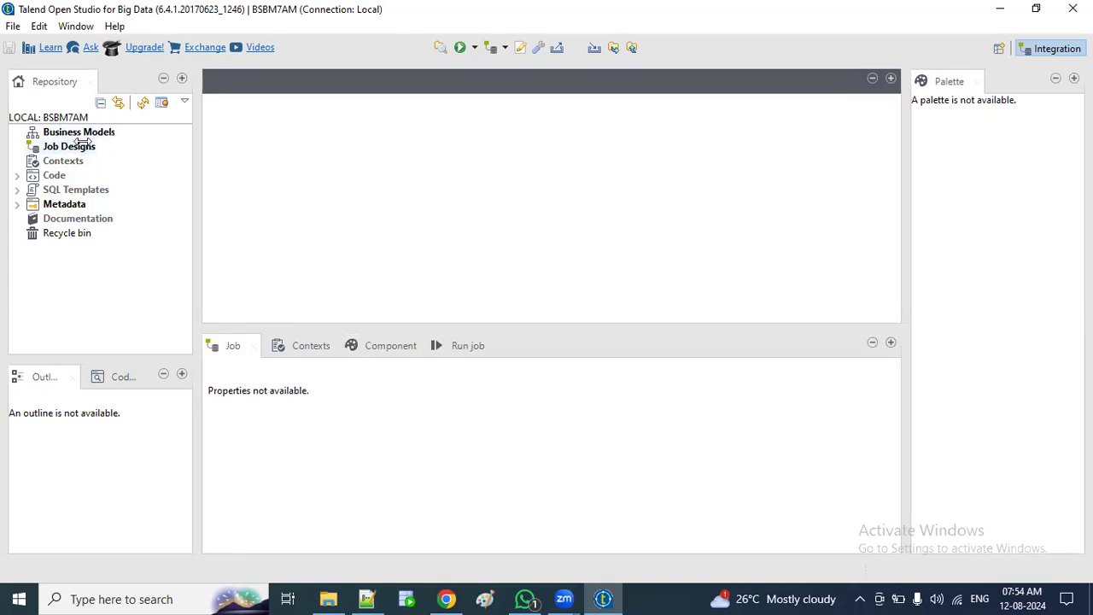
Step: Refresh the BSBM7AM repository and select the Job Designs node
left_click(141, 102)
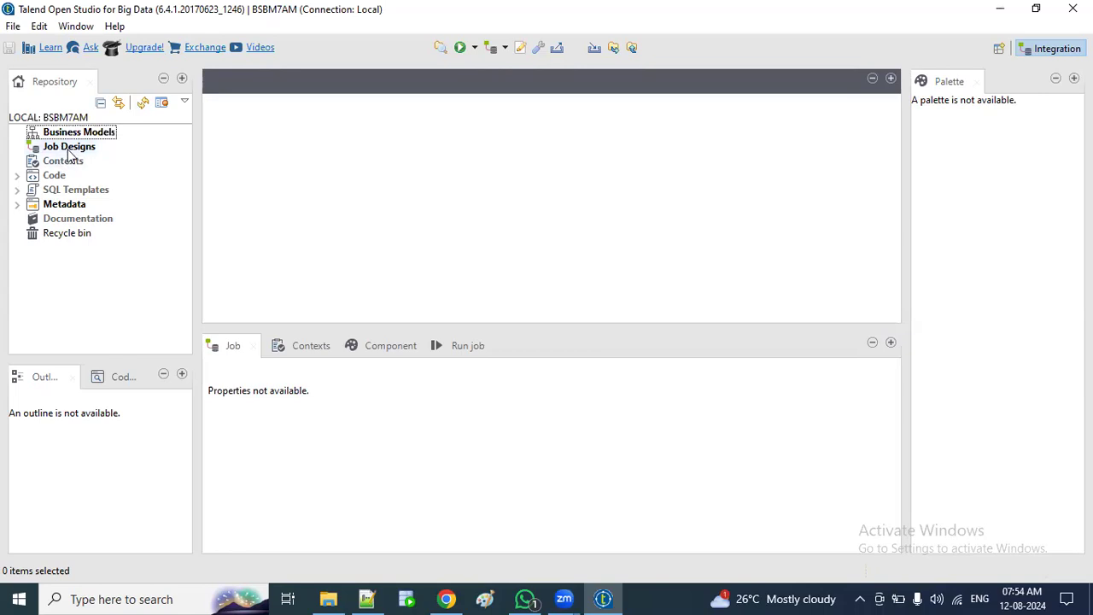
left_click(72, 149)
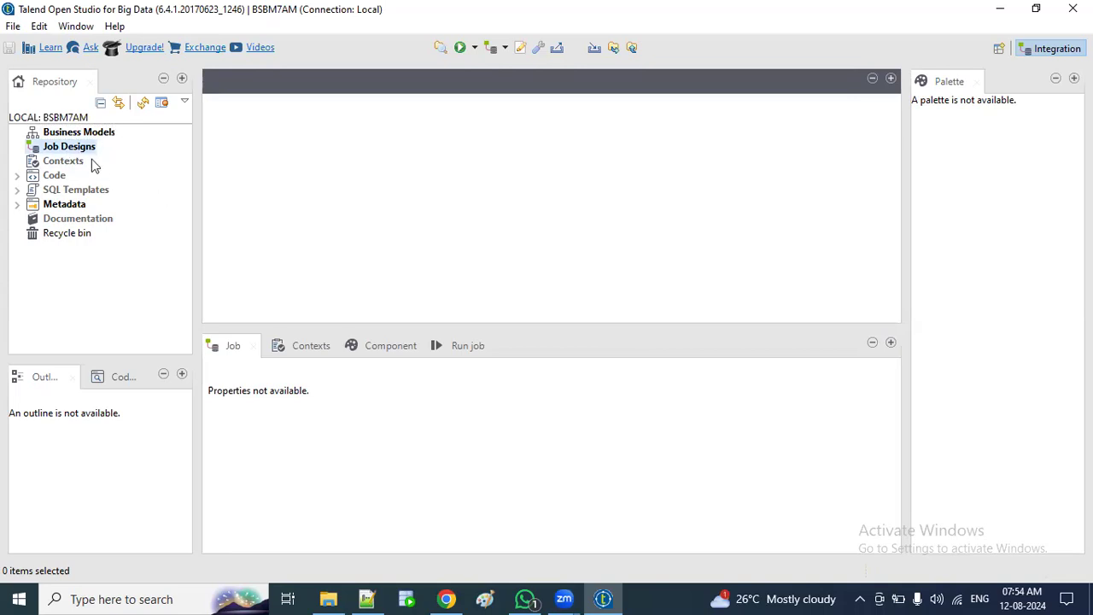
left_click(89, 152)
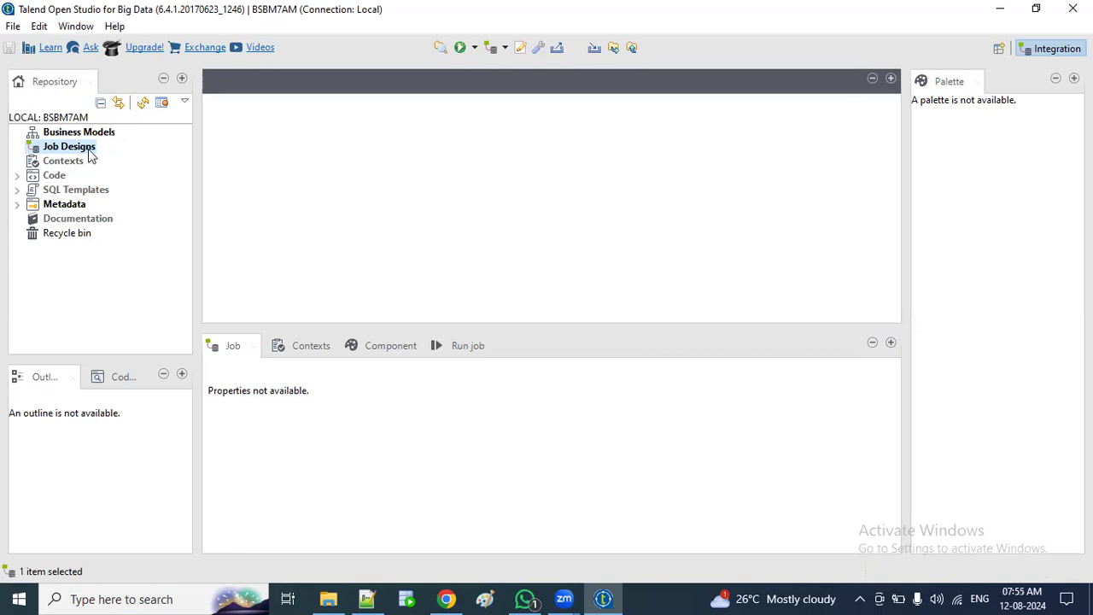
Step: Create a job named Job_demo under Job Designs, opening its blank designer canvas
right_click(90, 154)
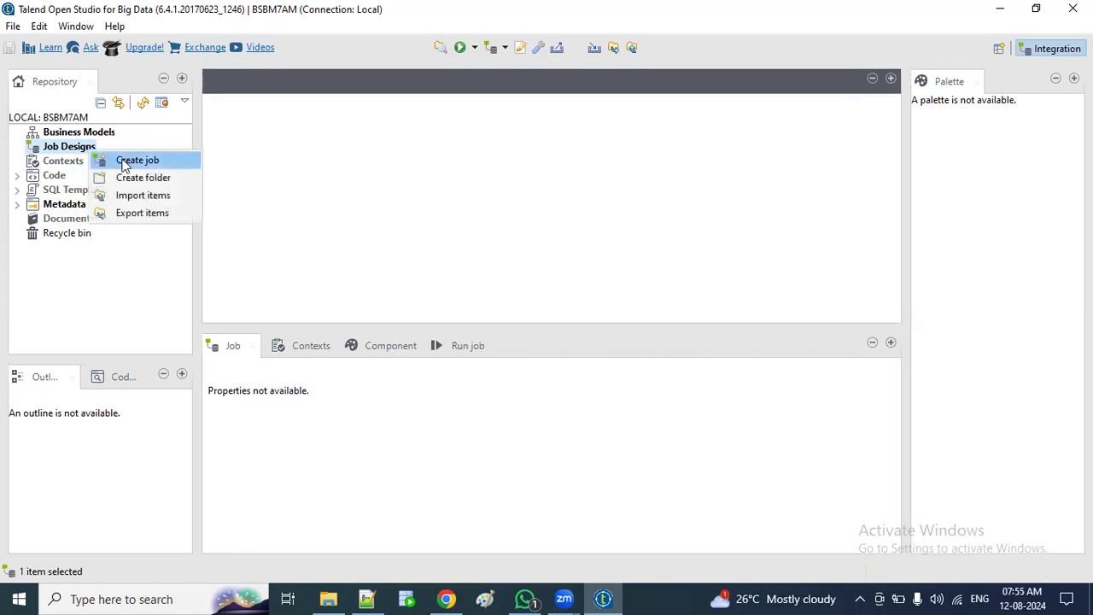
left_click(124, 161)
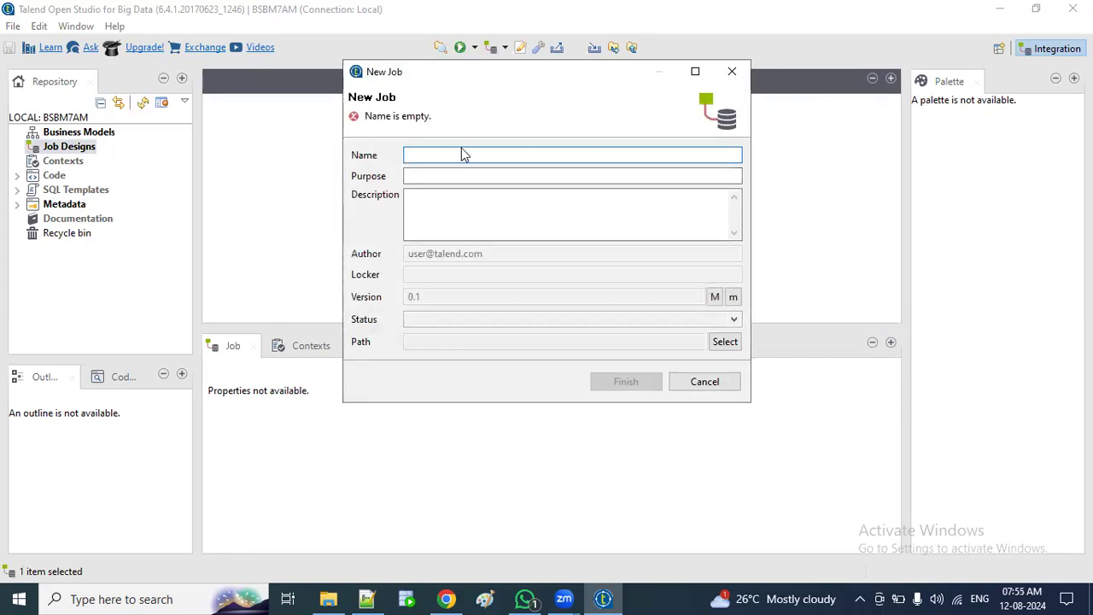
type("Job_demo")
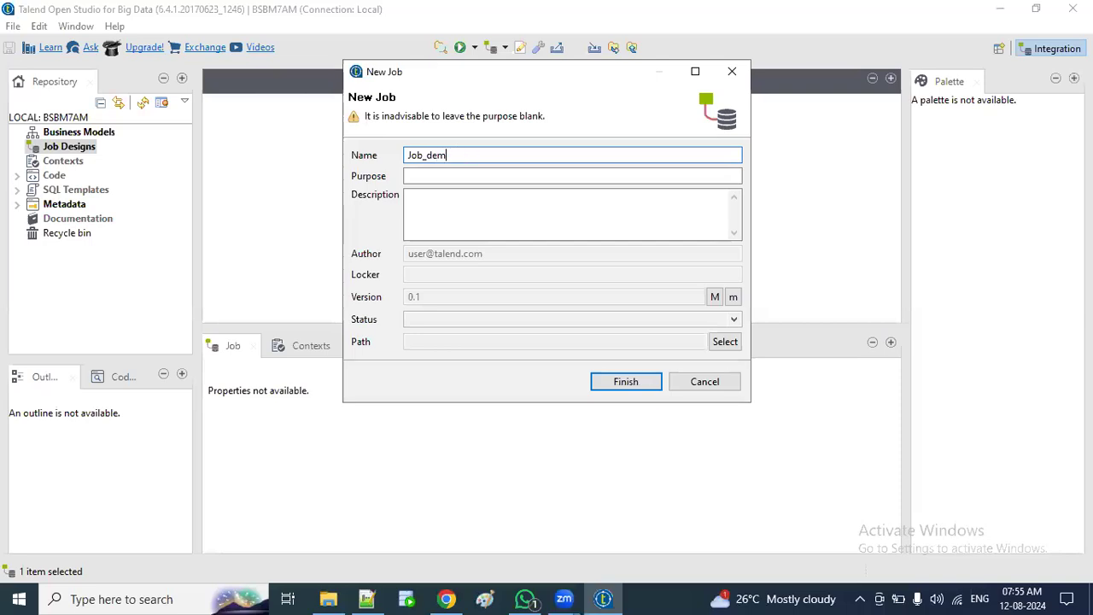
left_click(641, 381)
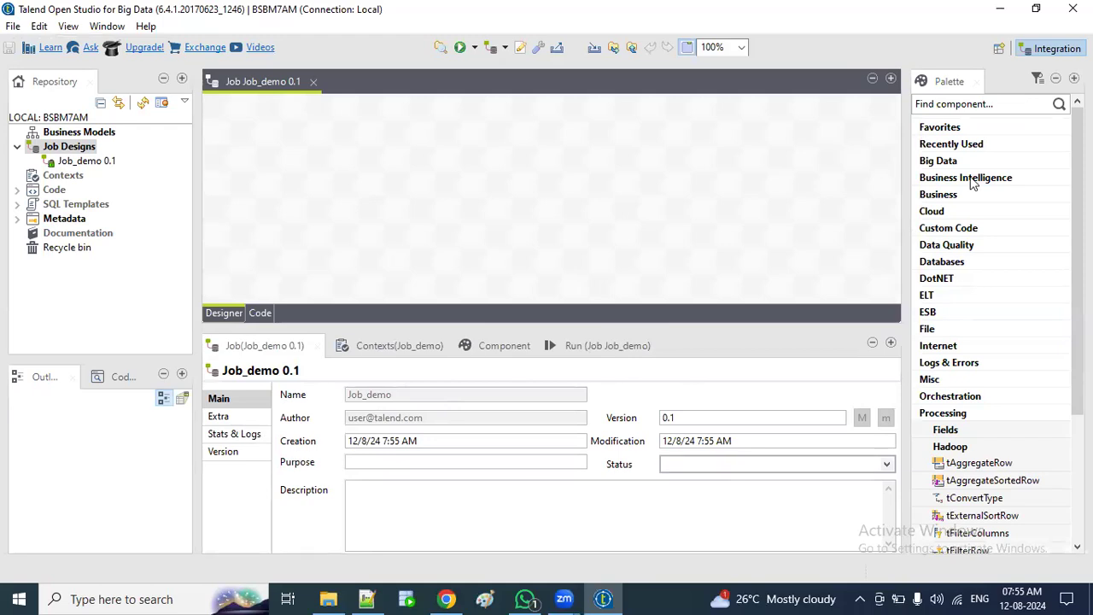
scroll(974, 177, "down", 4)
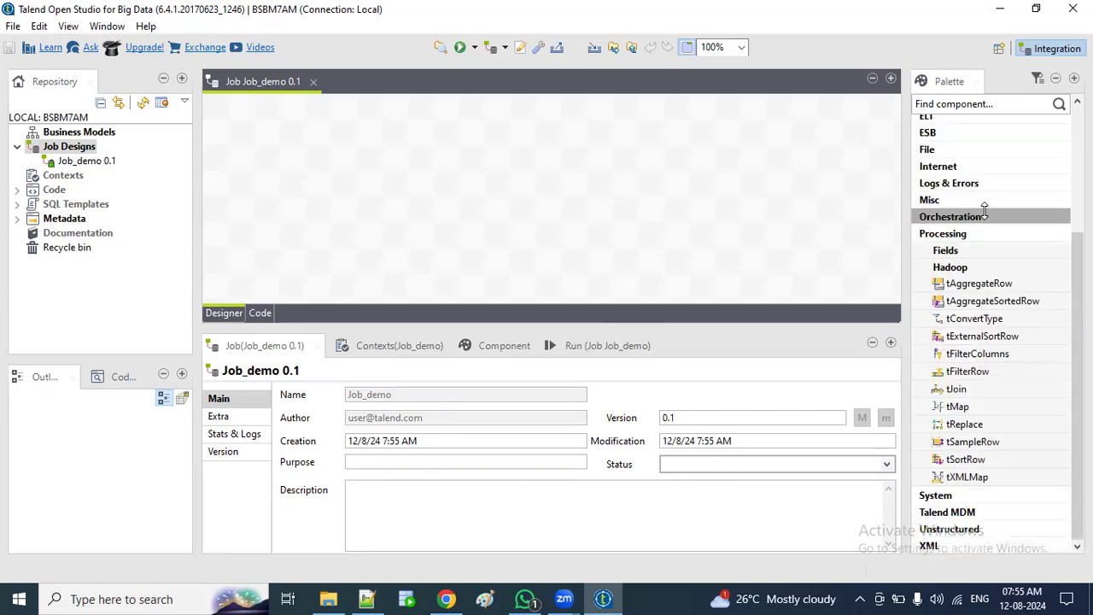
scroll(985, 212, "up", 4)
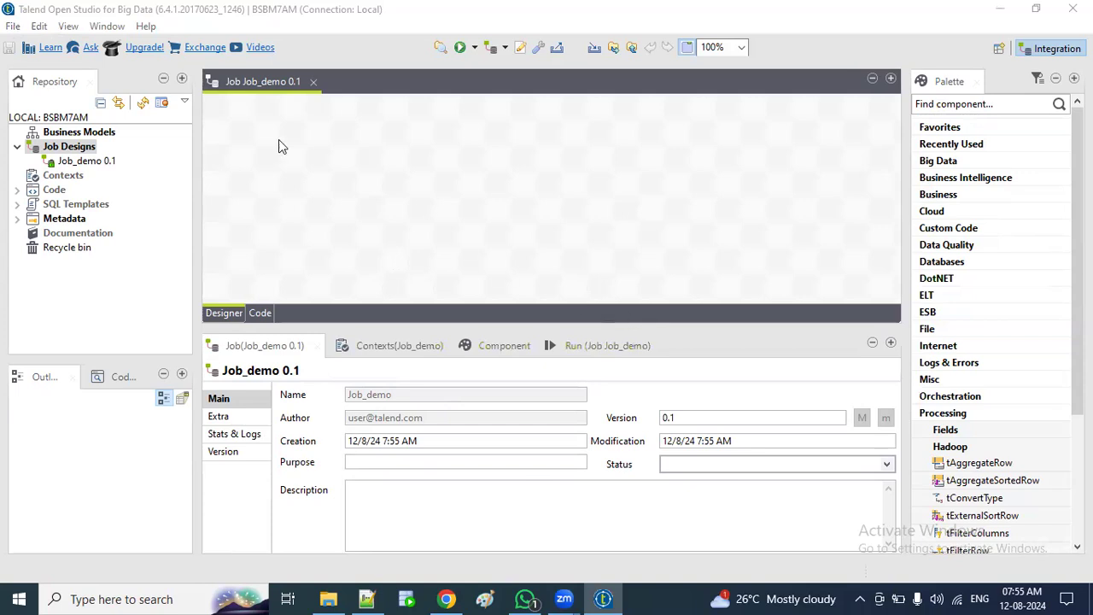
Step: Open the demo_emp text document from the 12AM folder as text
left_click(337, 595)
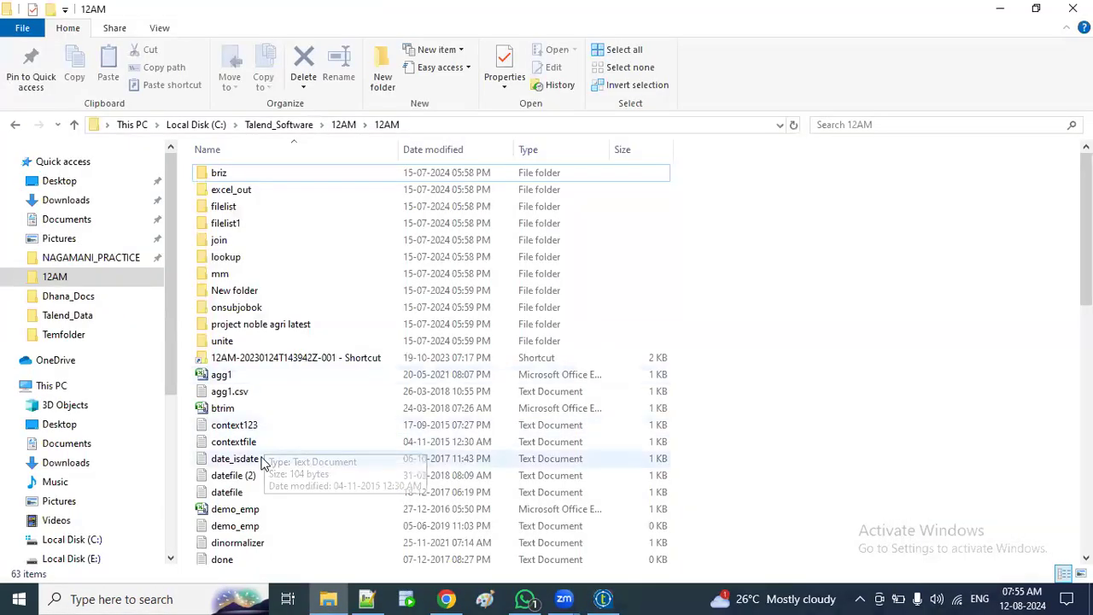
scroll(260, 453, "down", 1)
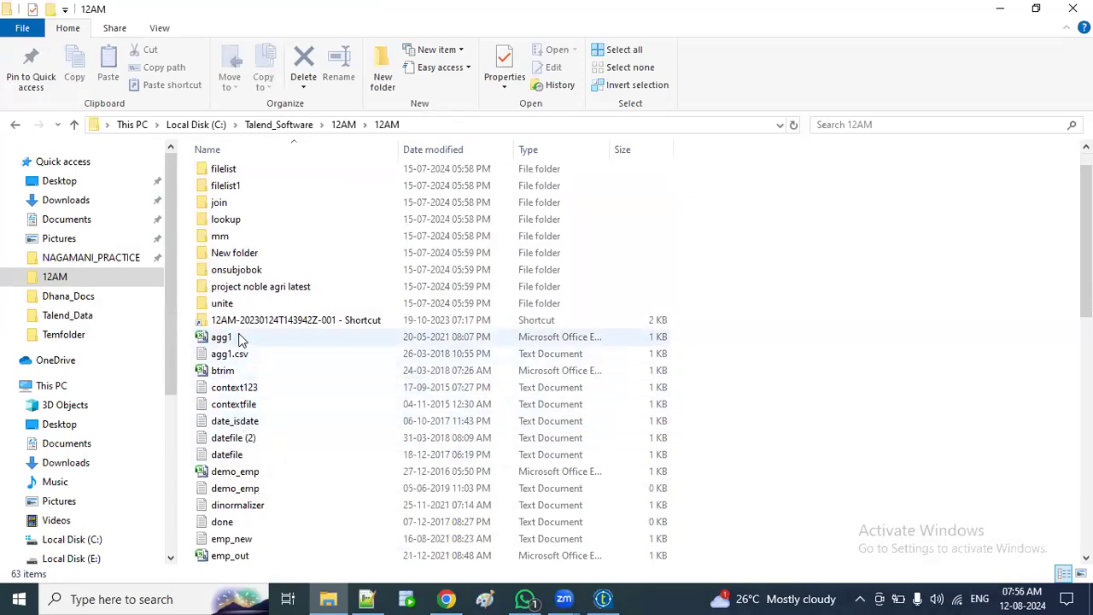
double_click(224, 489)
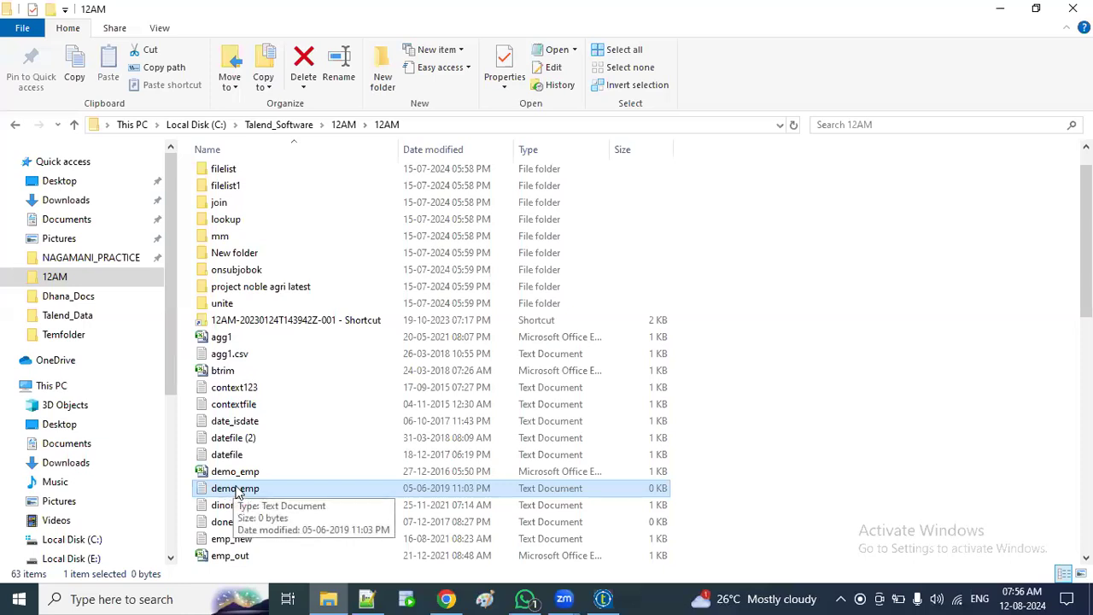
double_click(237, 488)
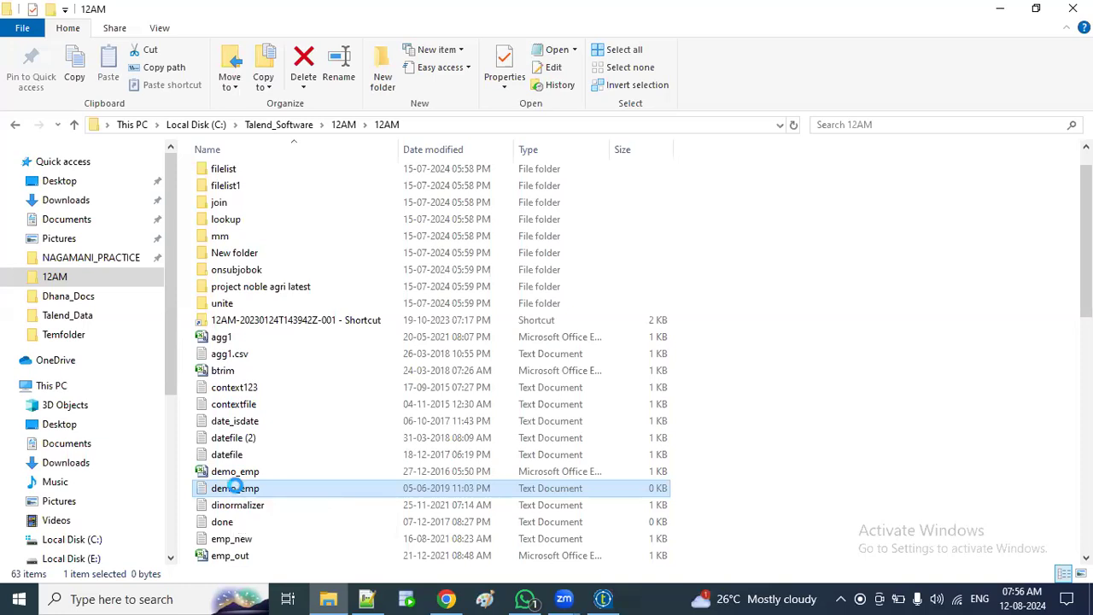
right_click(239, 486)
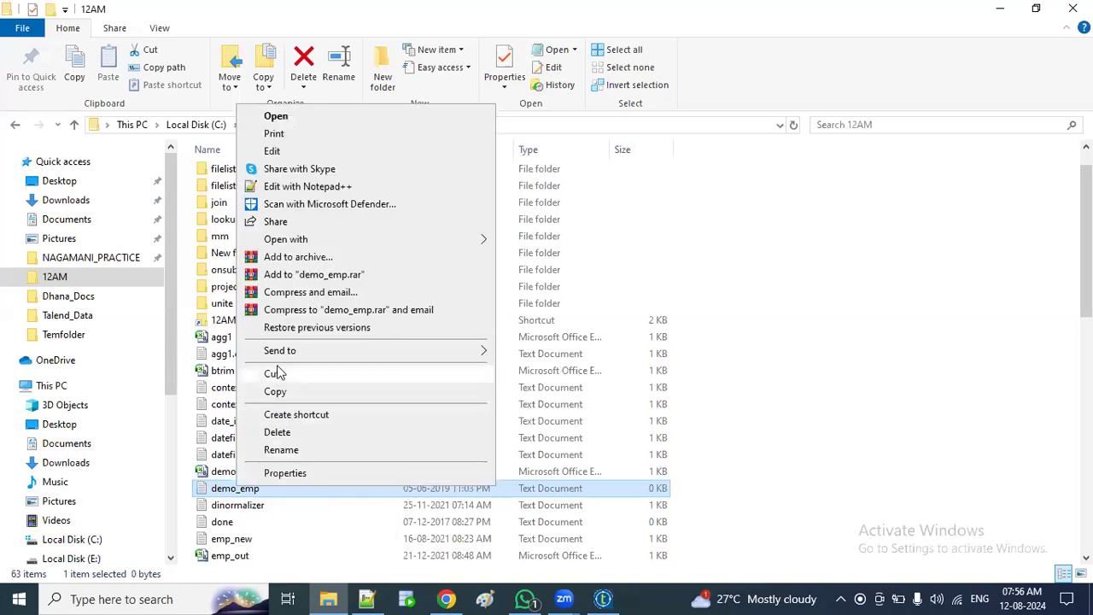
left_click(321, 185)
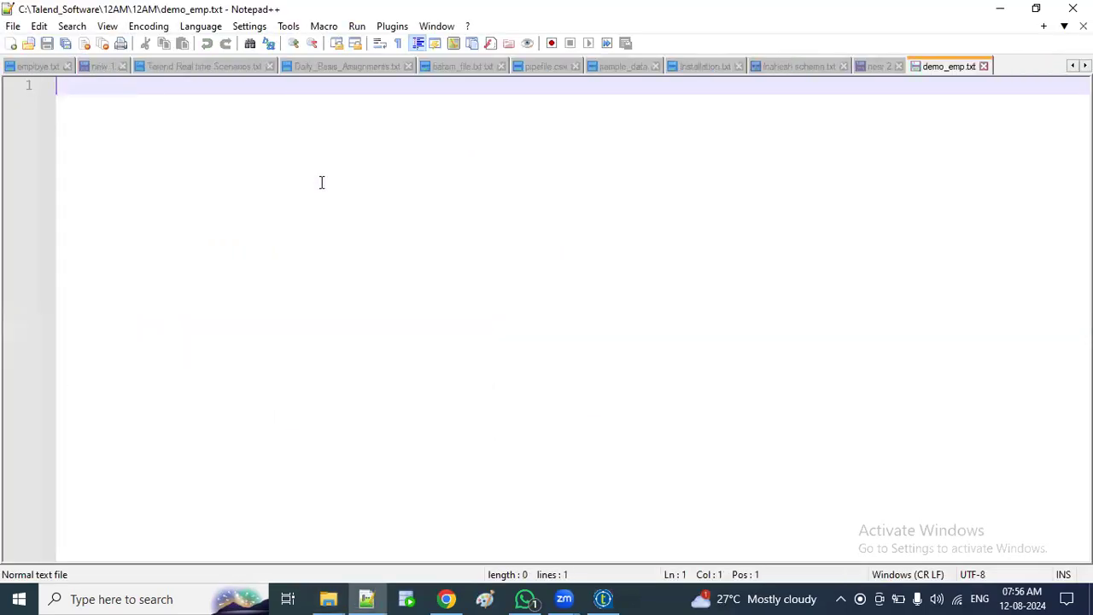
Step: Open the other demo_emp file, the CSV, with Notepad++ as plain text
left_click(329, 598)
left_click(244, 472)
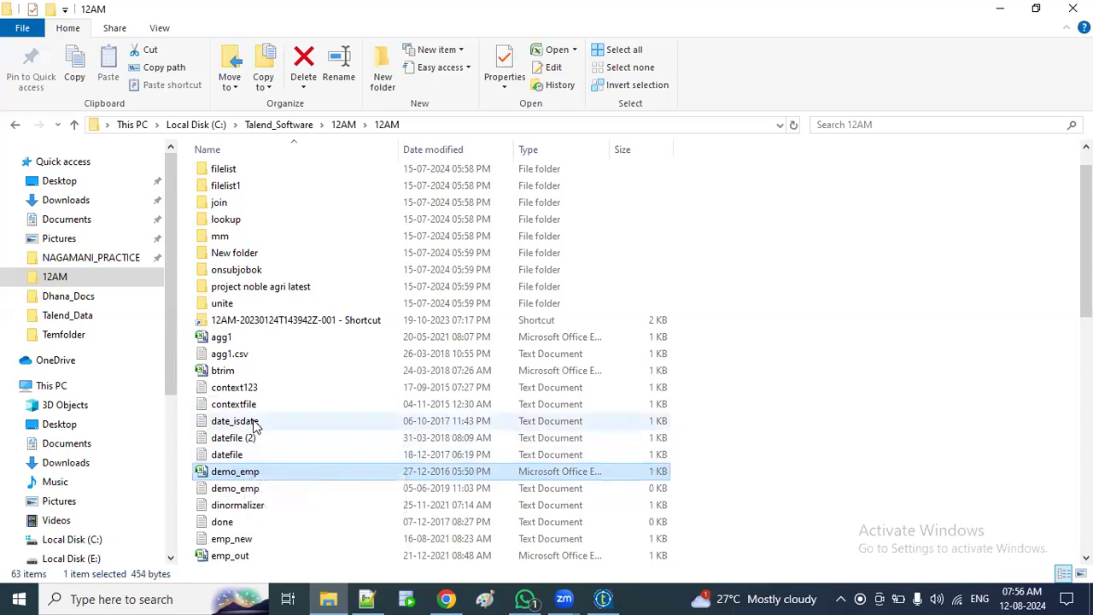
left_click(254, 475)
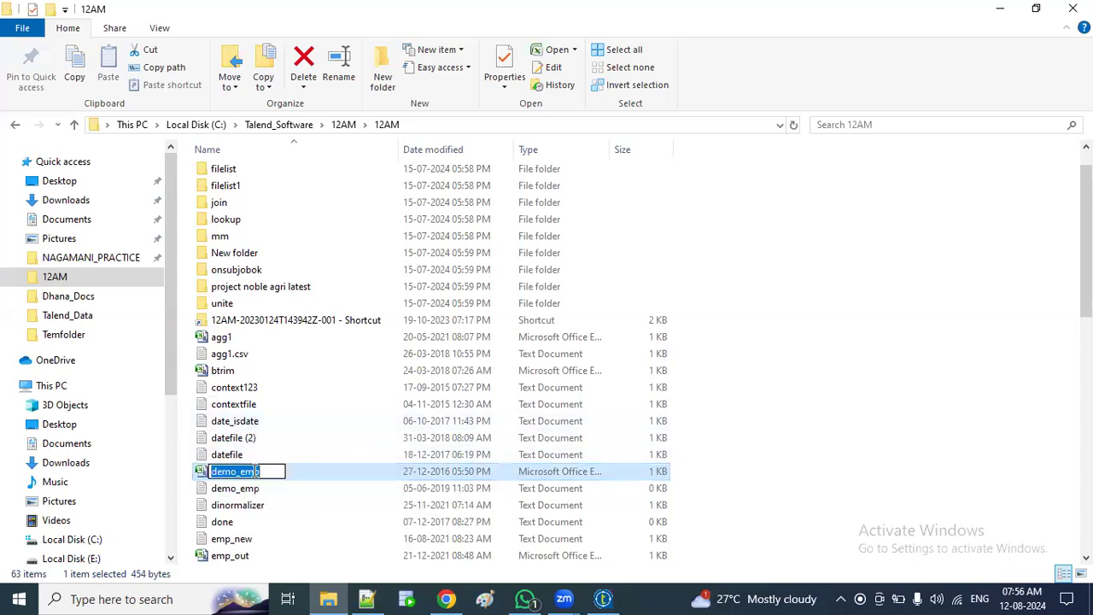
left_click(244, 478)
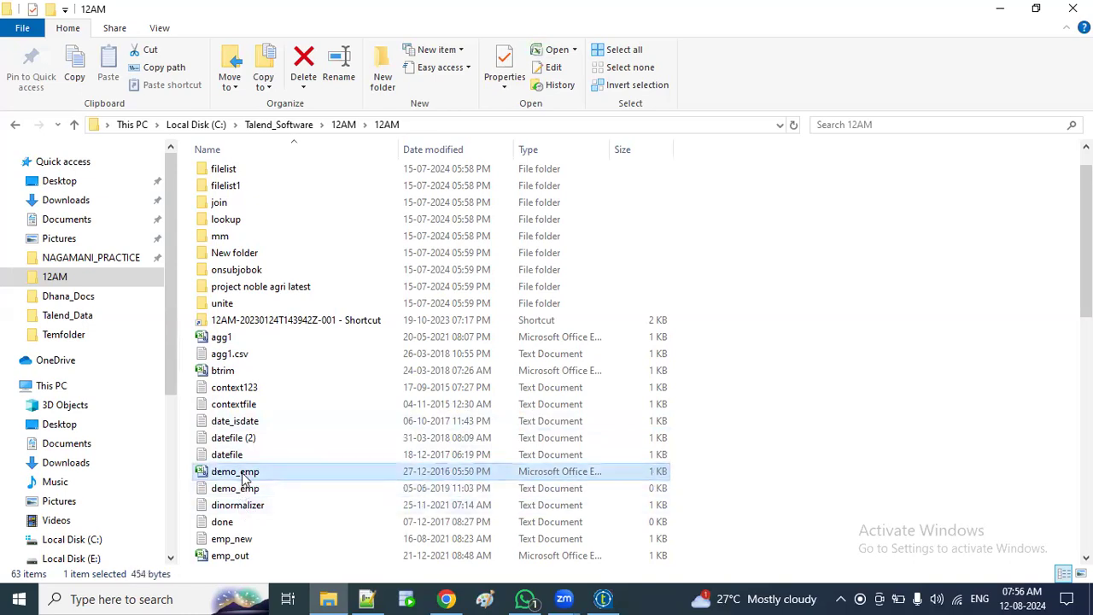
right_click(245, 478)
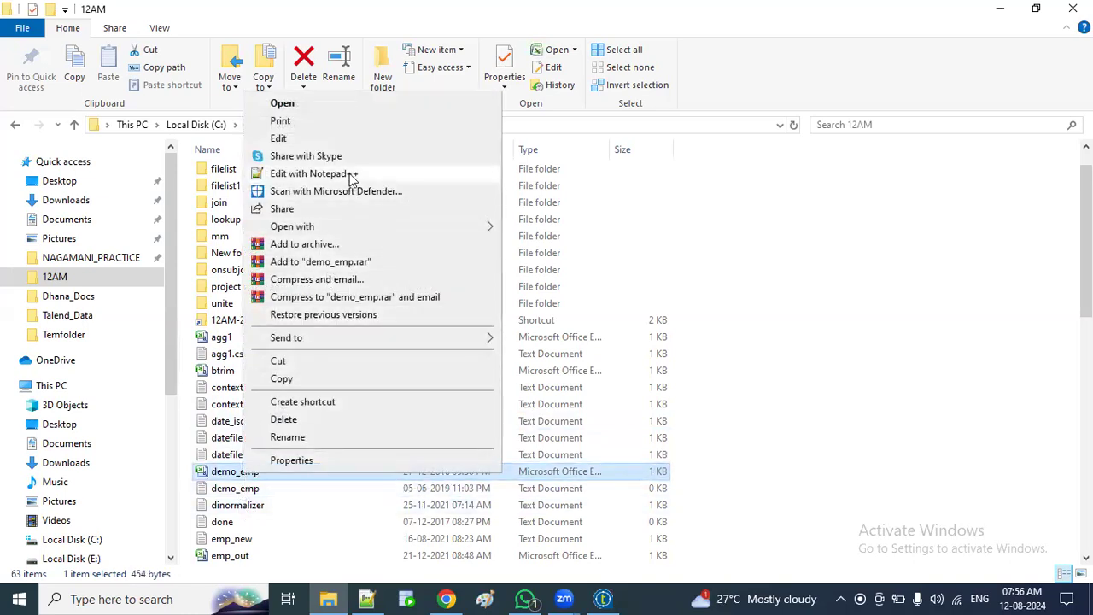
left_click(346, 174)
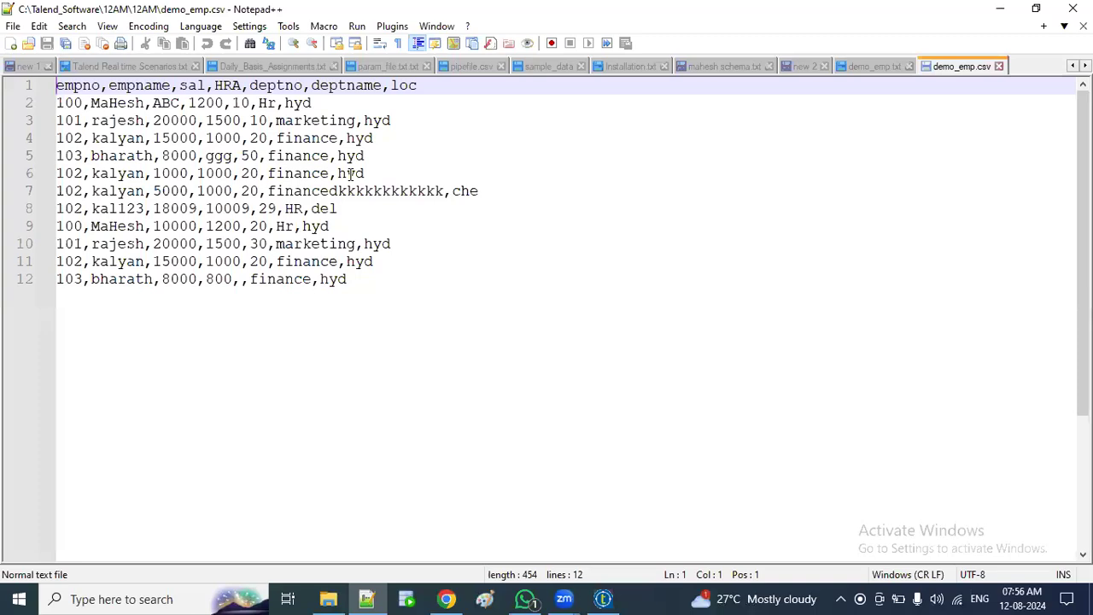
Step: Fix line 7's deptname to finance and line 5's HRA ggg to 5000, saving each
left_click(445, 191)
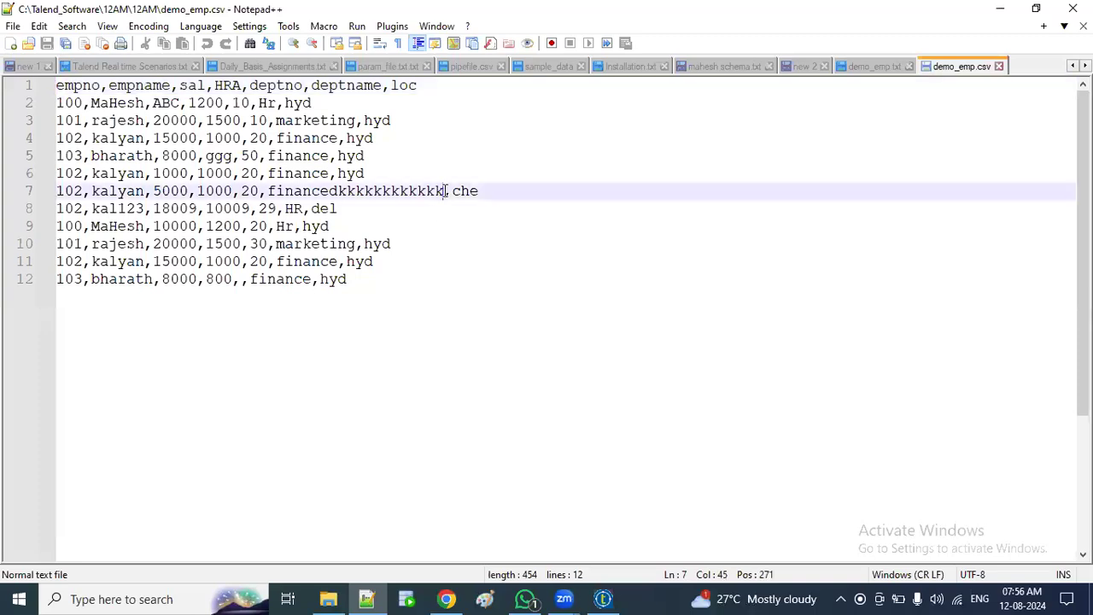
key("BackSpace")
key("BackSpace")
key("BackSpace")
key("BackSpace")
key("BackSpace")
key("BackSpace")
key("BackSpace")
key("BackSpace")
key("BackSpace")
key("BackSpace")
key("BackSpace")
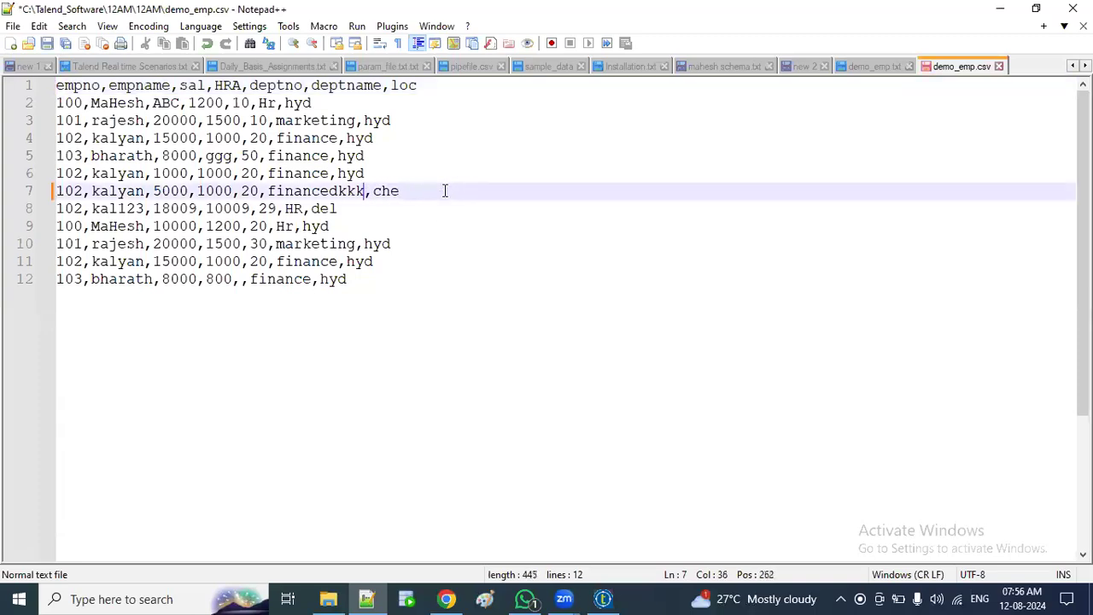
key("BackSpace")
key("BackSpace")
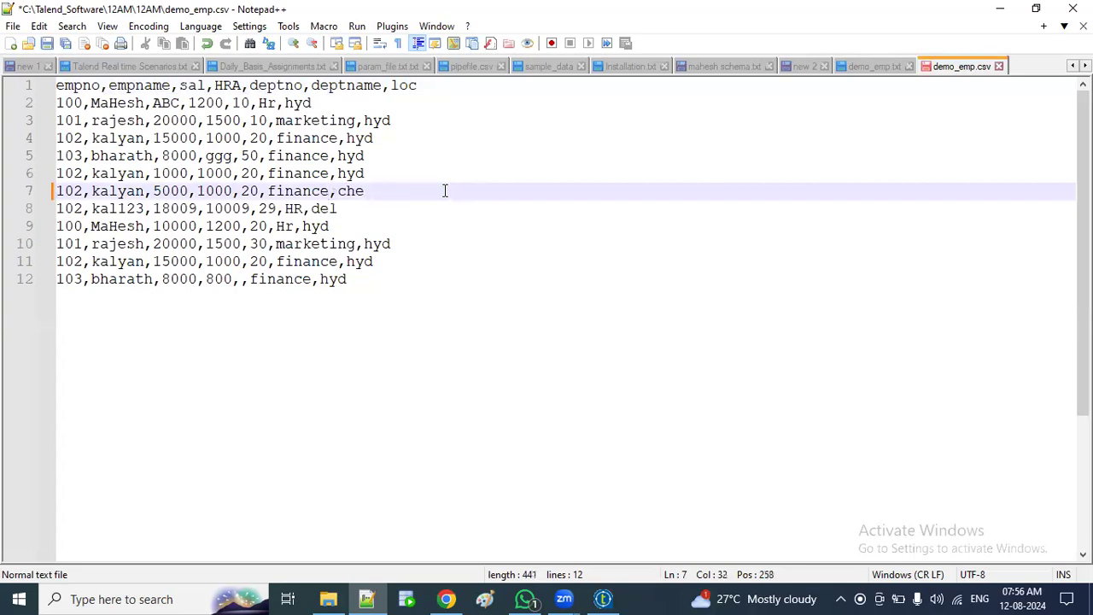
key("ctrl+s")
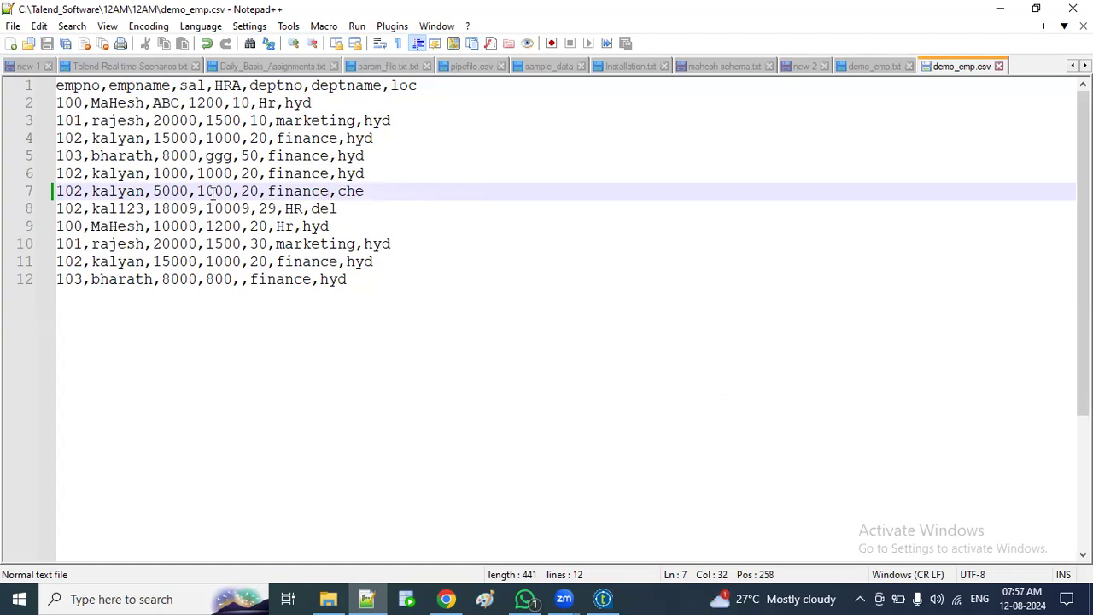
double_click(217, 156)
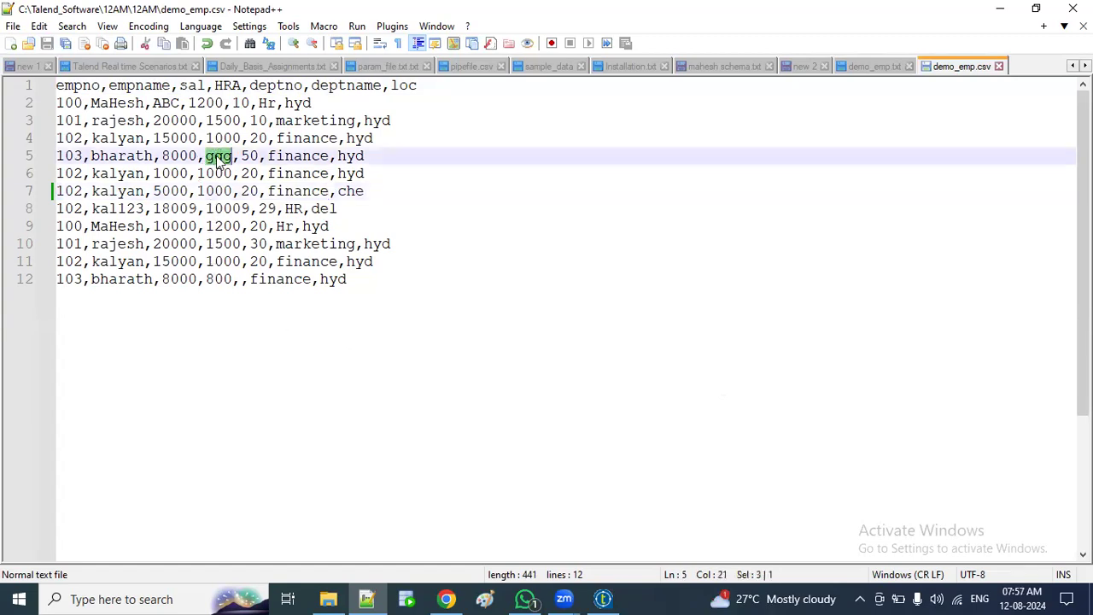
type("5000")
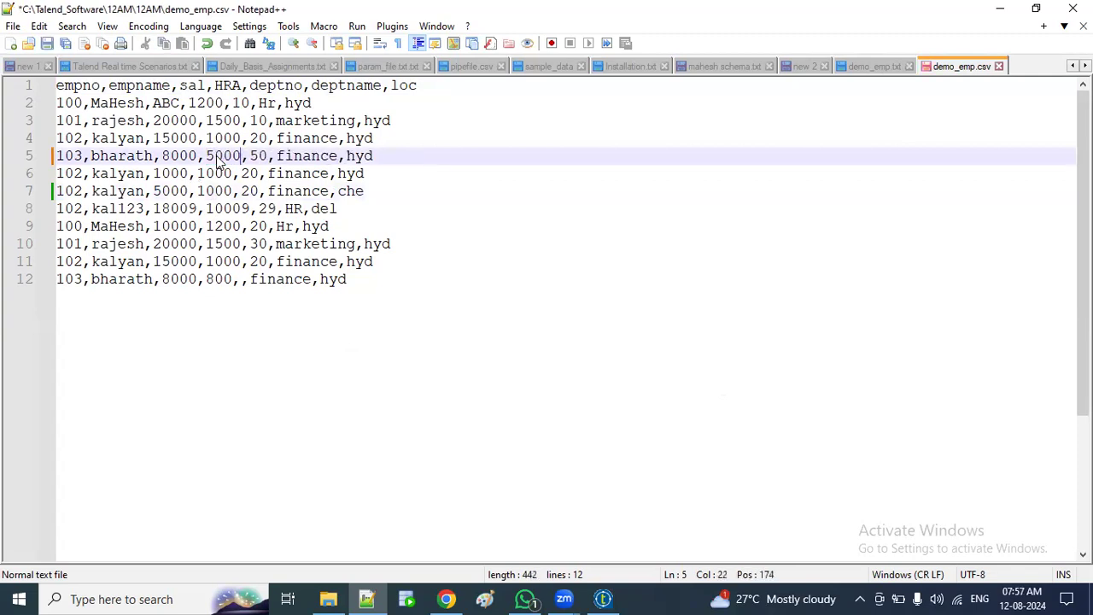
key("ctrl+s")
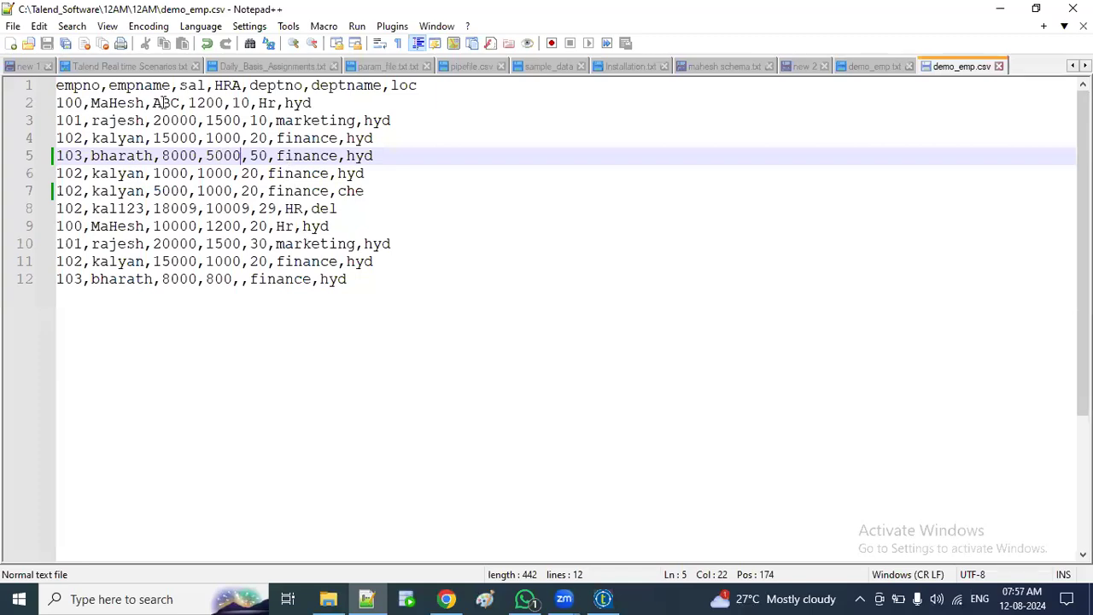
Step: Replace line 2's ABC salary with 5000 and set line 12's deptno to 40, then save
double_click(165, 103)
type("5000")
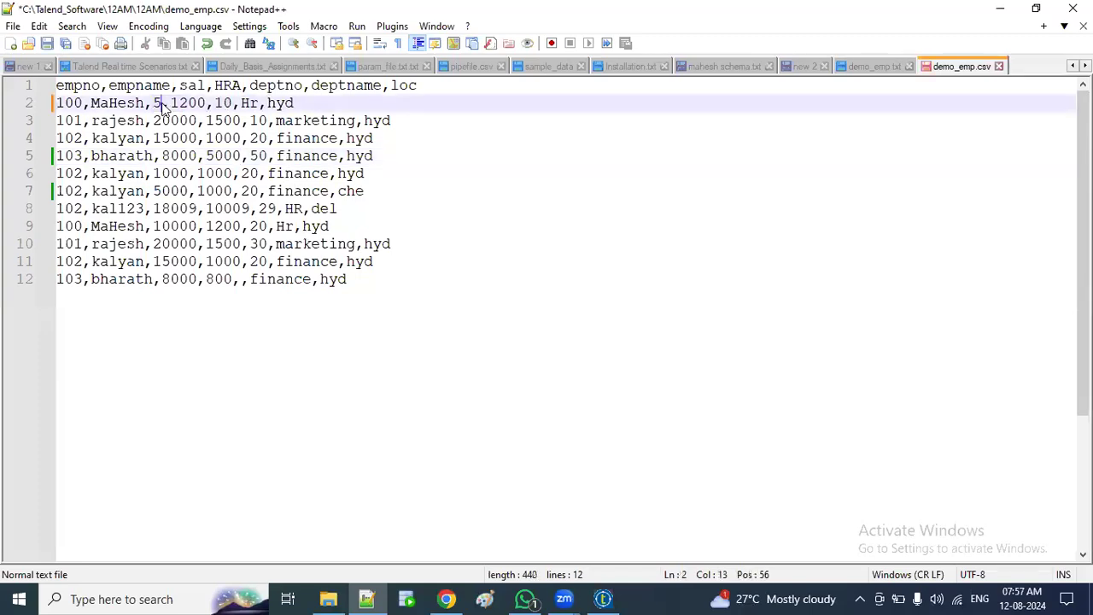
left_click(240, 280)
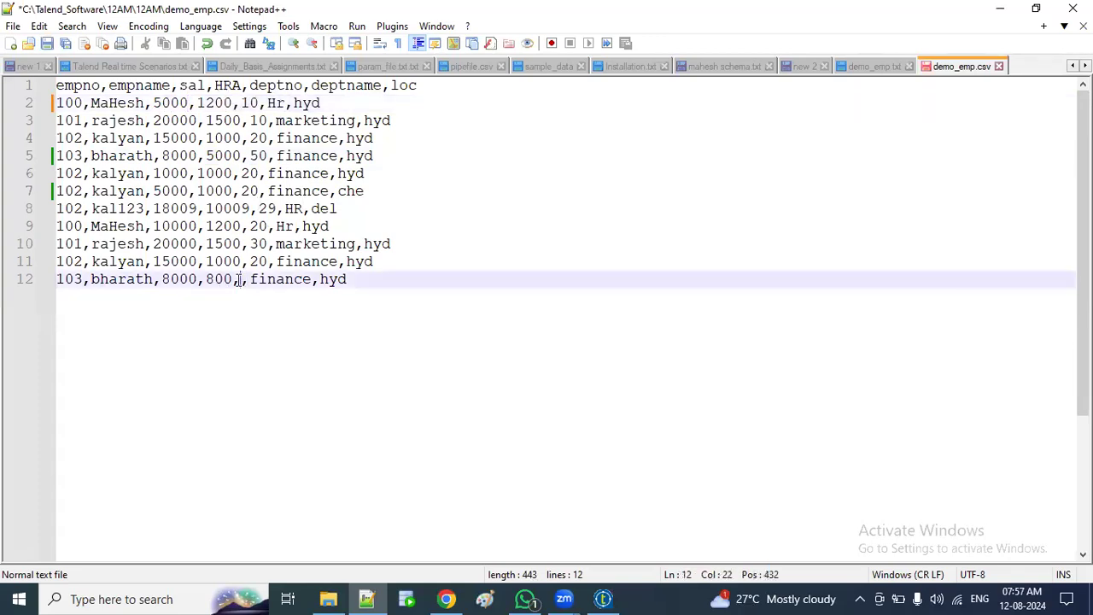
type("400")
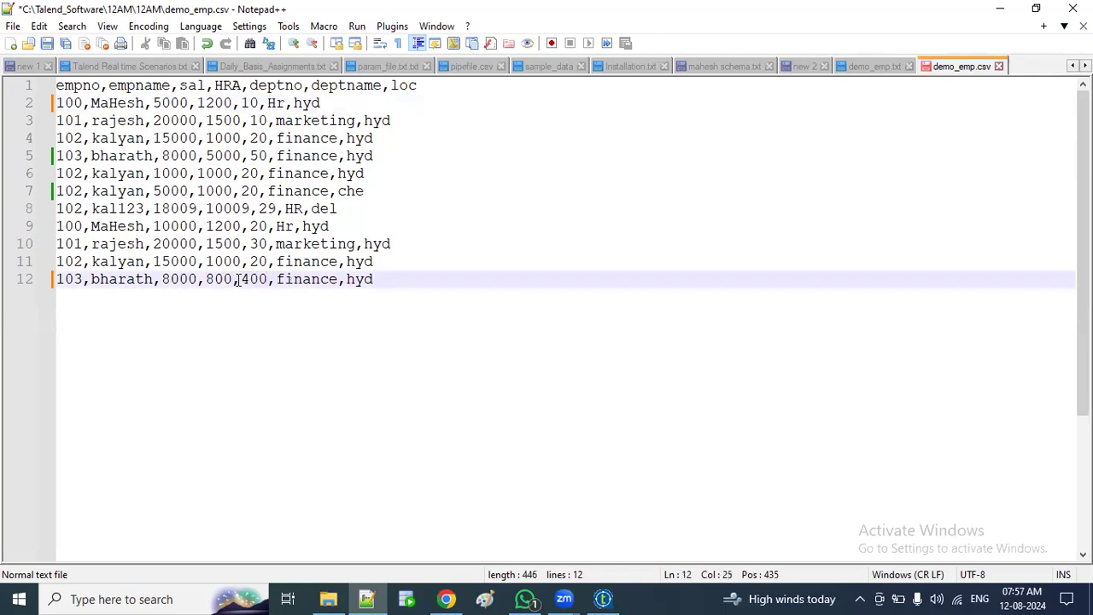
key("ctrl+s")
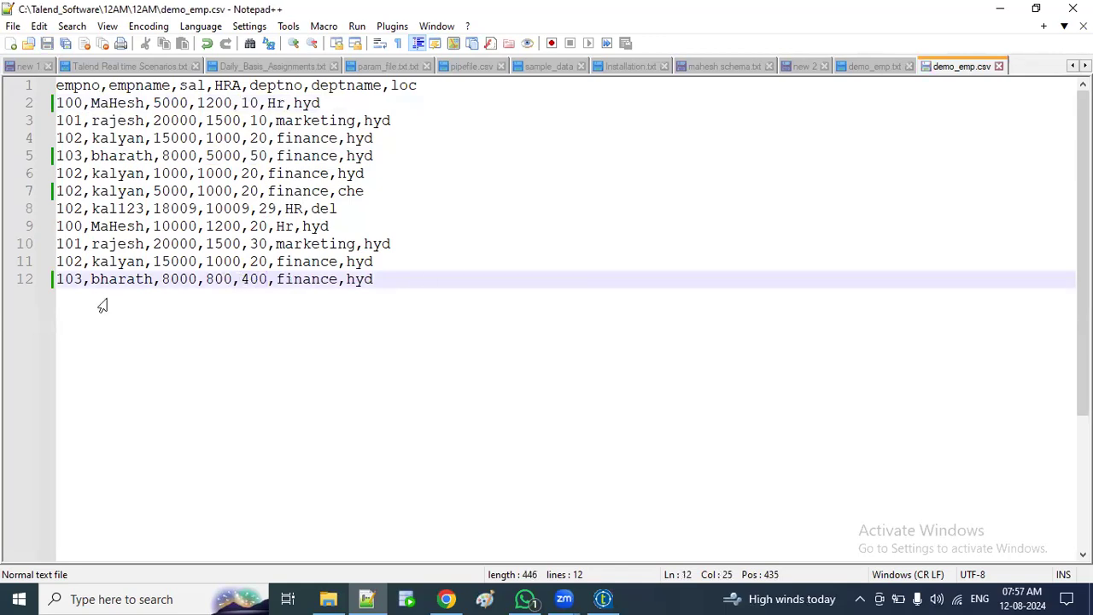
key("BackSpace")
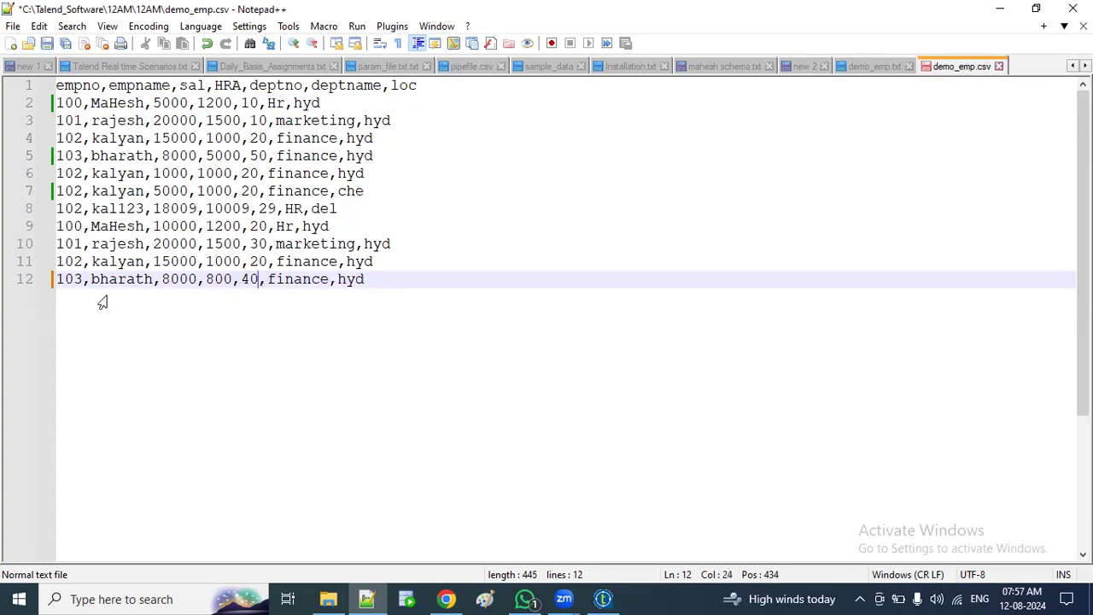
key("ctrl+s")
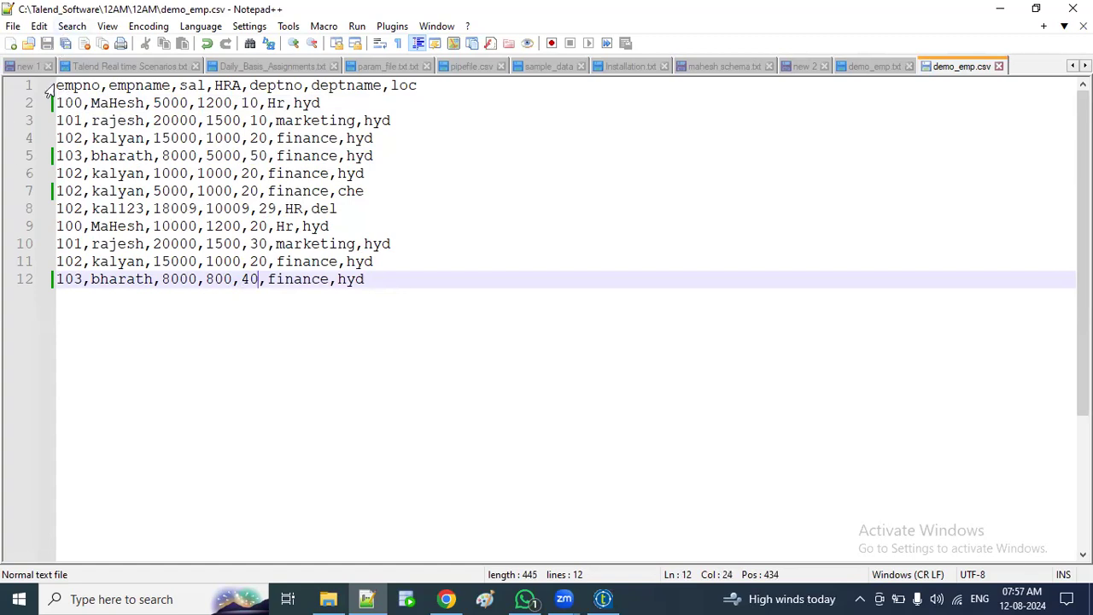
left_click_drag(57, 84, 429, 86)
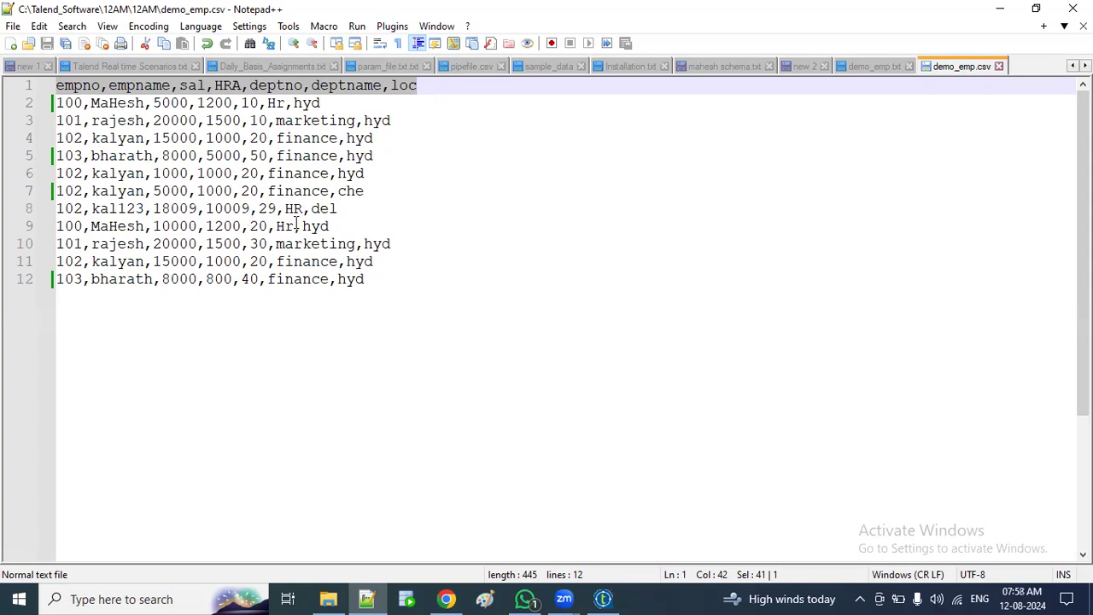
double_click(353, 173)
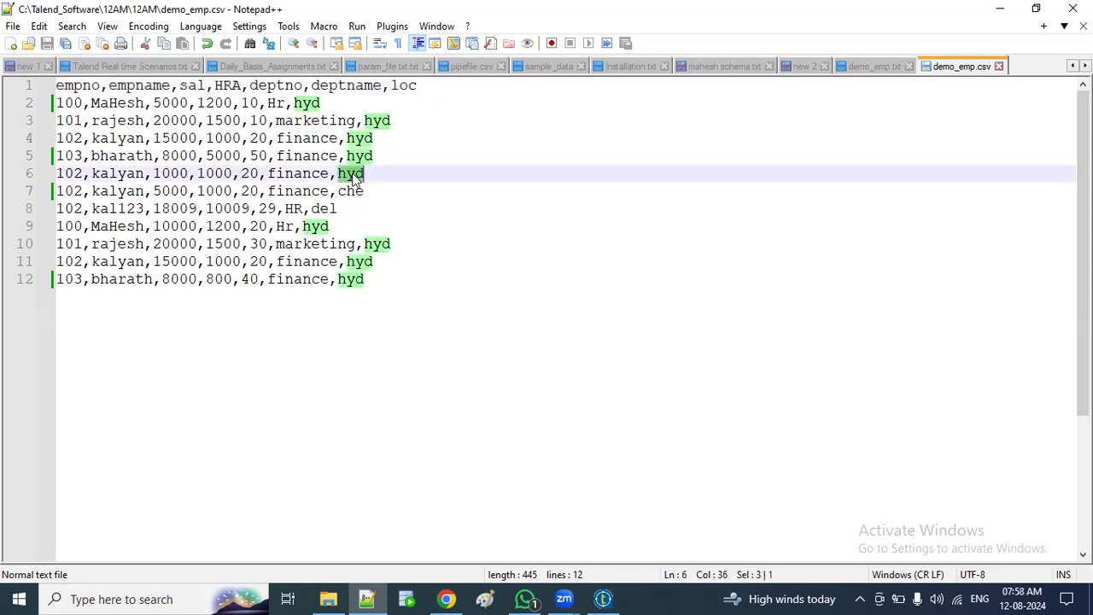
double_click(353, 191)
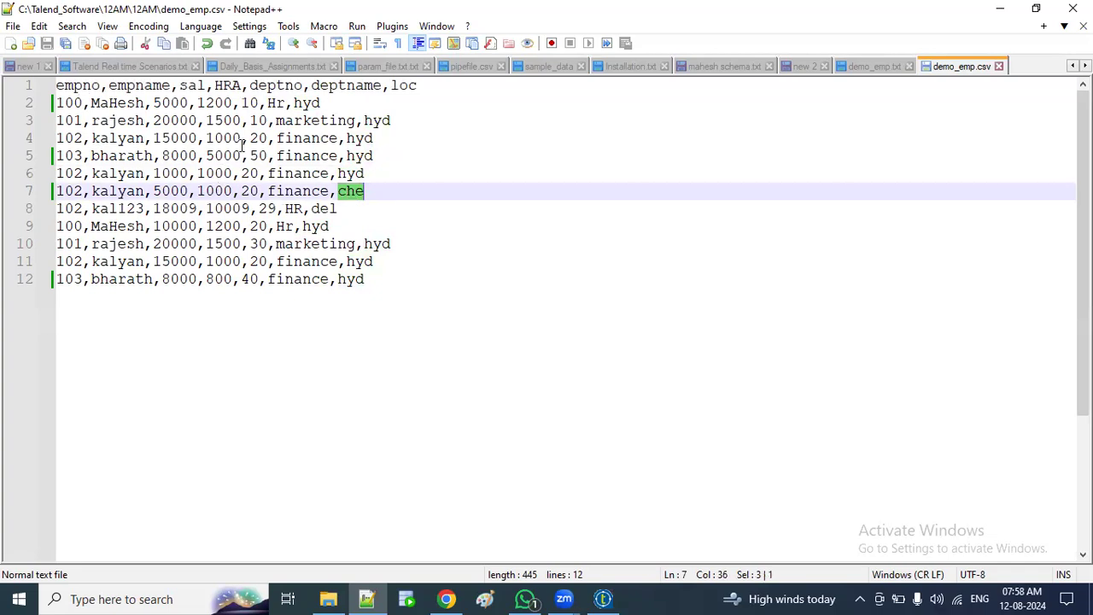
double_click(258, 121)
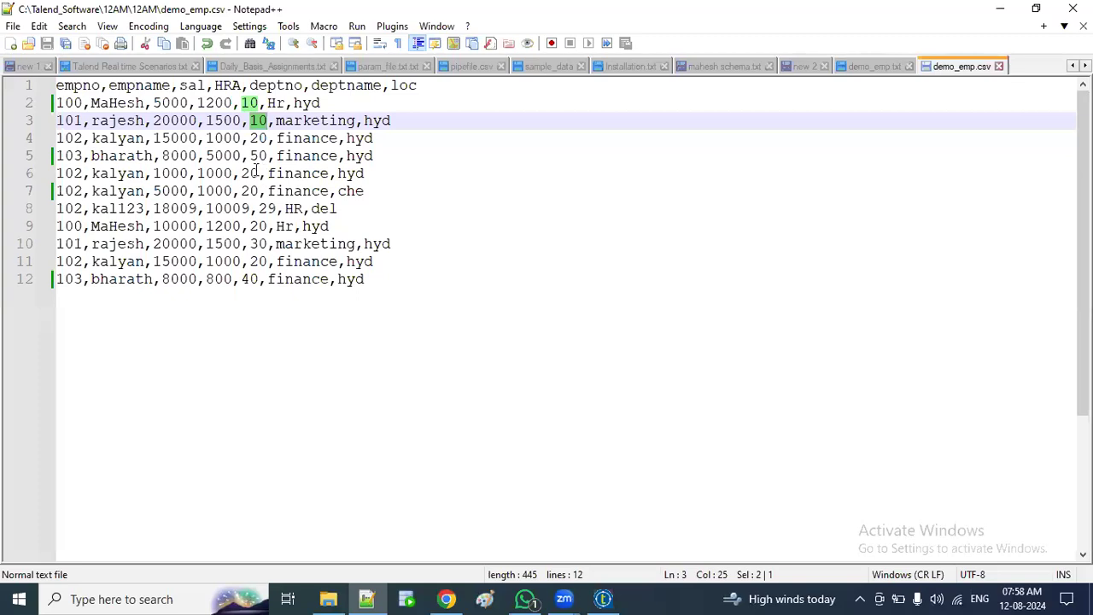
left_click(260, 225)
double_click(261, 226)
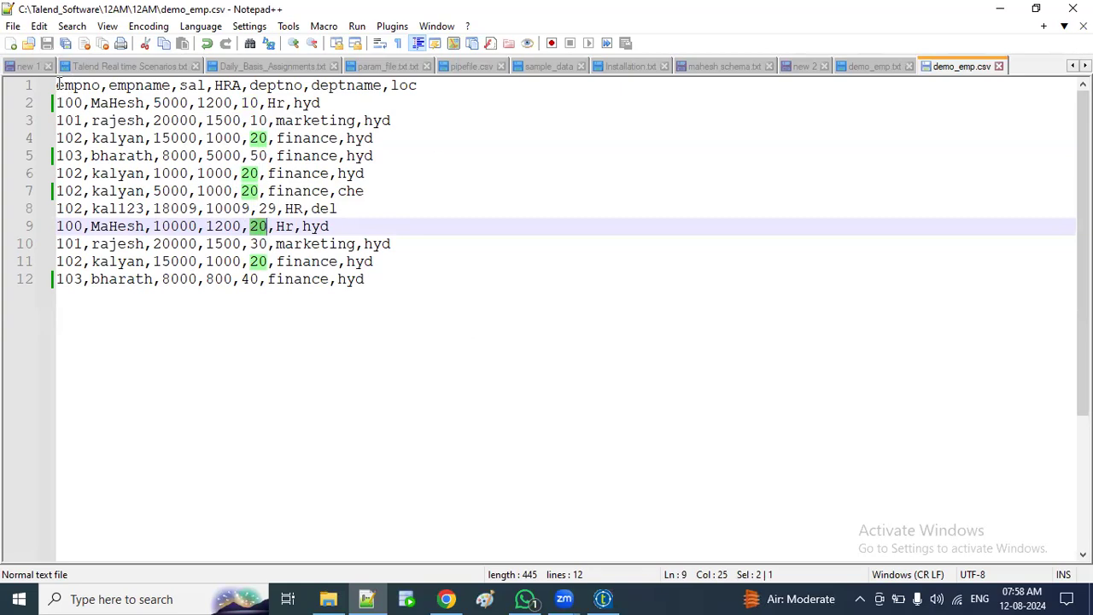
left_click_drag(56, 85, 460, 92)
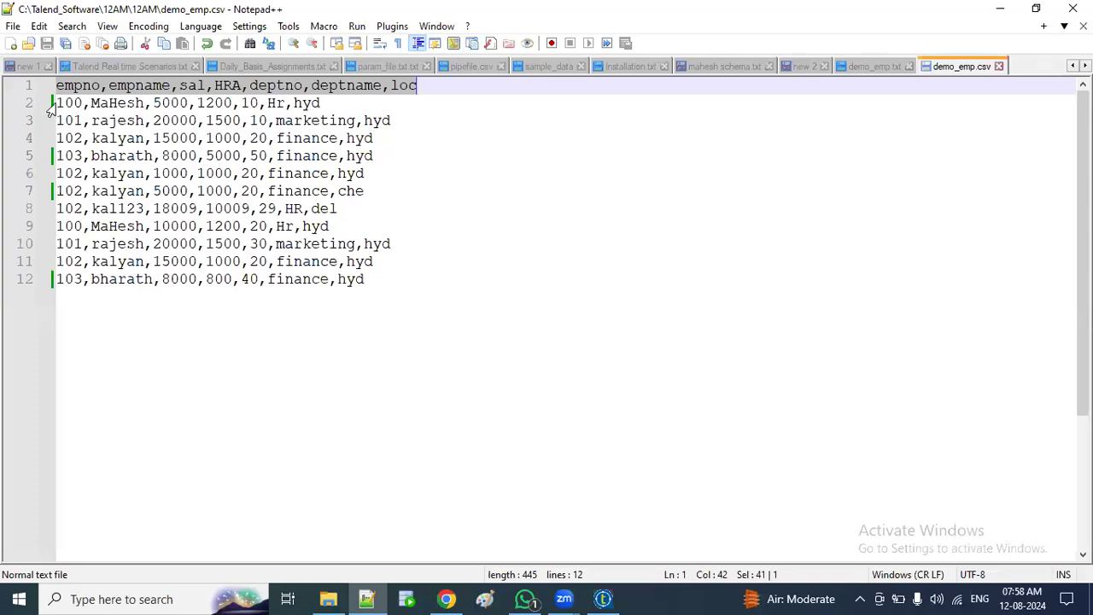
left_click(430, 103)
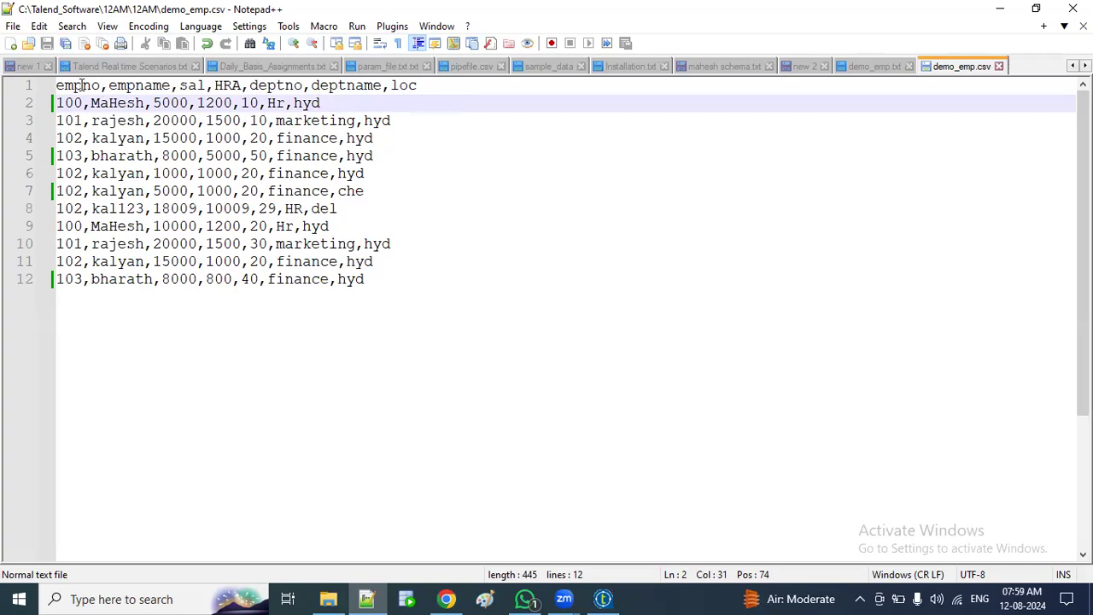
double_click(83, 86)
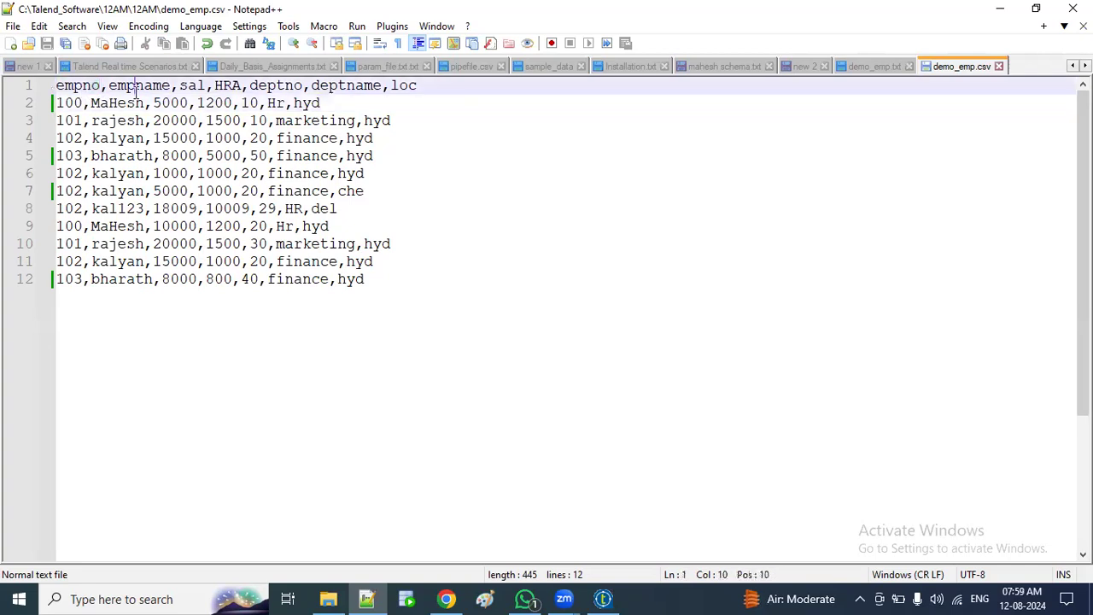
double_click(136, 86)
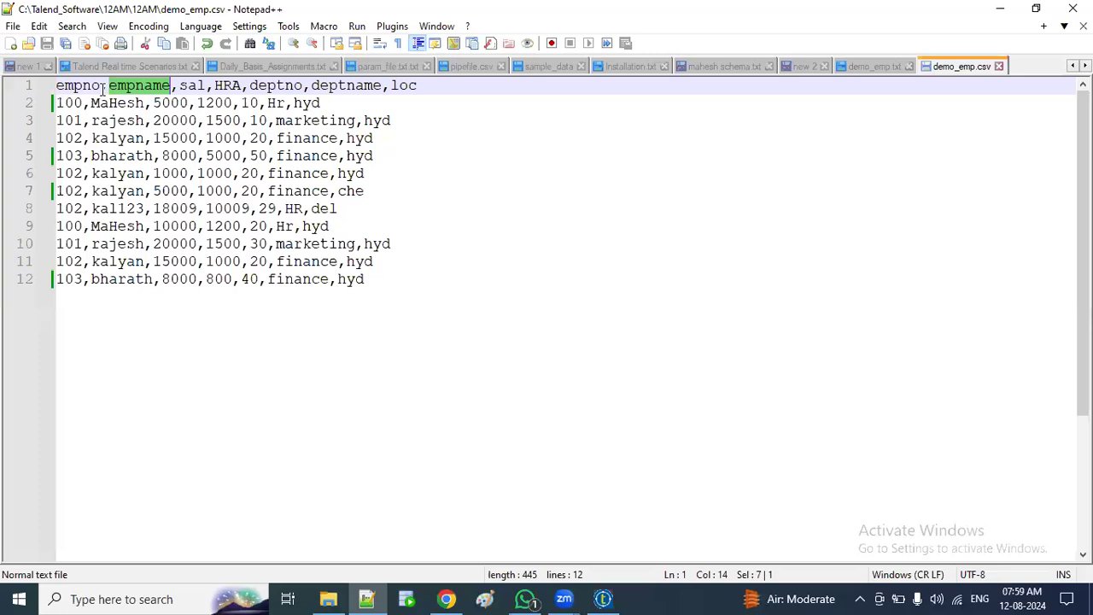
left_click(101, 85)
left_click_drag(100, 86, 108, 89)
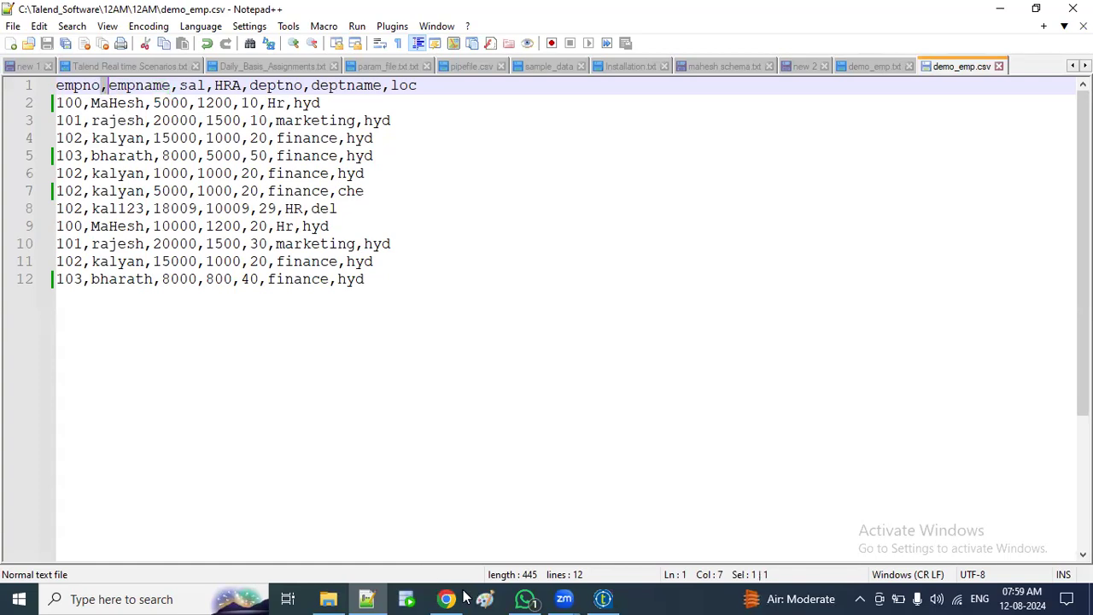
Step: Under Metadata > File delimited, create an entry named Demo_fil and continue to Step 2
left_click(603, 597)
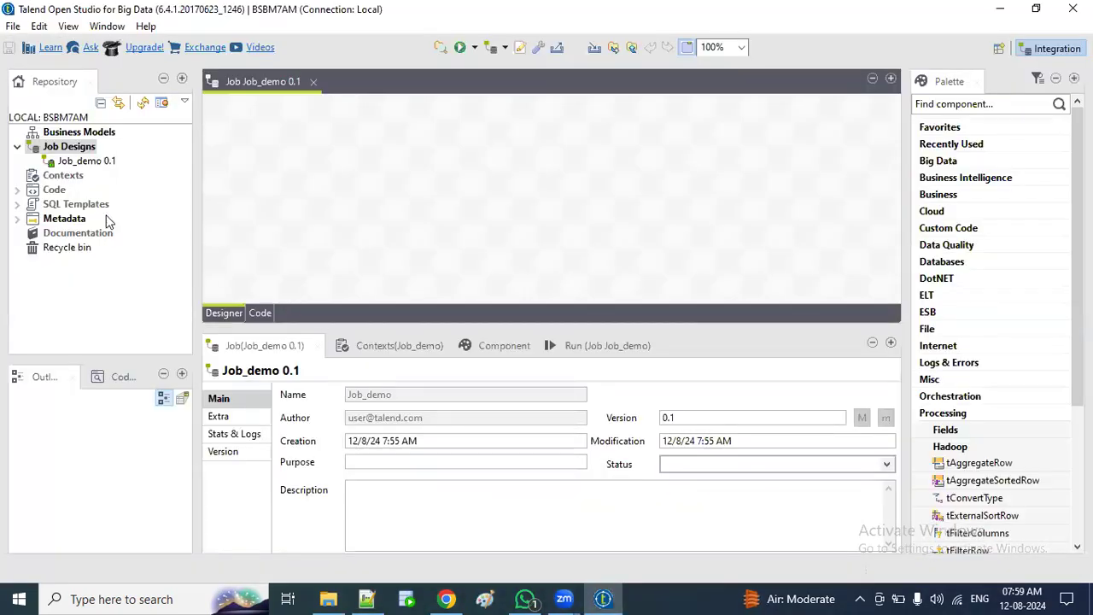
left_click(17, 218)
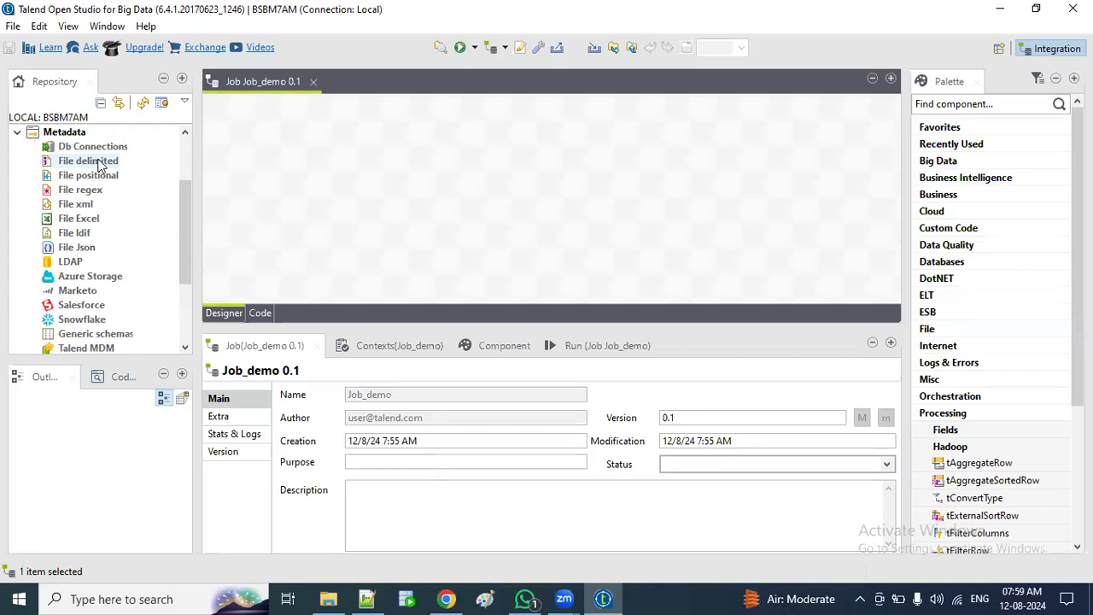
right_click(100, 163)
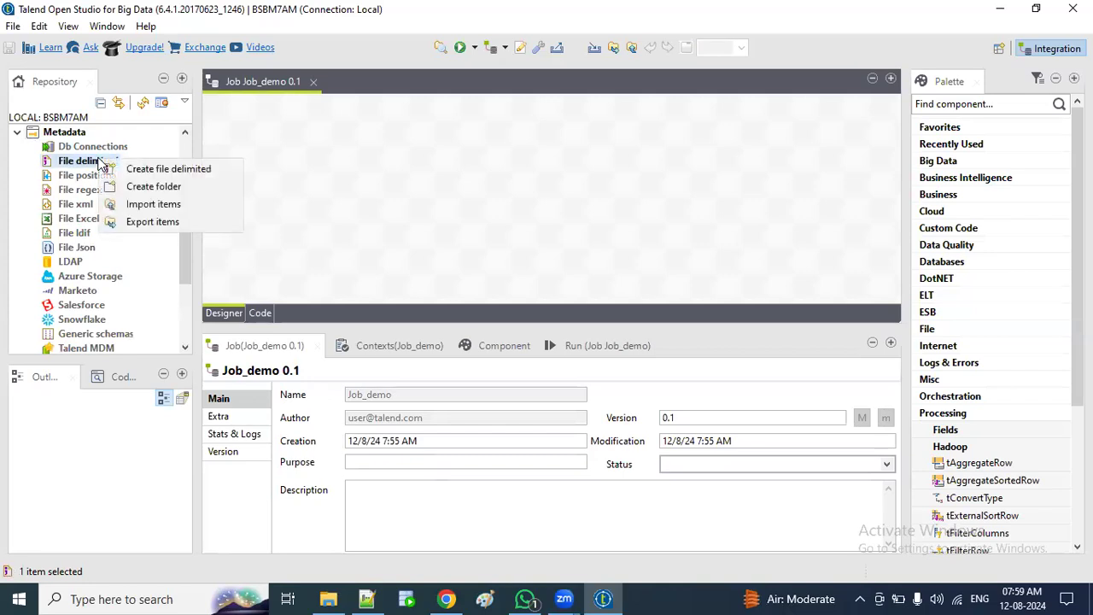
left_click(147, 170)
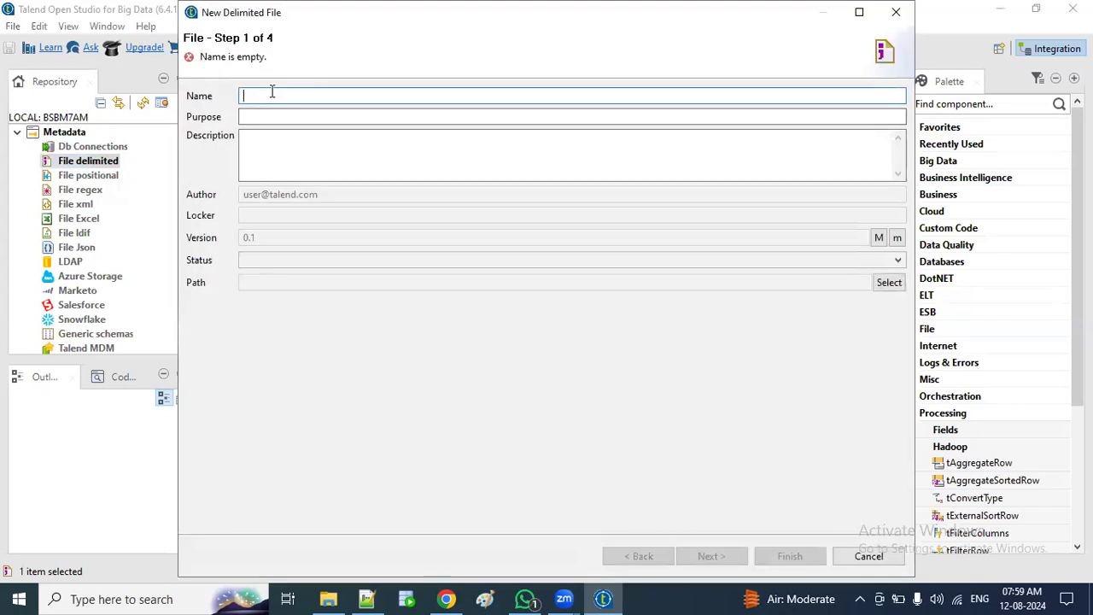
type("d")
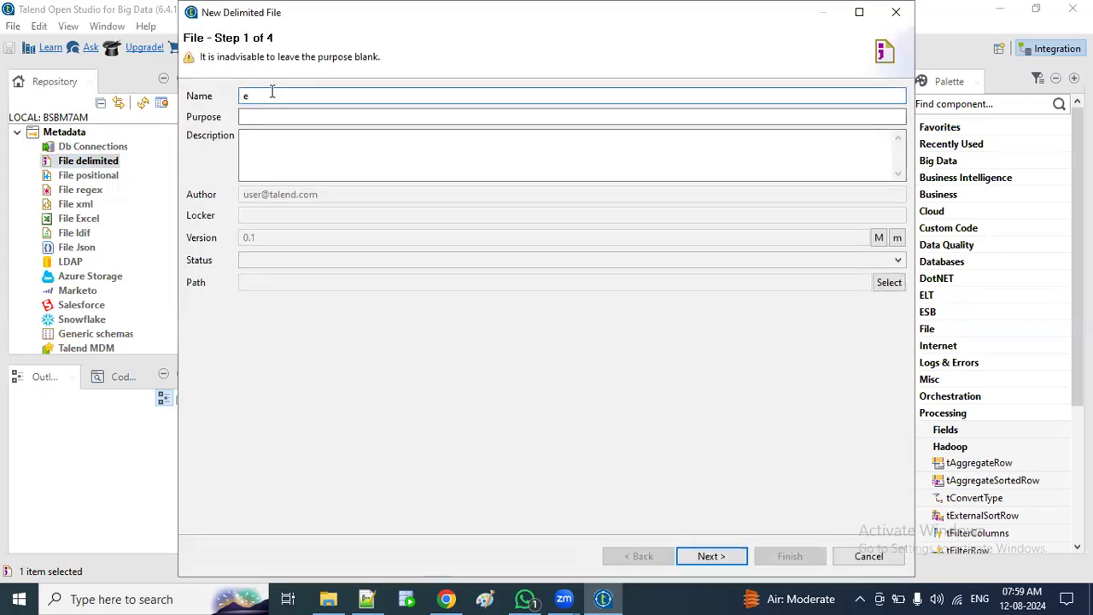
key("BackSpace")
type("Dem")
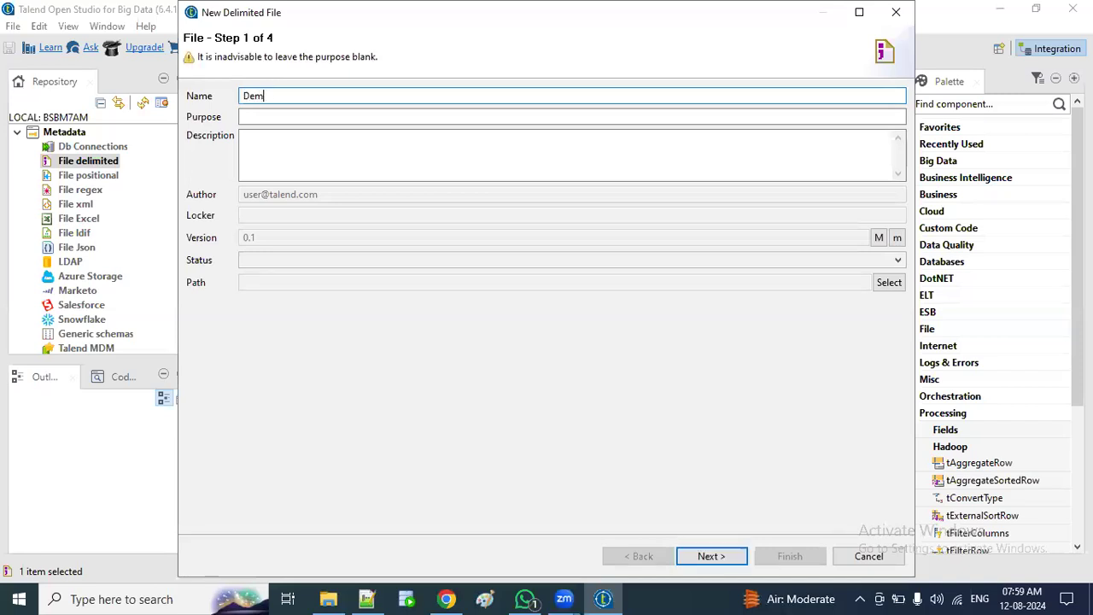
type("o_fil")
left_click(712, 556)
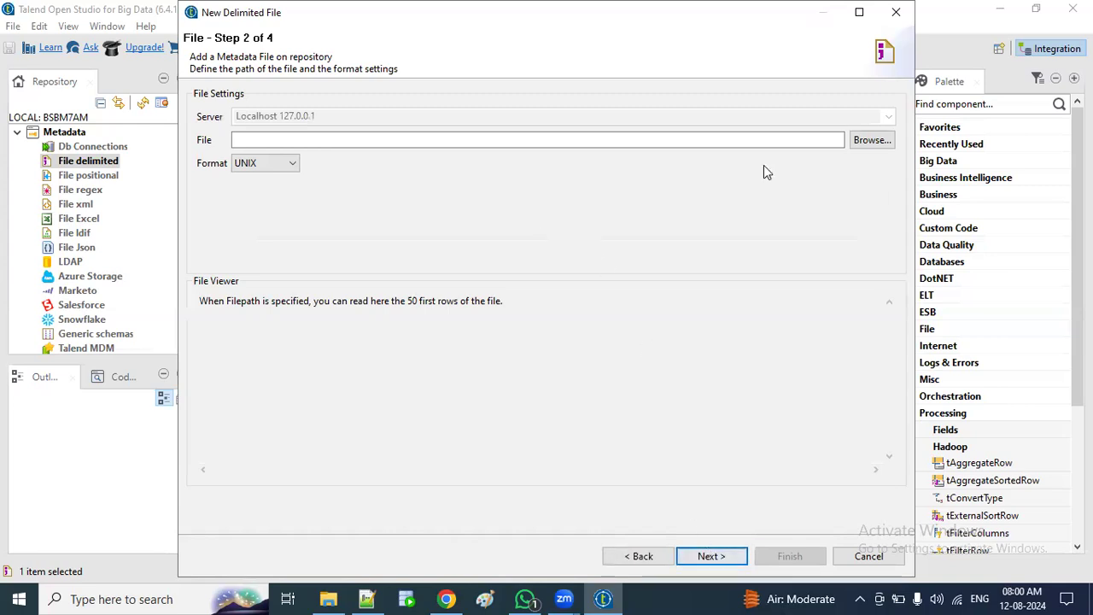
Step: Select demo_emp.csv as the source file and continue to Step 3
left_click(869, 143)
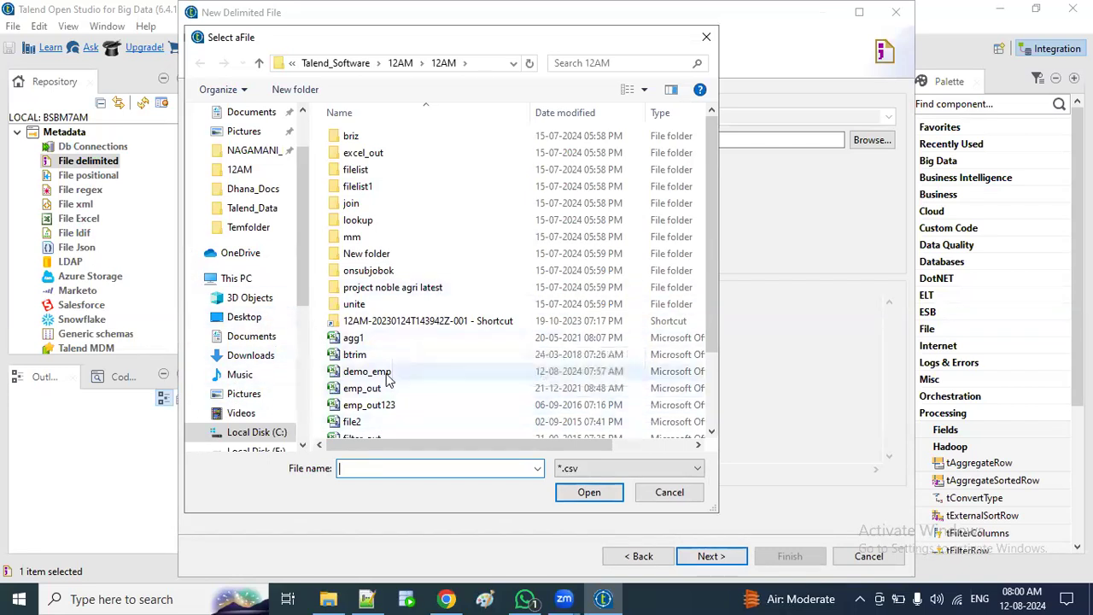
mouse_move(472, 445)
left_mouse_down()
mouse_move(555, 445)
mouse_move(465, 446)
left_mouse_up()
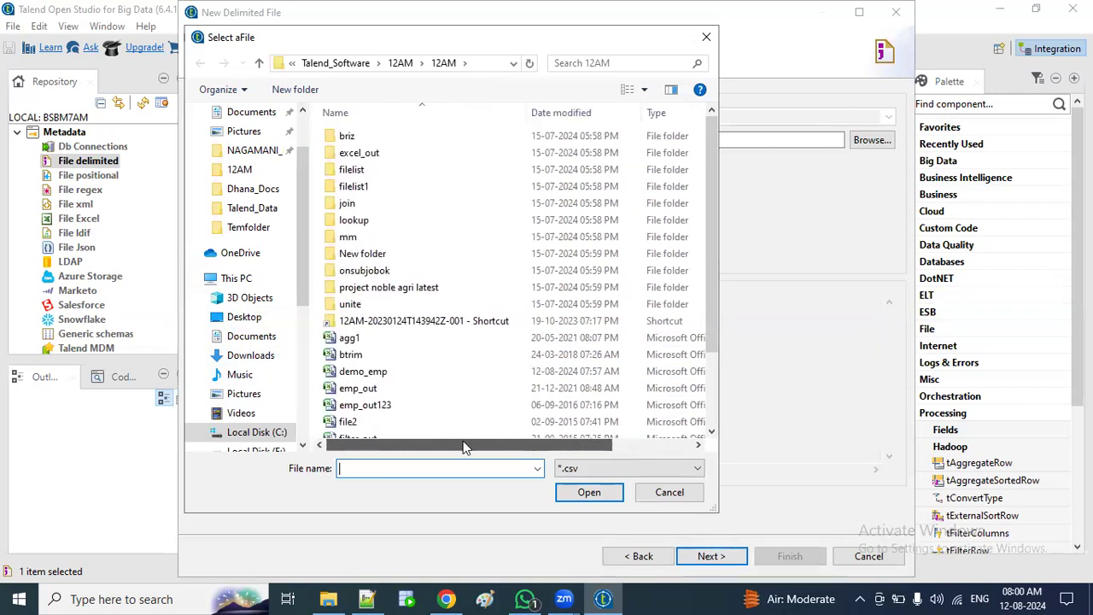
left_click(363, 373)
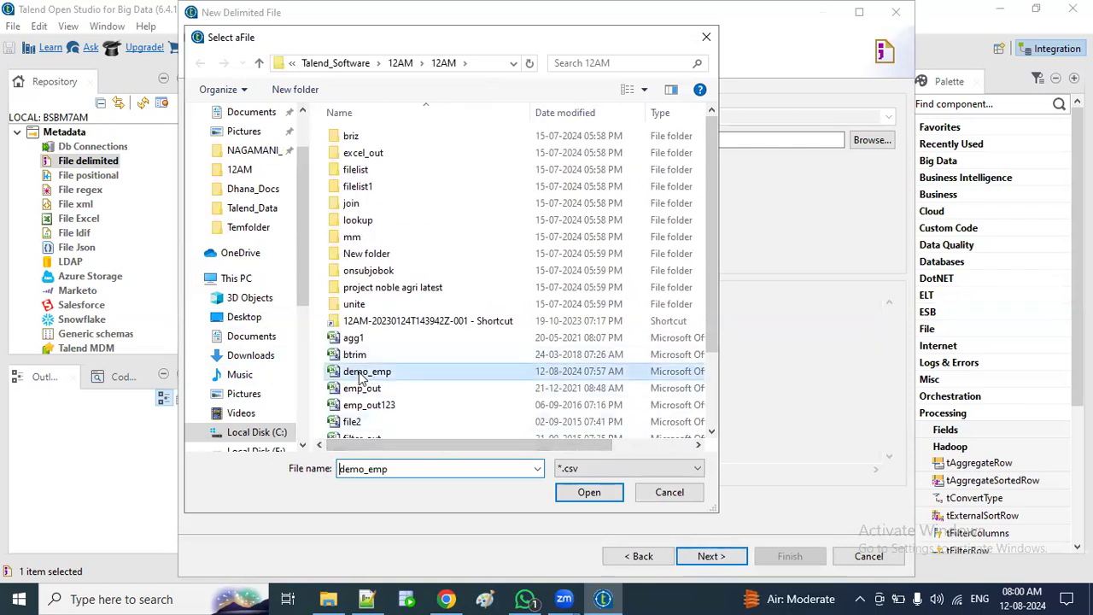
left_click(573, 495)
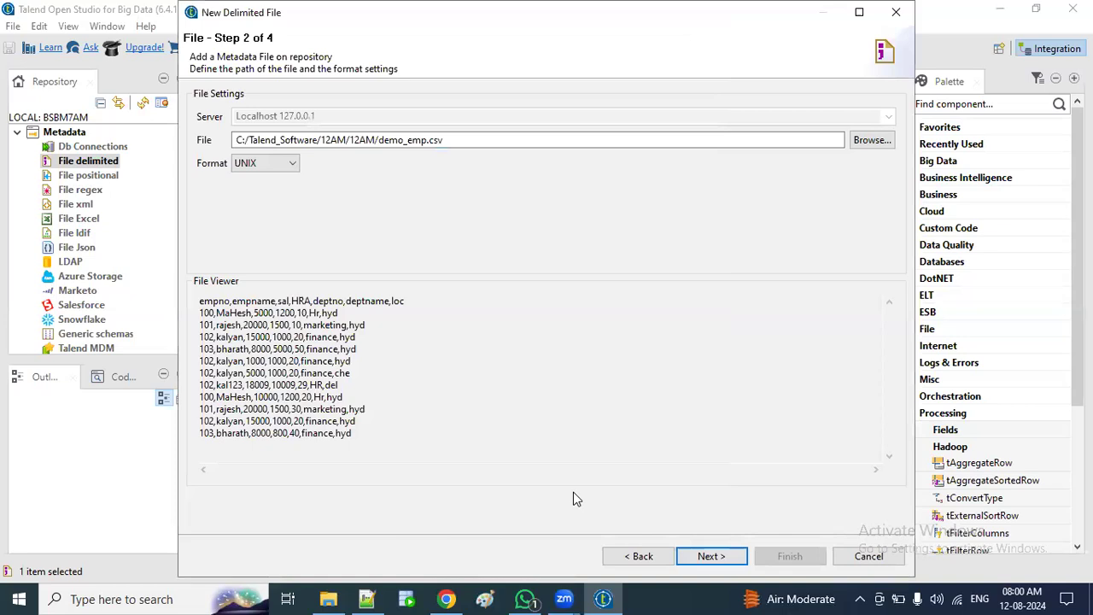
left_click(709, 556)
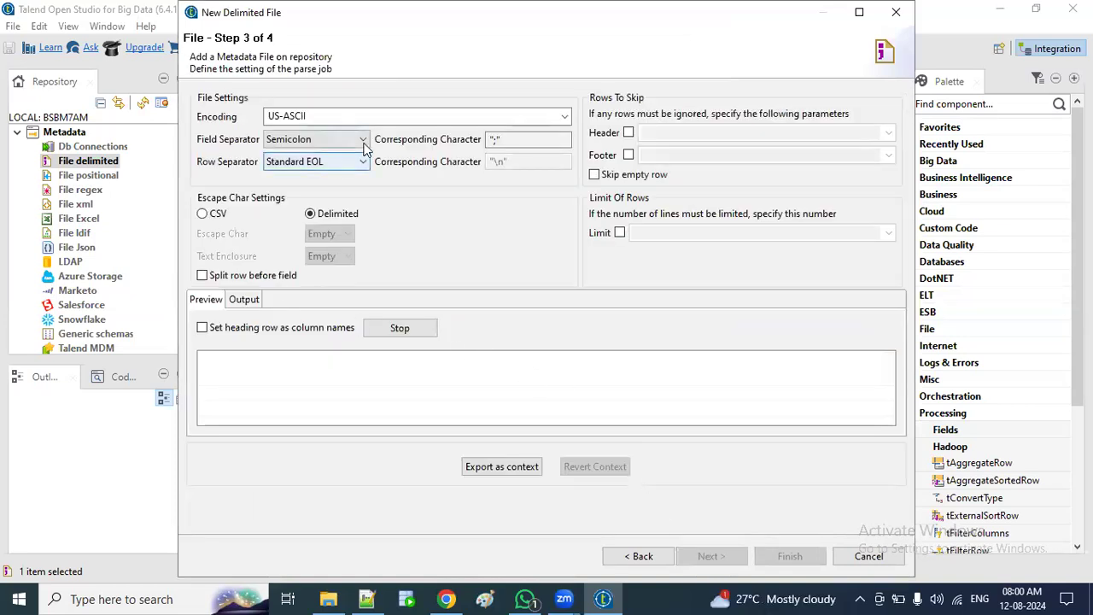
Step: Use Comma as field separator with the heading row as column names, refresh preview, continue
left_click(364, 139)
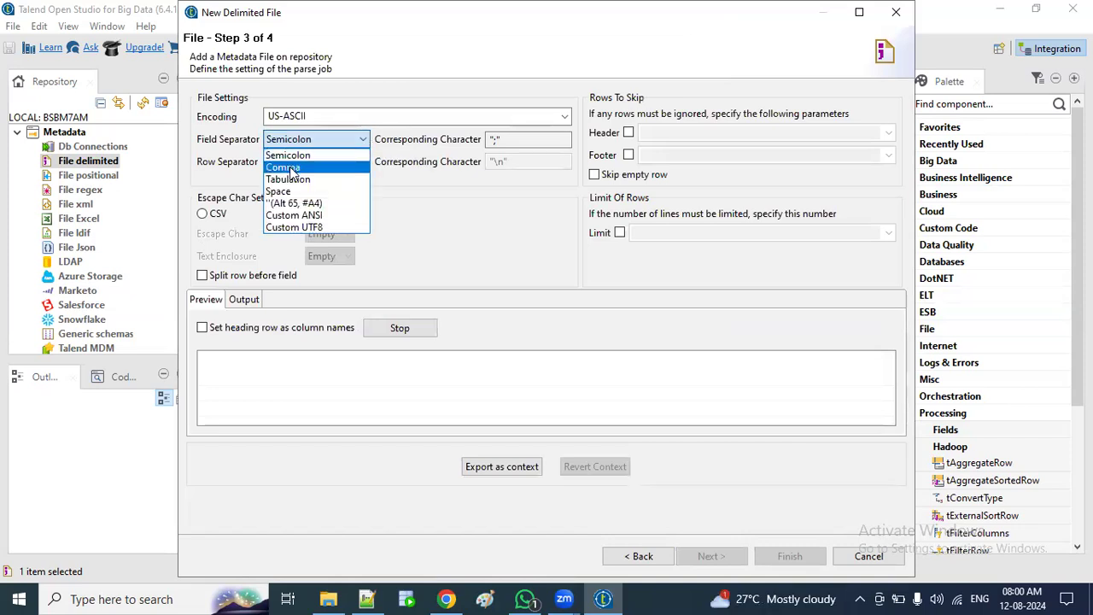
left_click(291, 166)
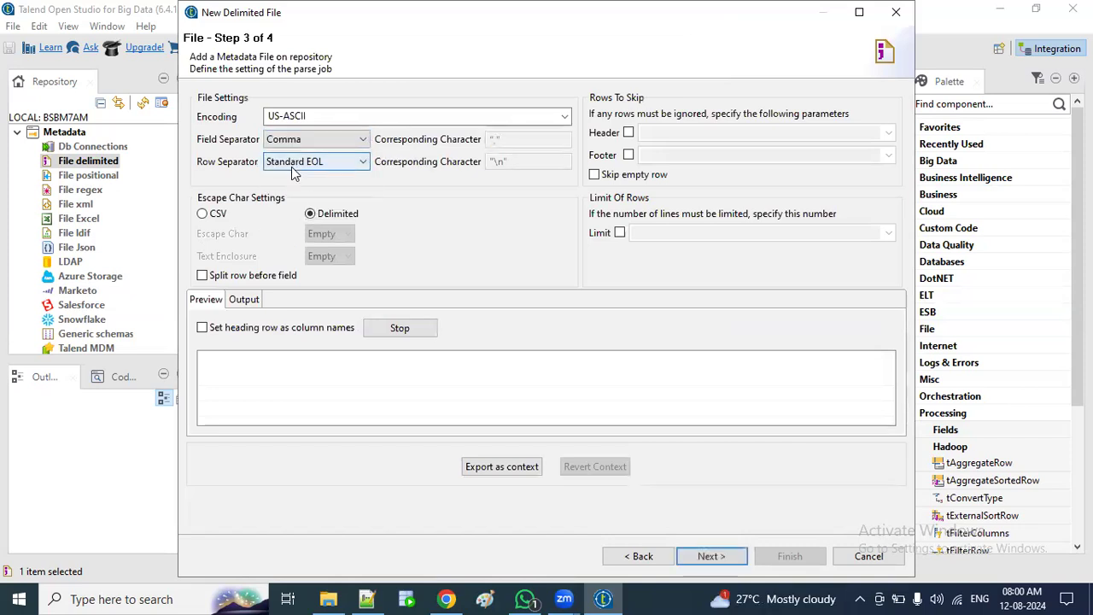
left_click(202, 329)
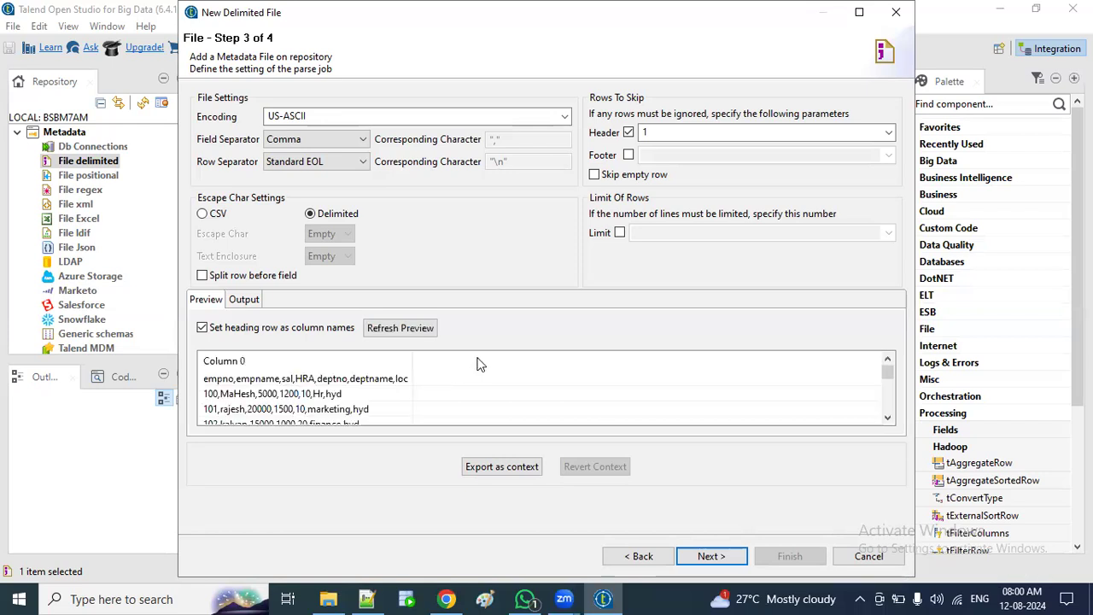
left_click(422, 330)
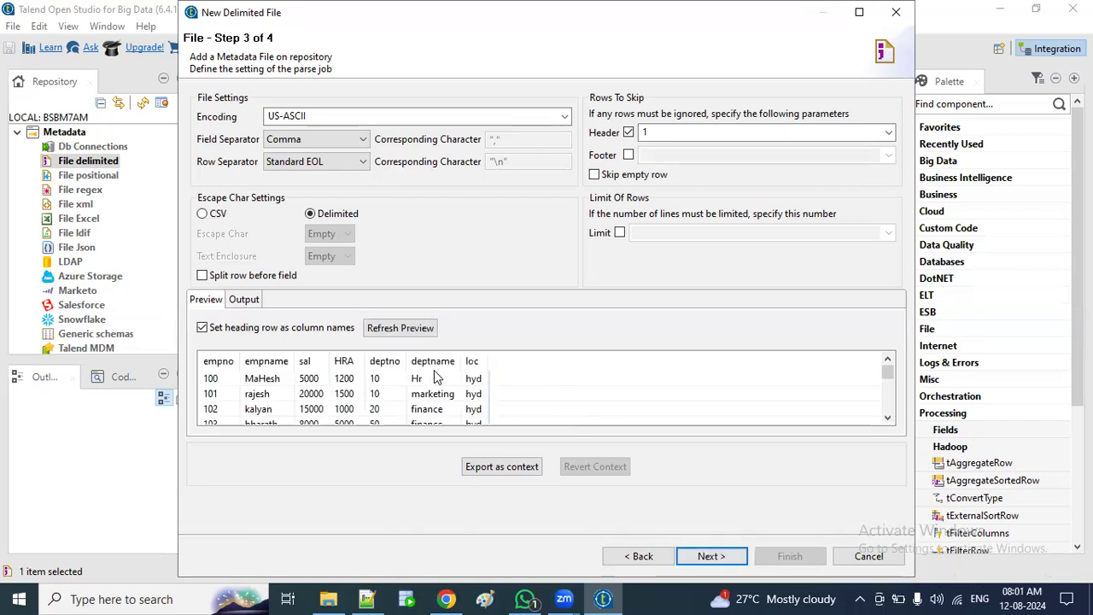
left_click(707, 554)
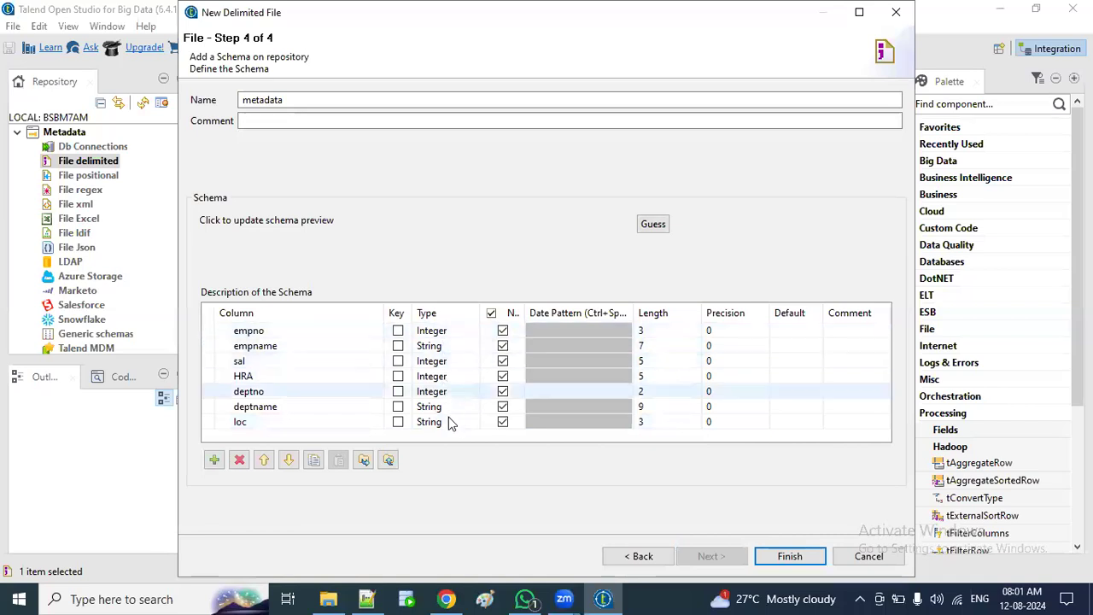
left_click(368, 598)
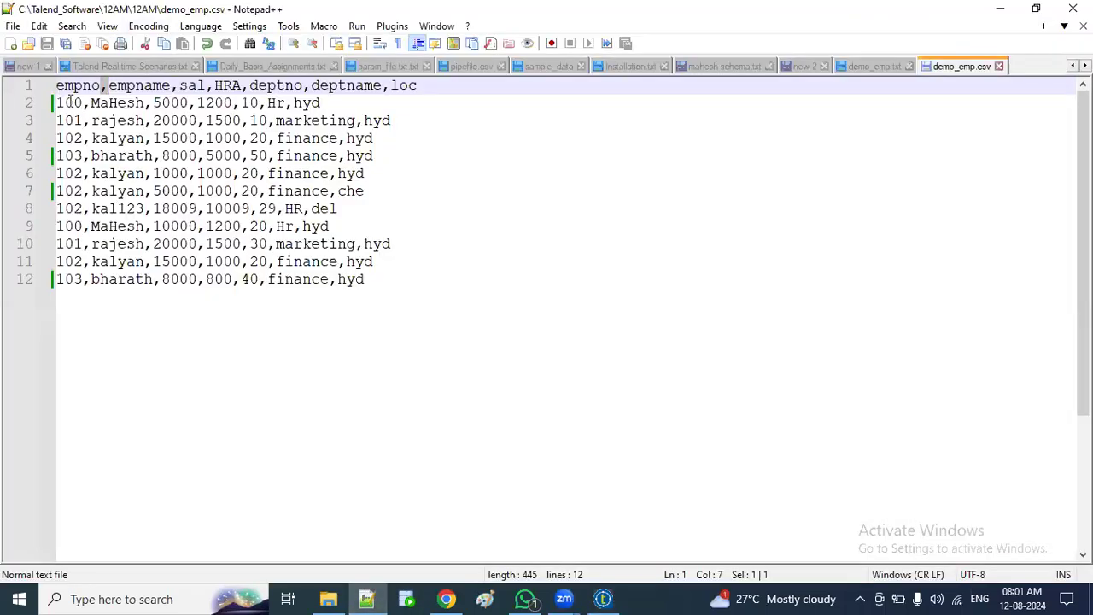
double_click(70, 102)
double_click(130, 103)
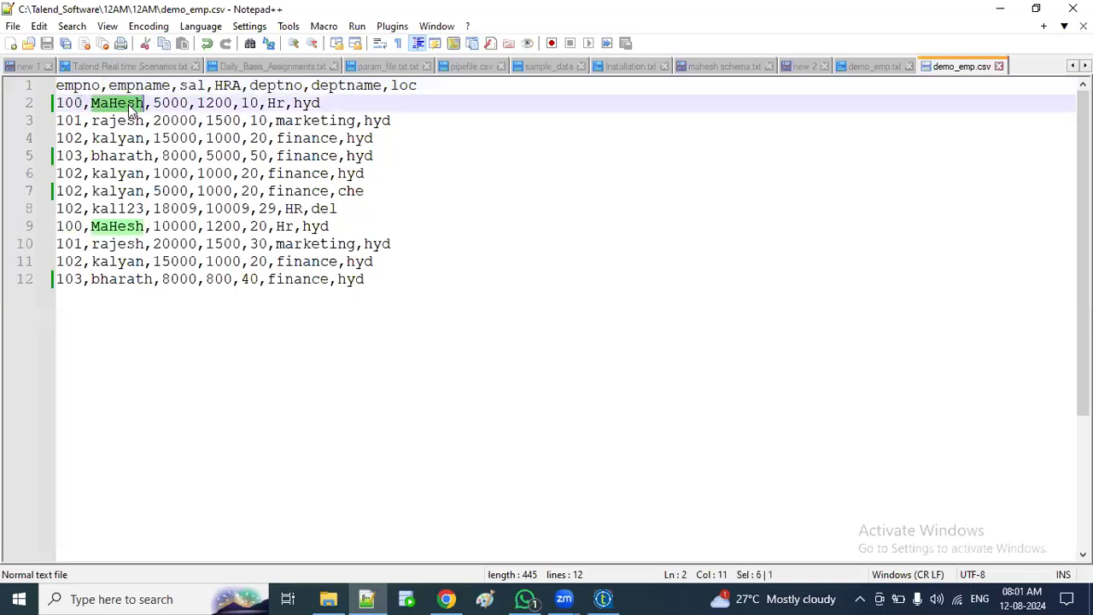
double_click(173, 102)
double_click(215, 103)
left_click_drag(241, 102, 247, 103)
double_click(250, 102)
double_click(276, 102)
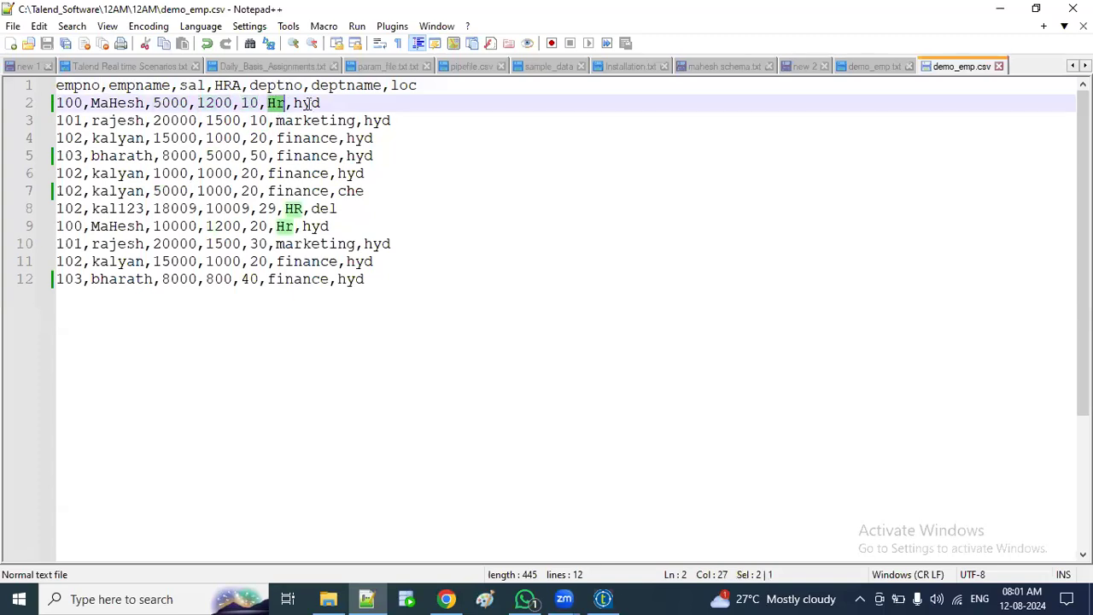
double_click(306, 102)
left_click(603, 599)
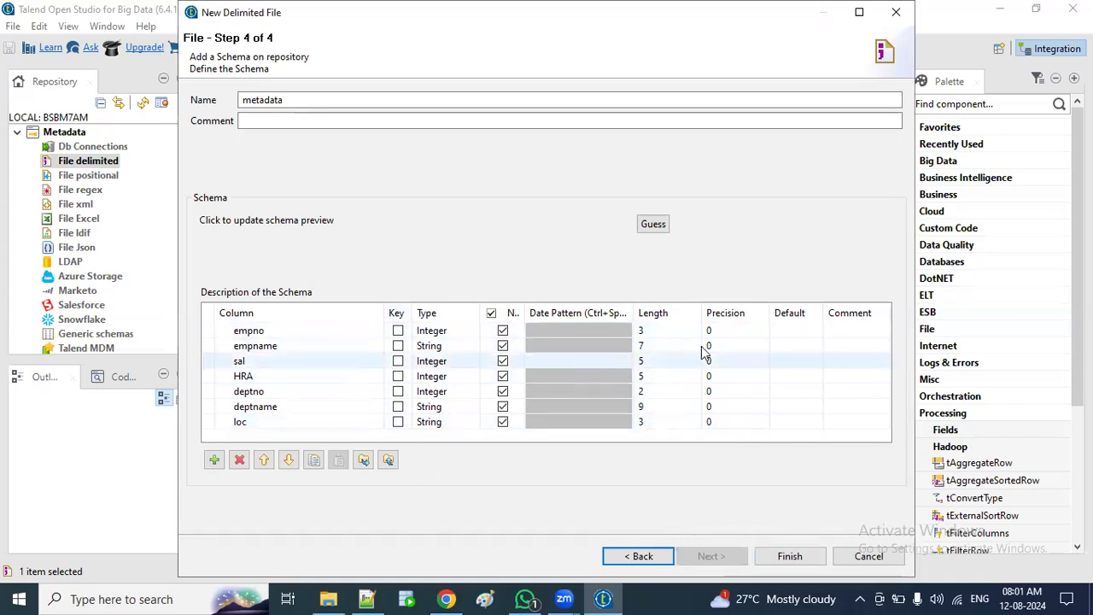
Step: Give the empno, empname, sal, HRA, deptno, deptname and loc columns length 20, then finish
left_click(673, 333)
type("20")
left_click(663, 344)
type("20")
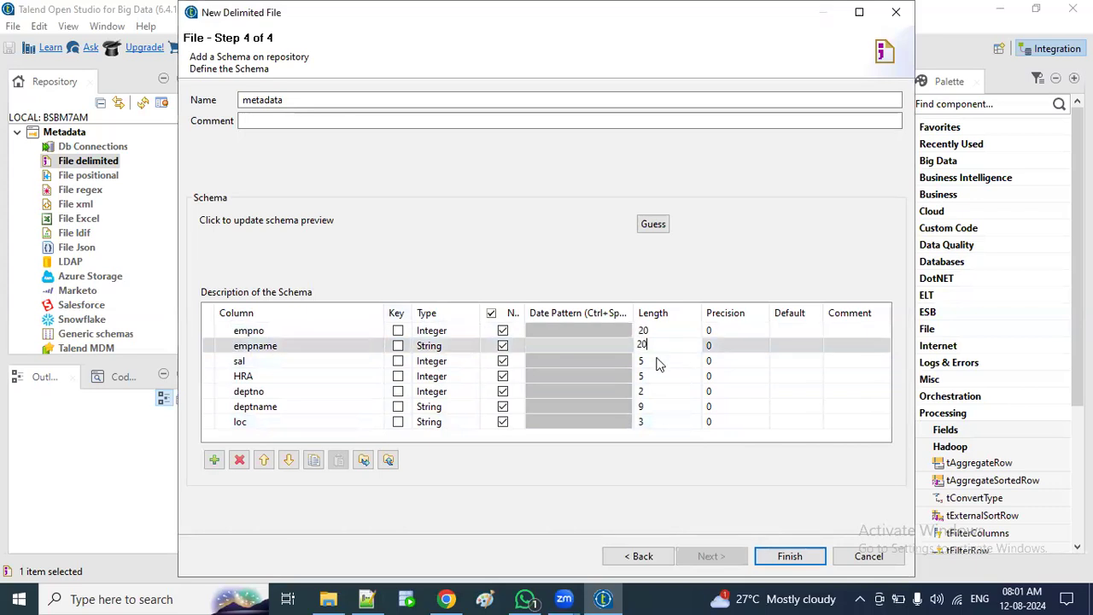
left_click(653, 363)
type("20")
left_click(647, 376)
type("20")
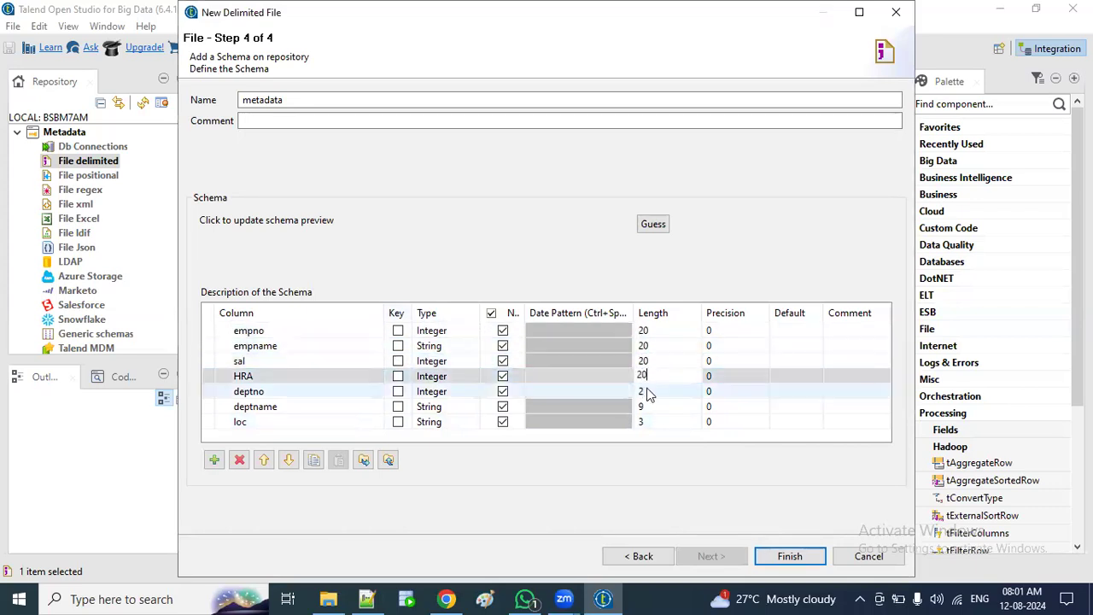
left_click(648, 392)
type("20")
left_click(646, 406)
type("20")
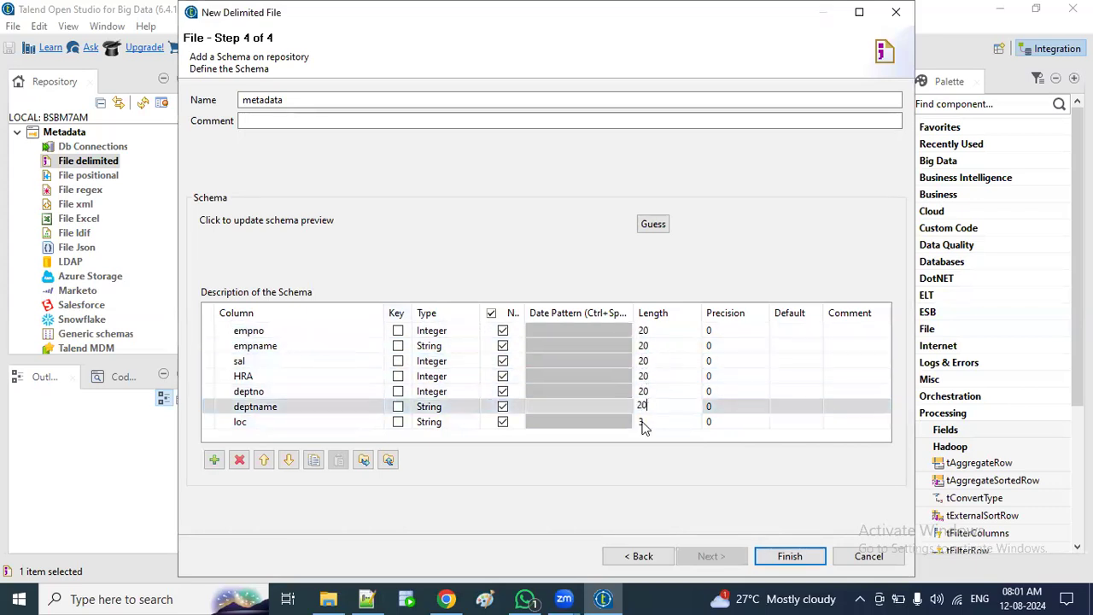
left_click(643, 421)
type("20")
left_click(777, 549)
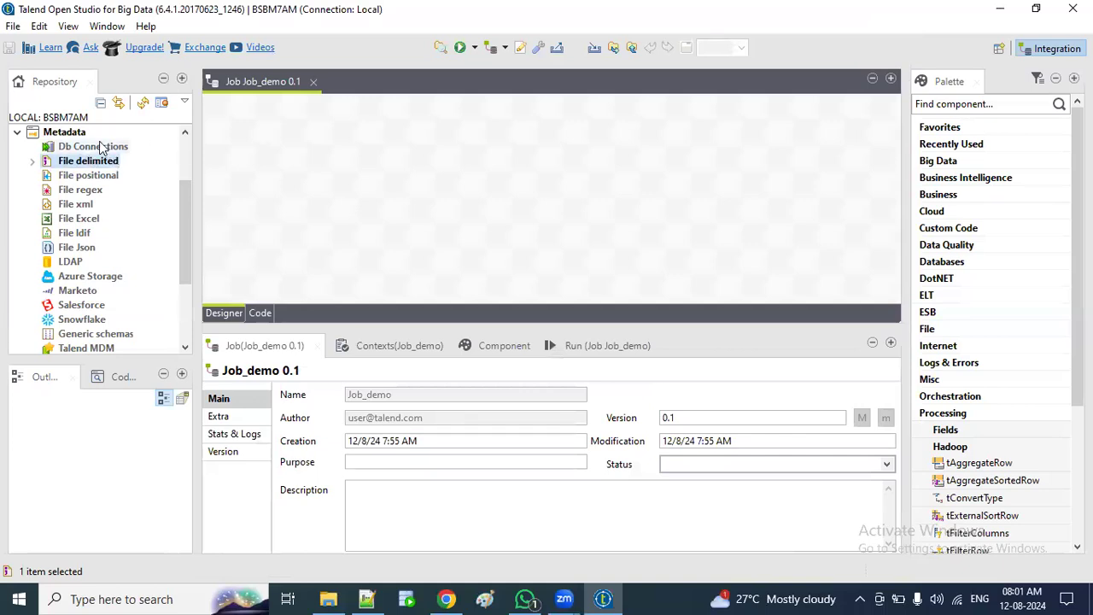
Step: Start a new database connection named Ora_dev using the Oracle with service name type
right_click(103, 150)
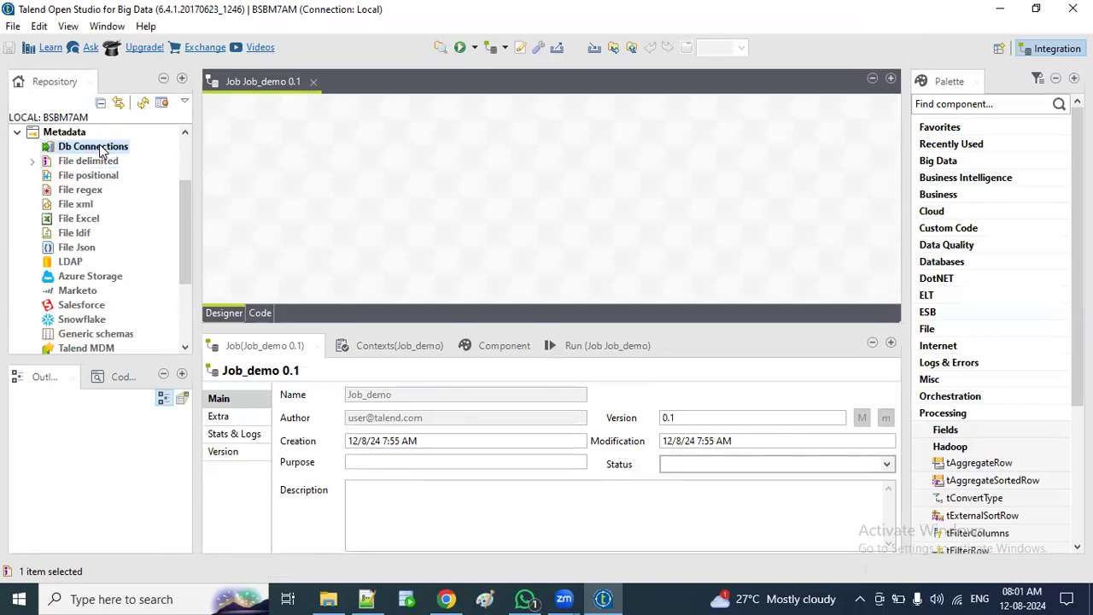
left_click(149, 157)
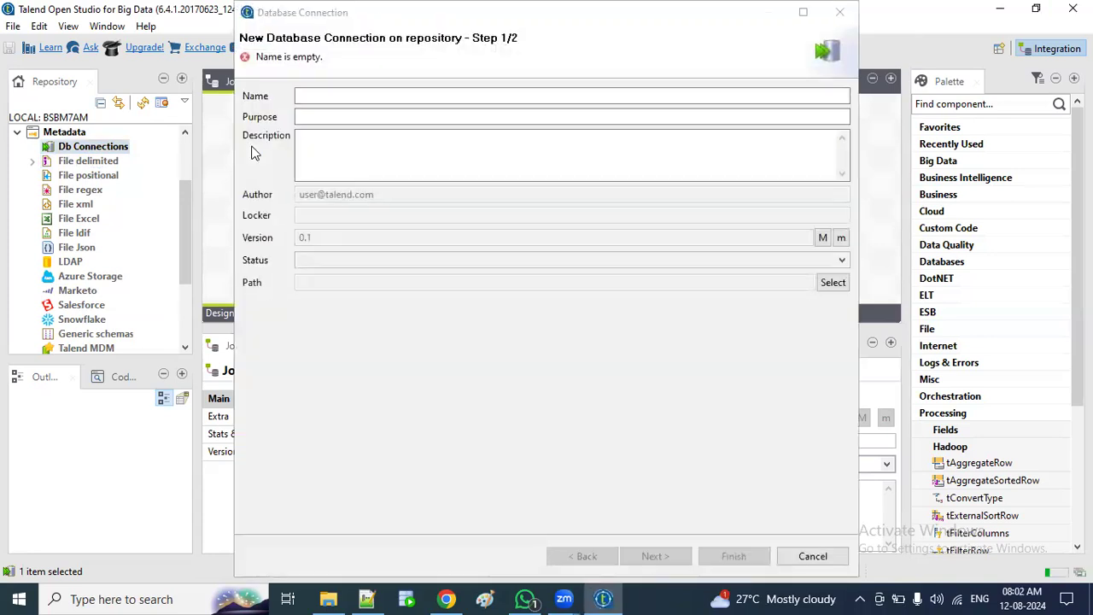
left_click(318, 96)
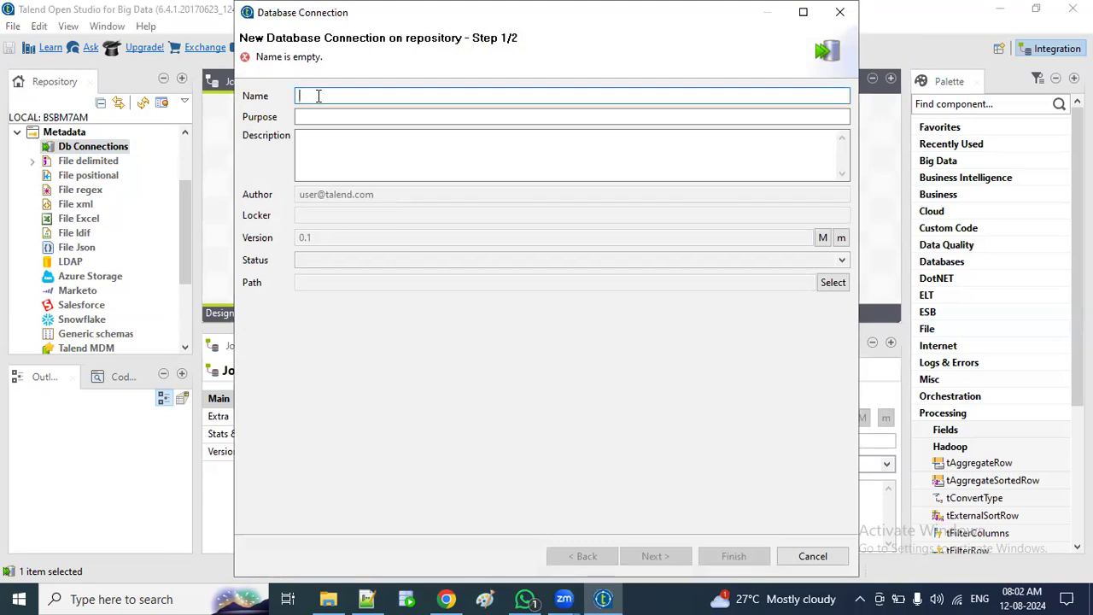
type("Ora")
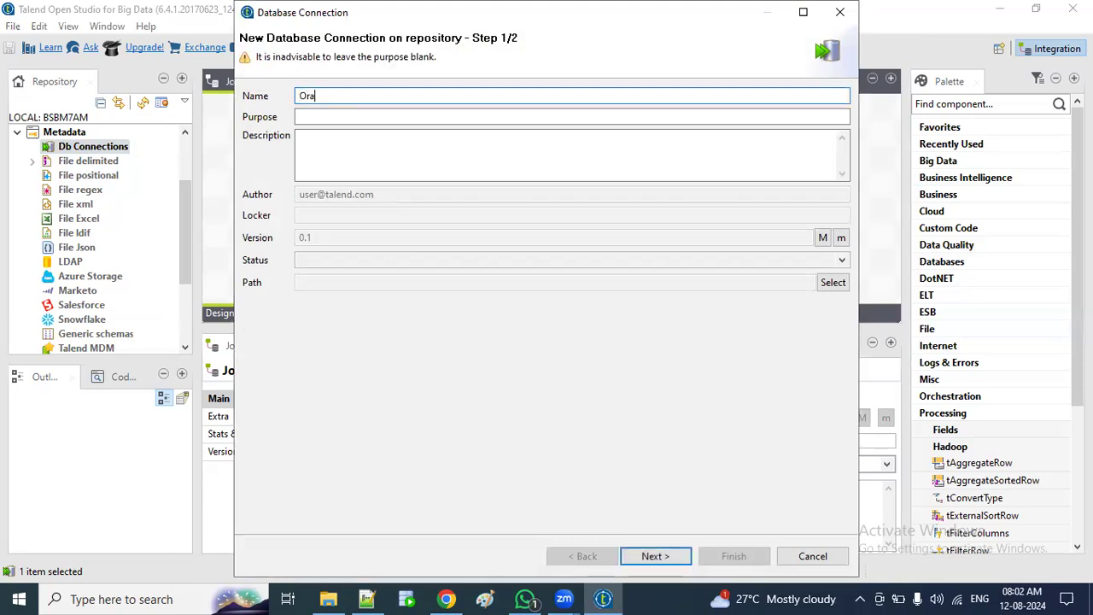
type("_")
left_click(643, 556)
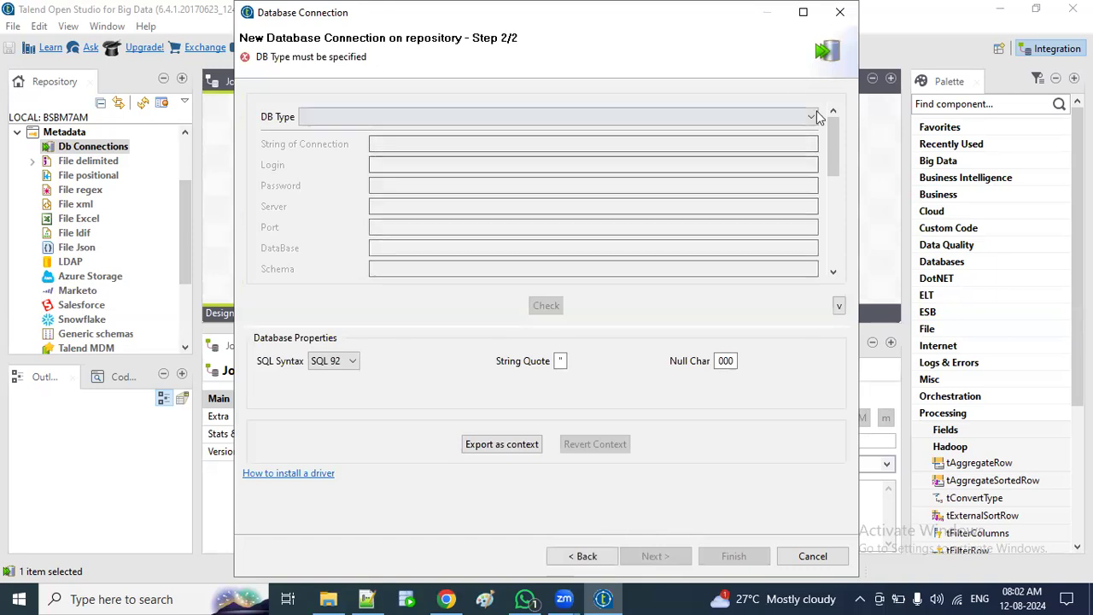
left_click(811, 115)
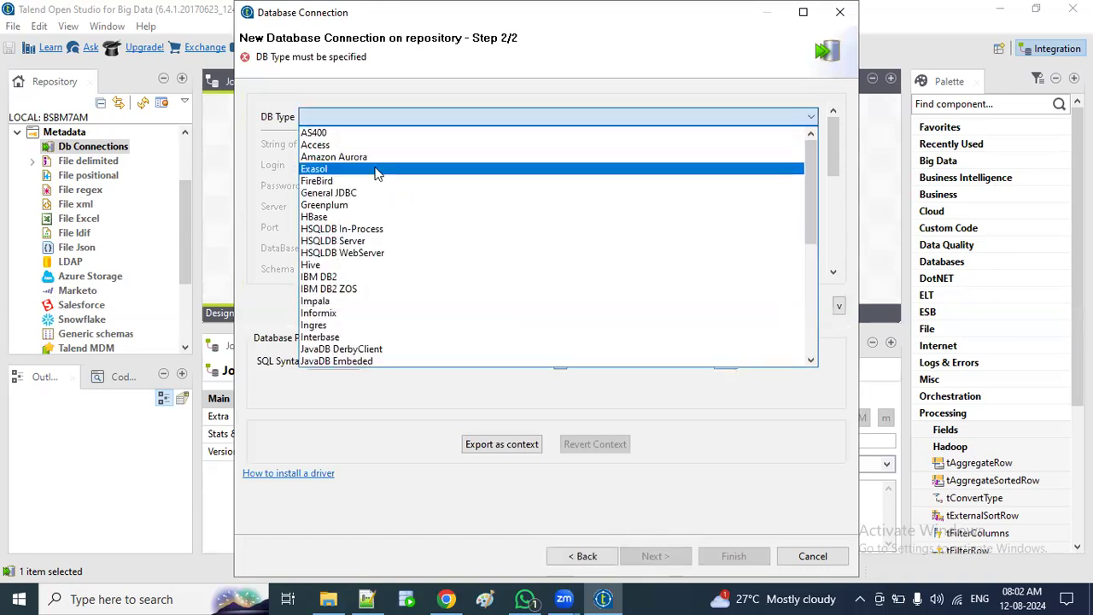
scroll(378, 210, "down", 4)
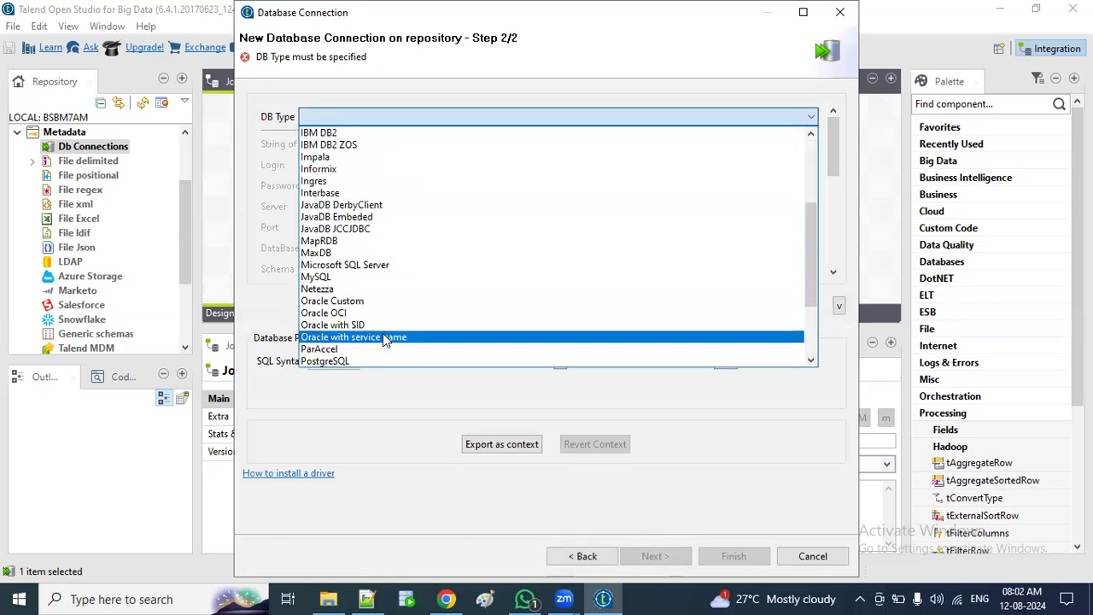
left_click(383, 336)
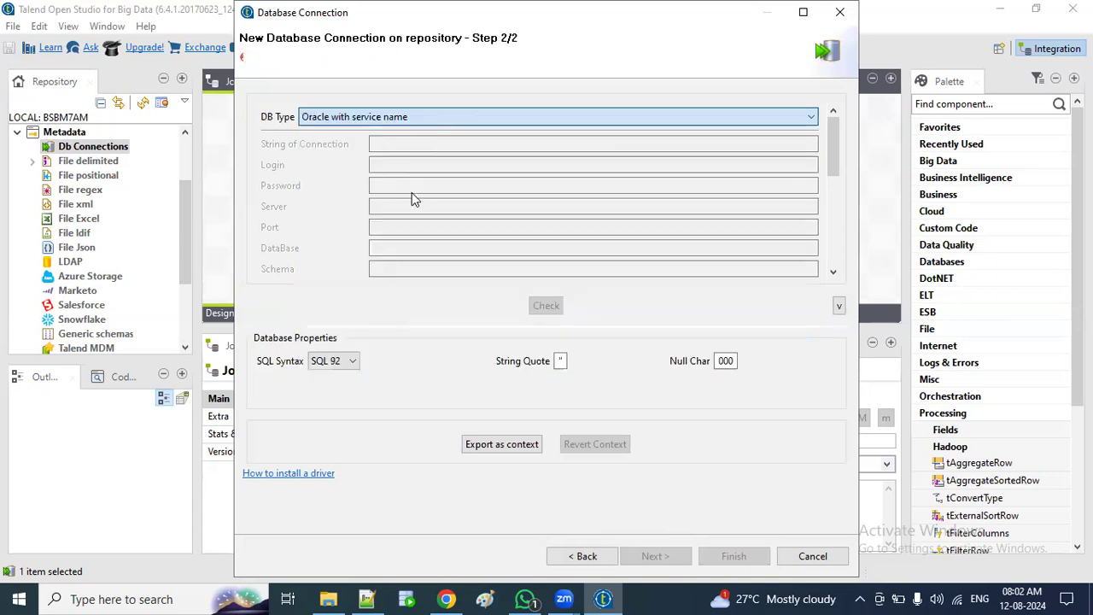
Step: Enter the login, password, server localhost and port, then confirm the successful connection test
left_click(383, 187)
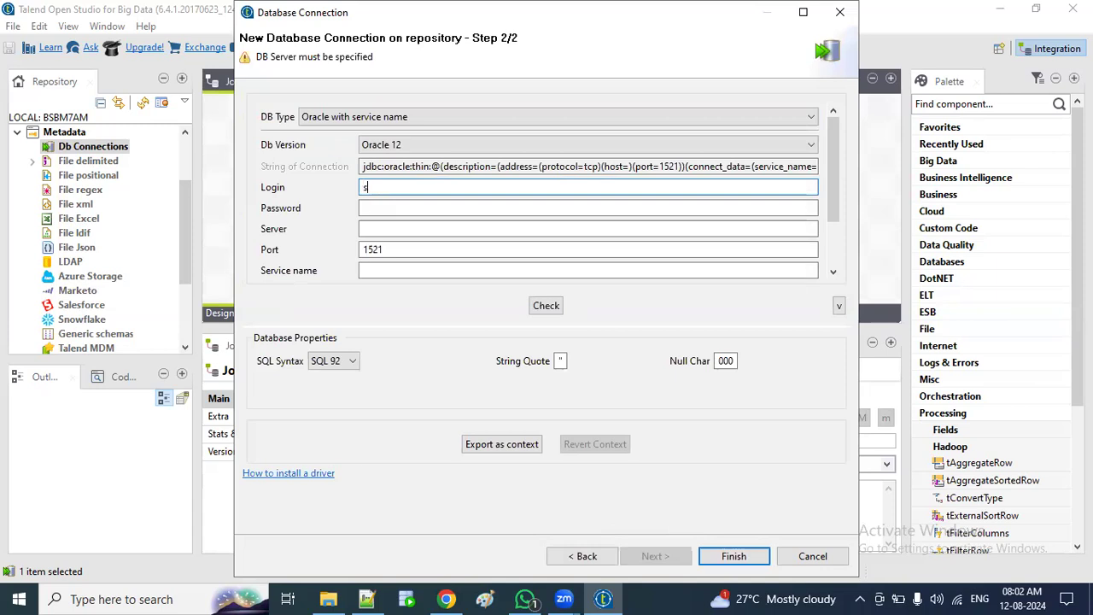
key("Tab")
type("s")
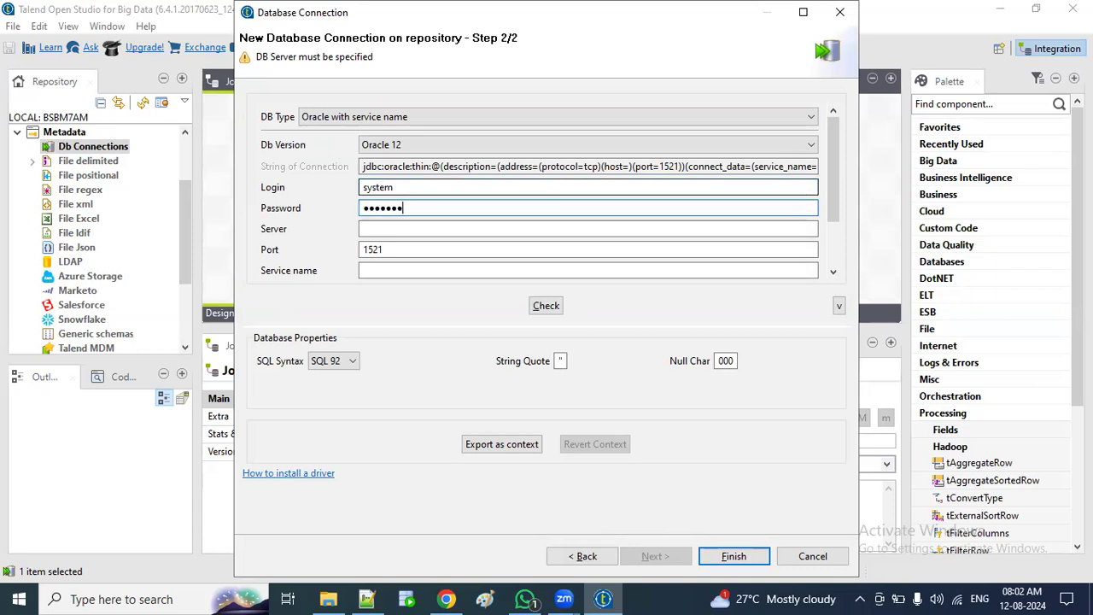
key("Tab")
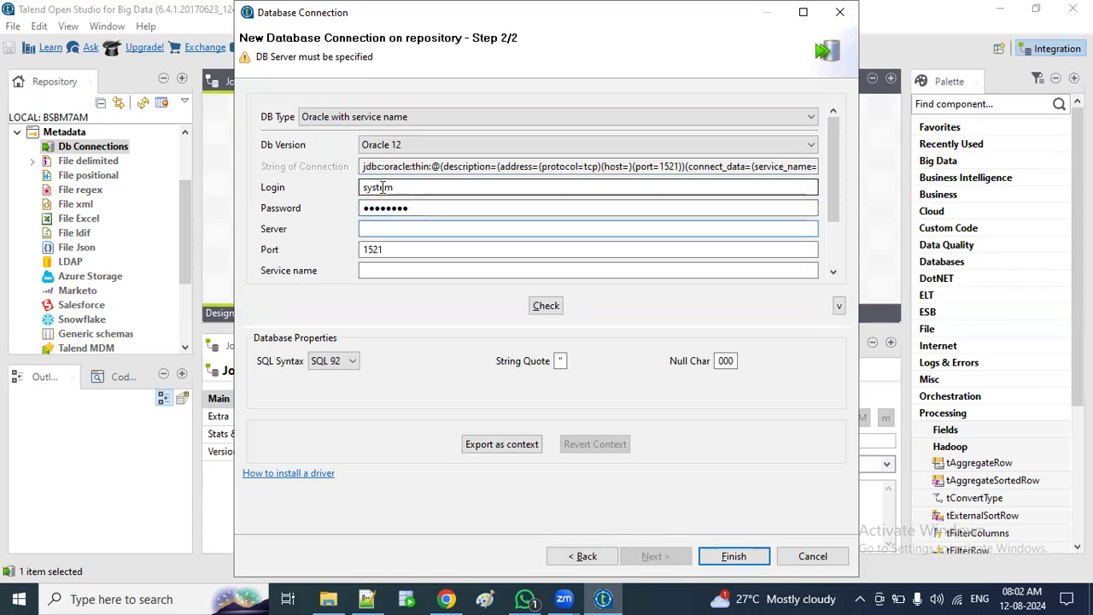
type("loc")
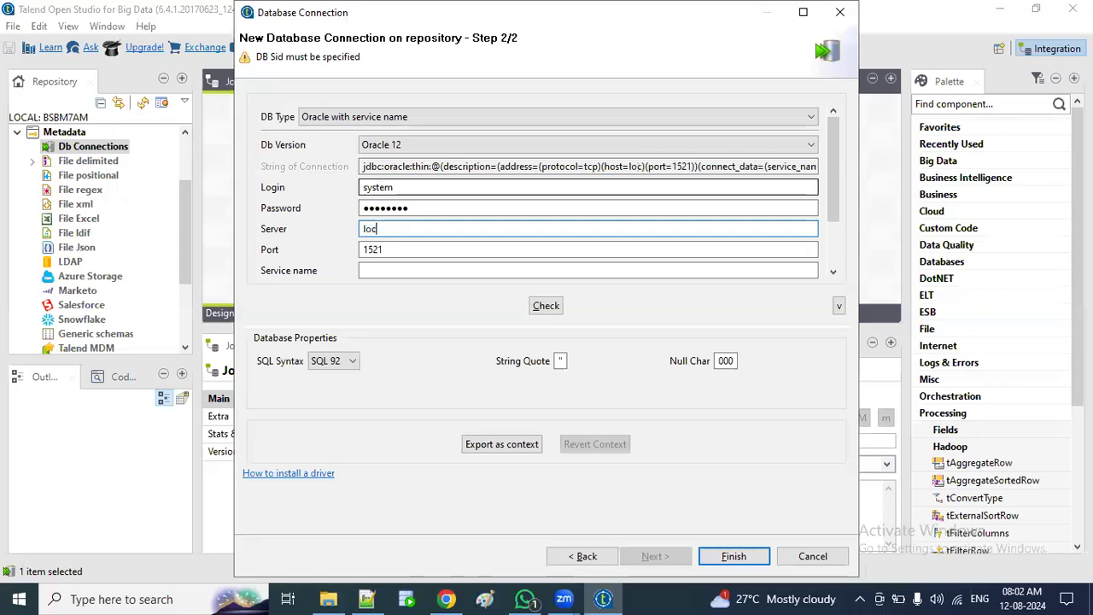
type("alhosy")
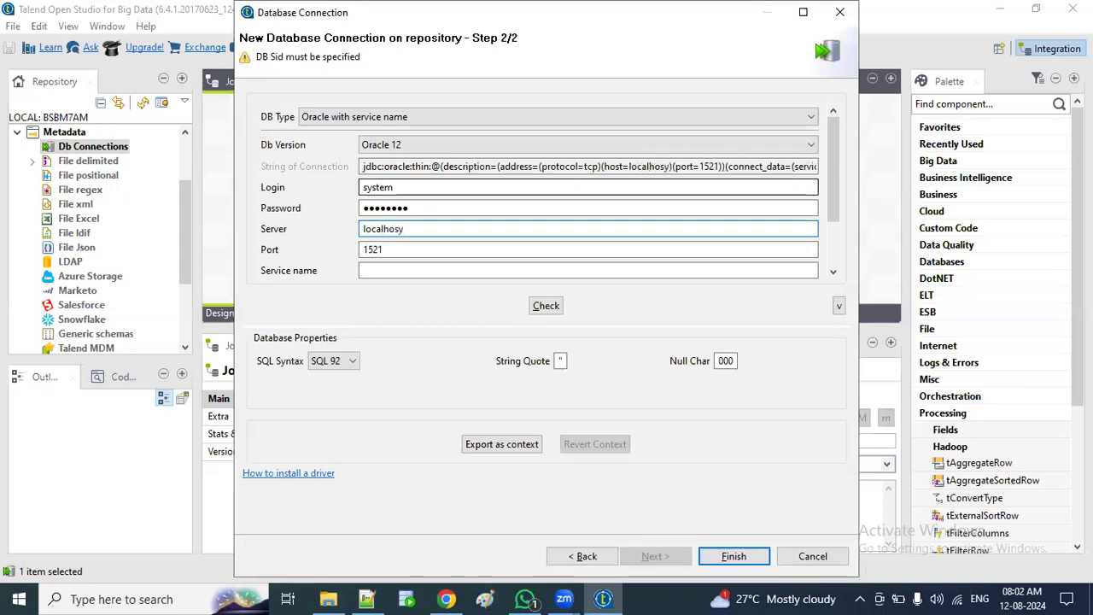
key("BackSpace")
type("t")
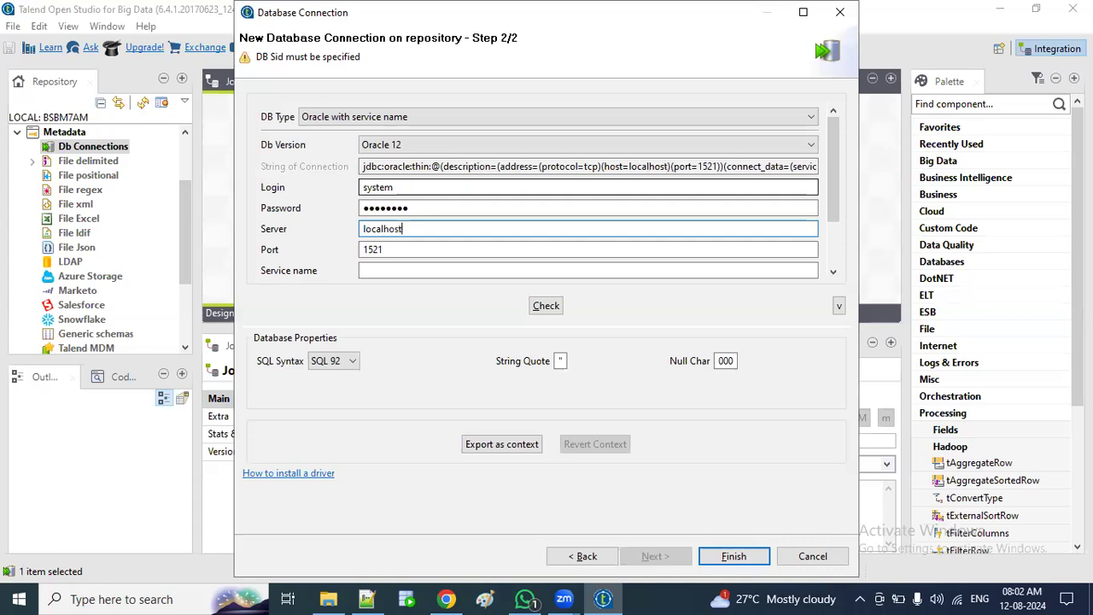
key("Tab")
key("Tab")
type("x")
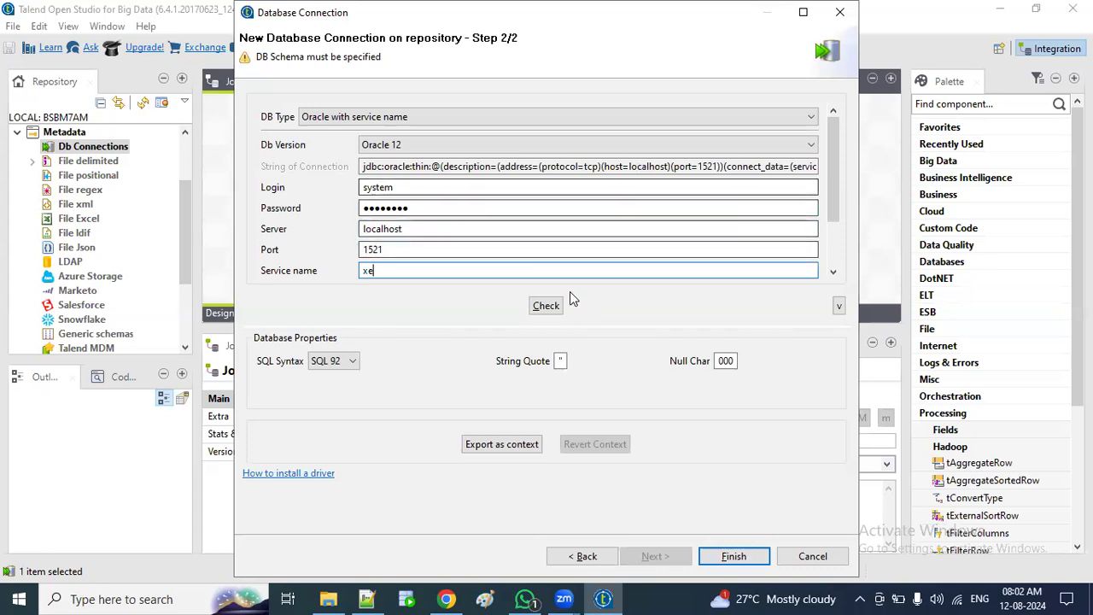
left_click(546, 304)
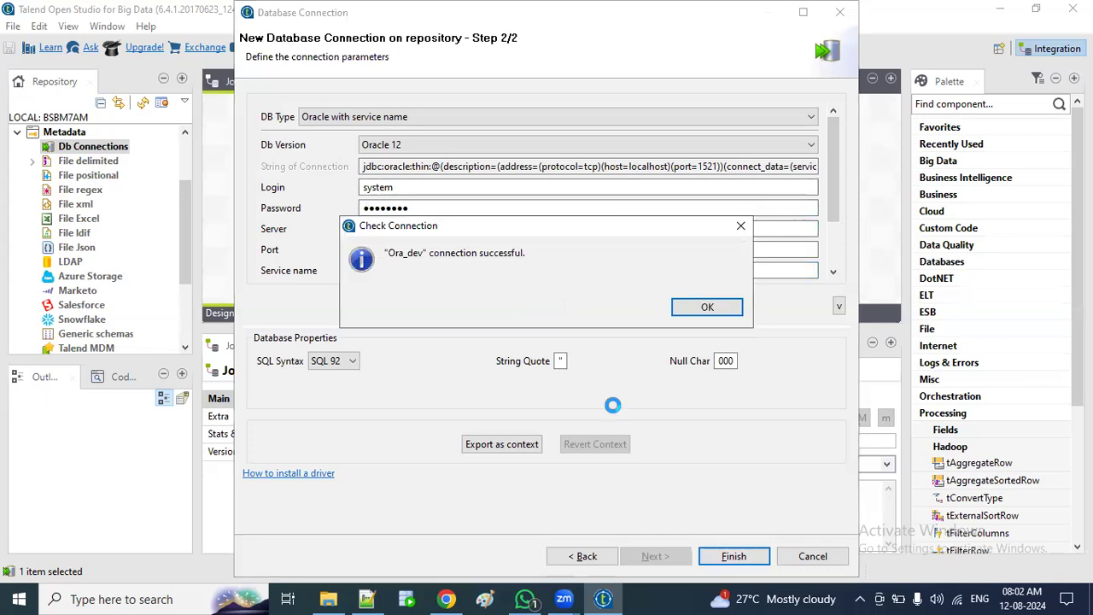
left_click(734, 556)
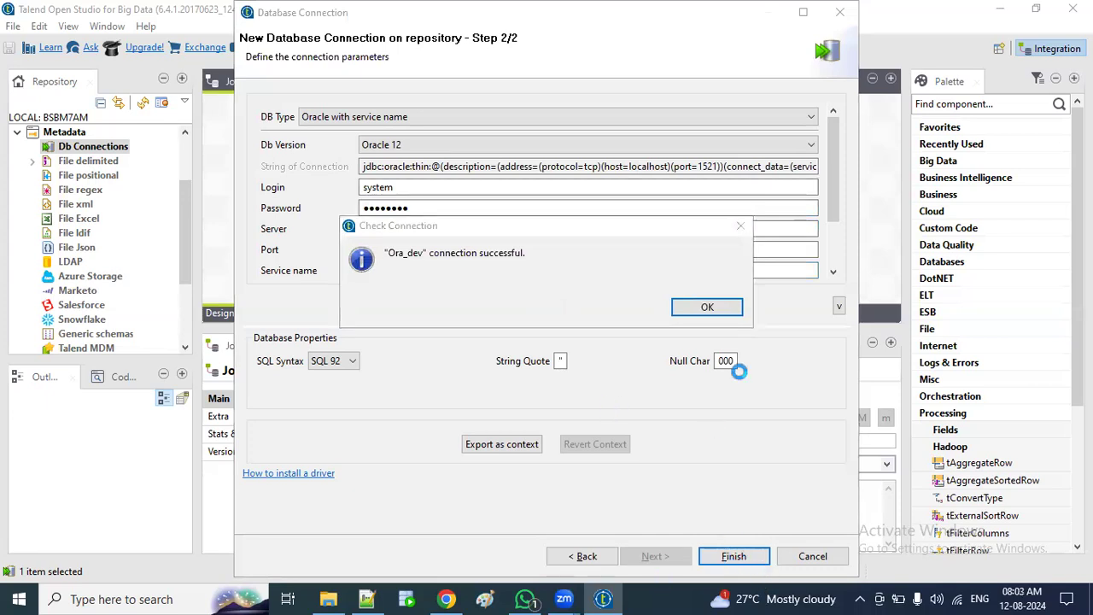
key("Return")
key("Return")
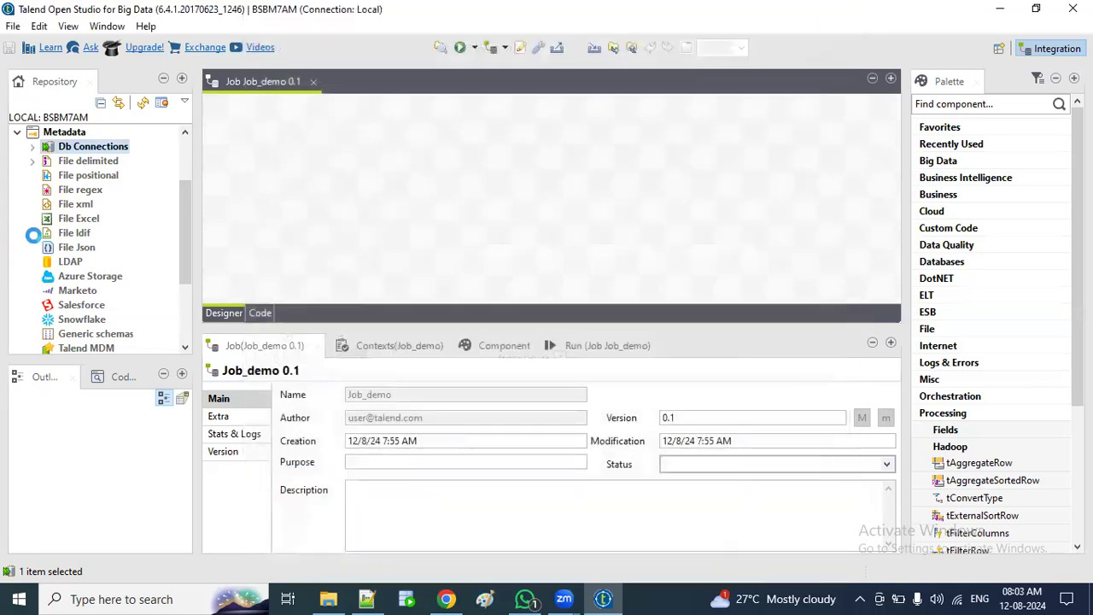
Step: Drag Demo_fil 0.1 onto the Job_demo canvas as a tFileInputDelimited component
scroll(35, 209, "up", 1)
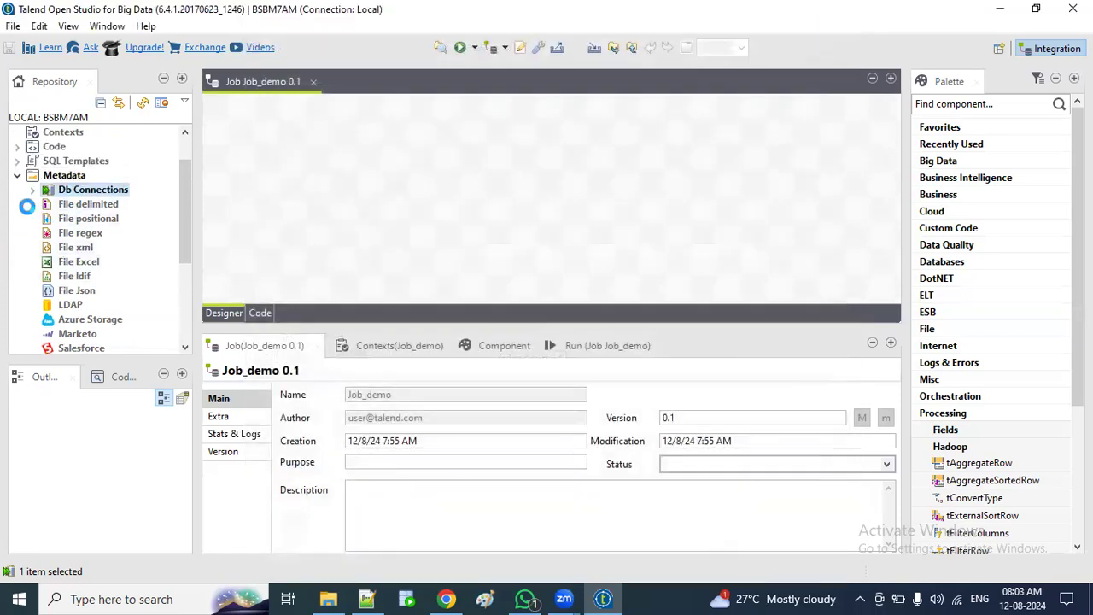
left_click(29, 205)
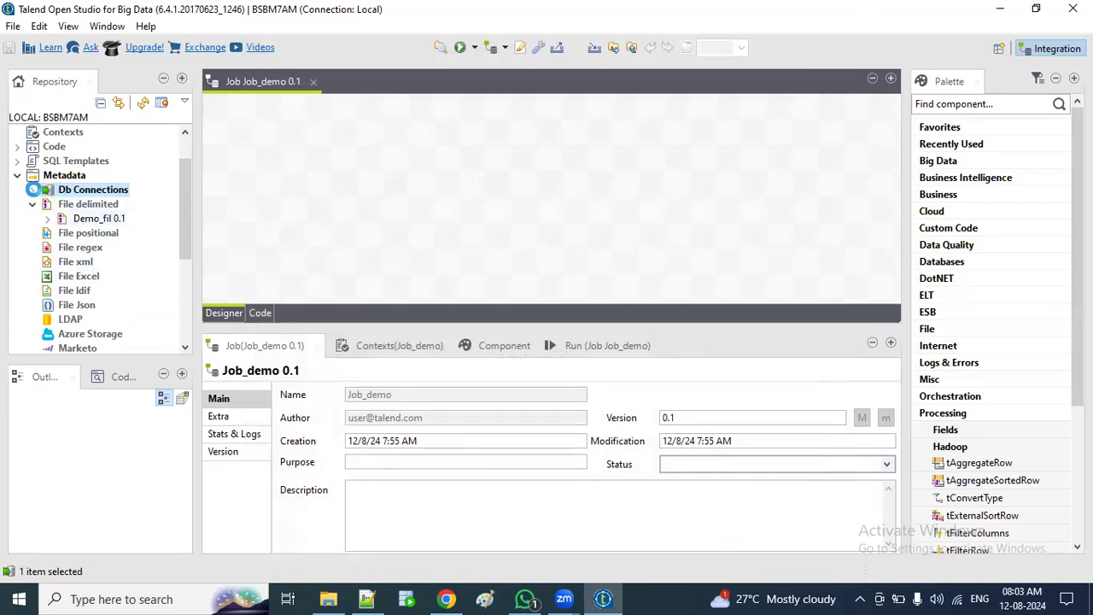
left_click(29, 189)
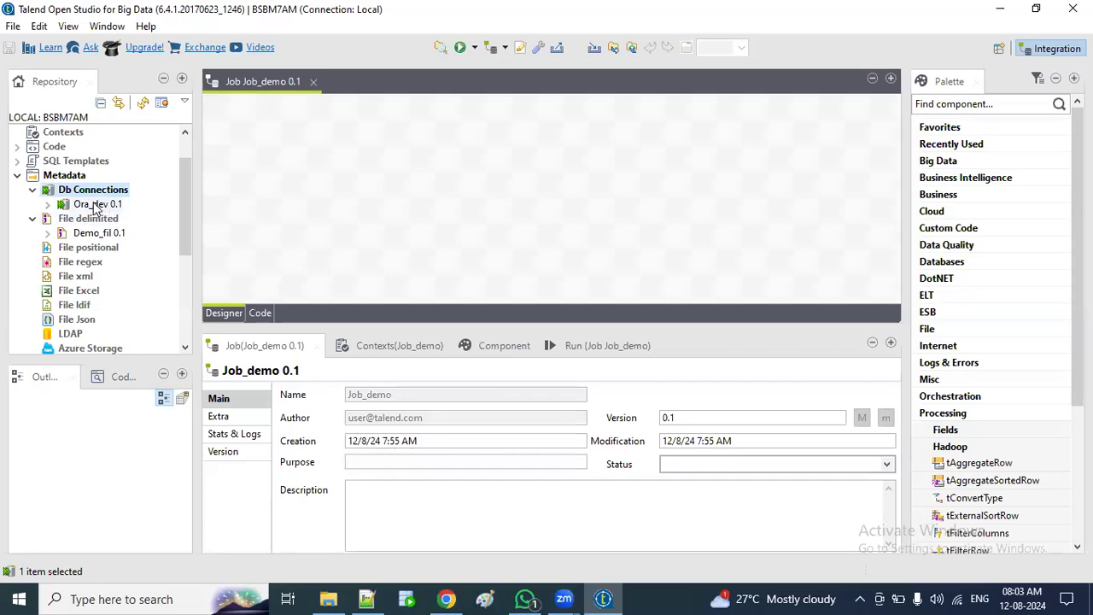
scroll(101, 209, "up", 1)
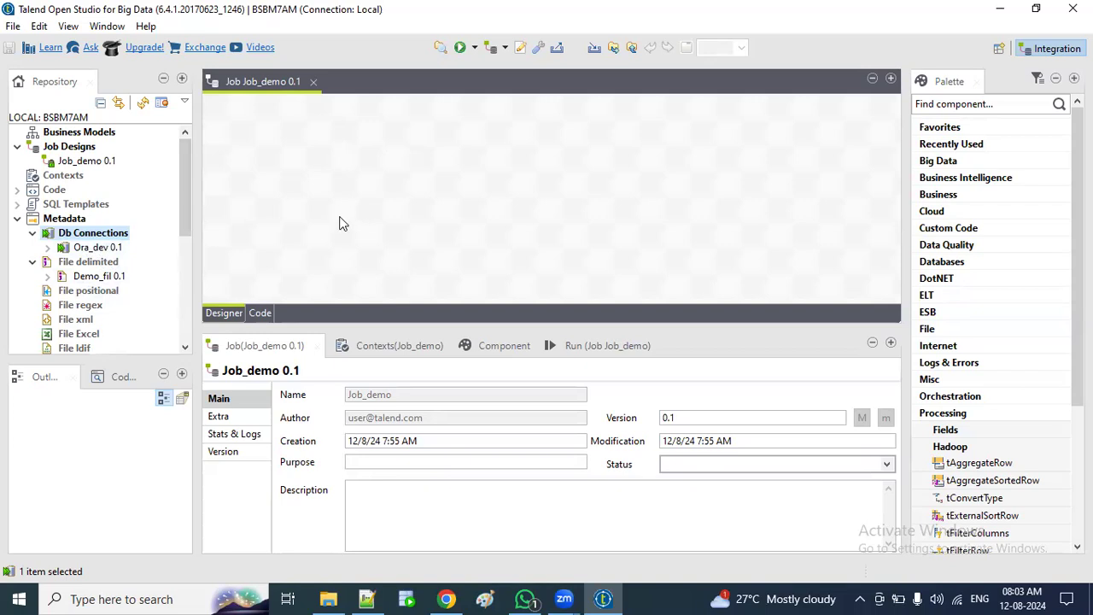
left_click(92, 276)
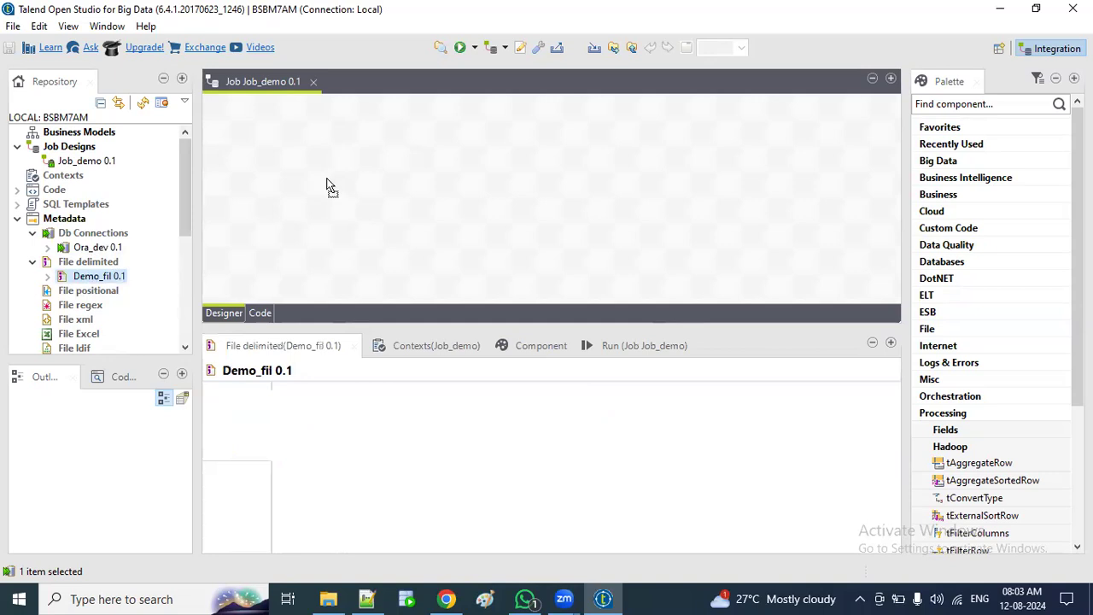
left_click_drag(329, 186, 337, 179)
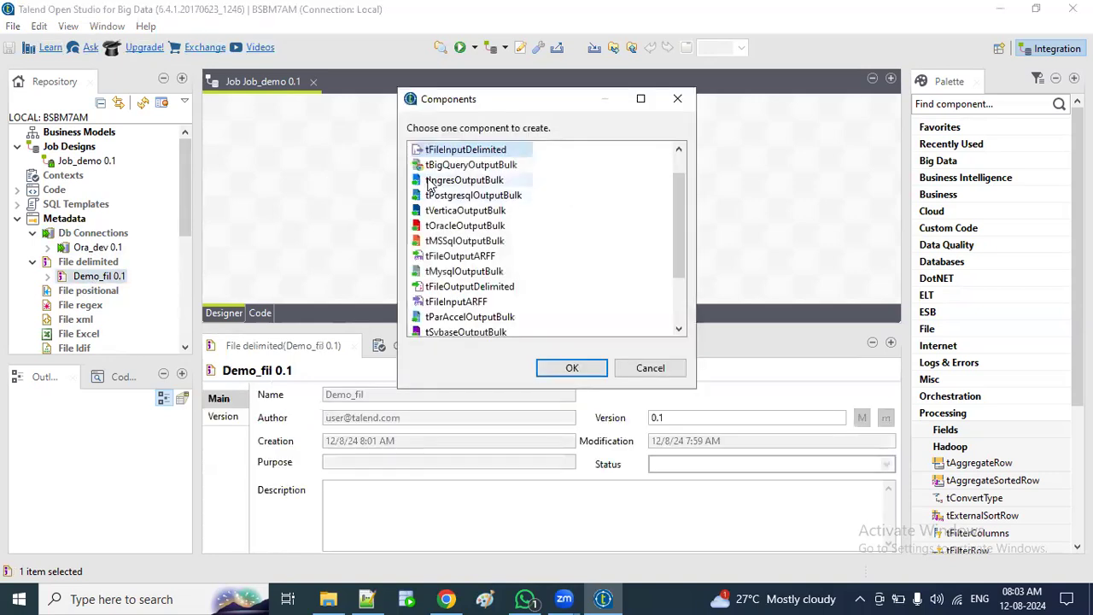
left_click(573, 368)
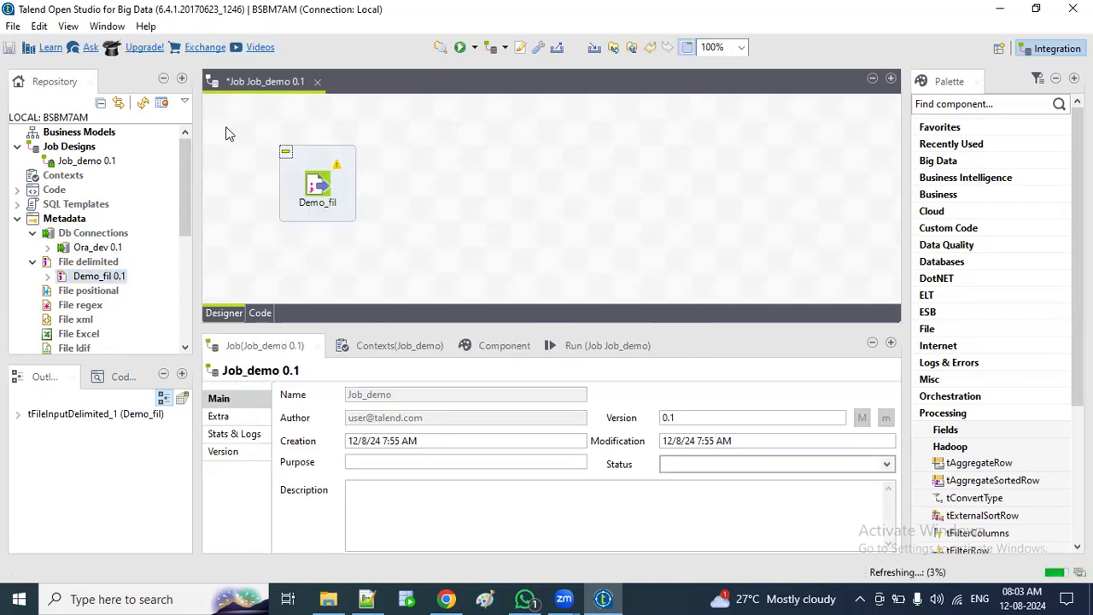
left_click_drag(236, 130, 398, 235)
left_click(95, 248)
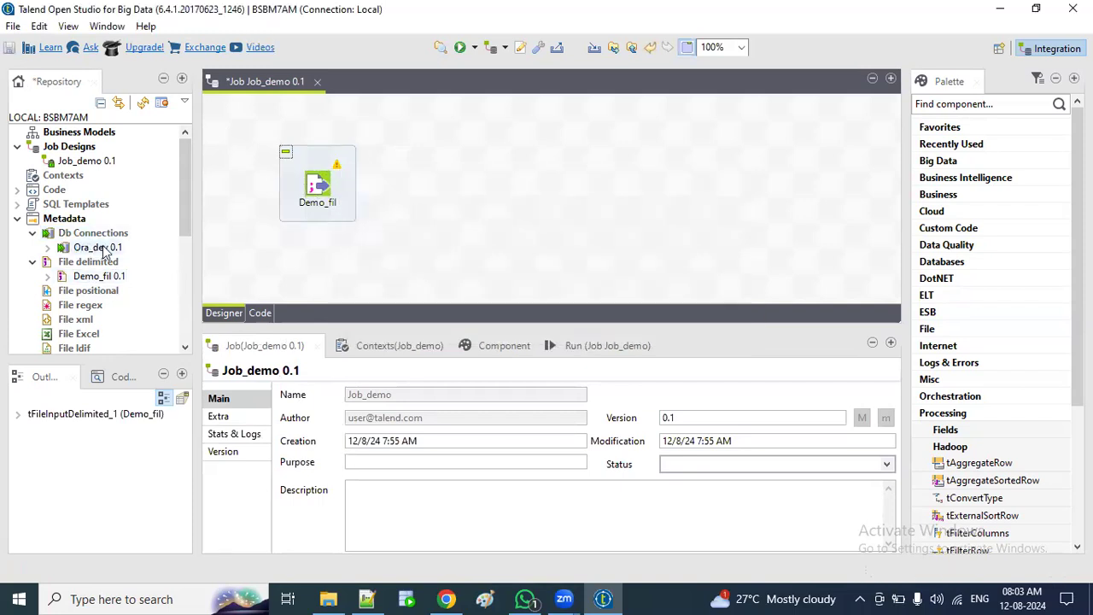
Step: Drop Ora_dev onto the canvas as a tOracleOutput component, positioned to the right
left_click_drag(581, 181, 581, 181)
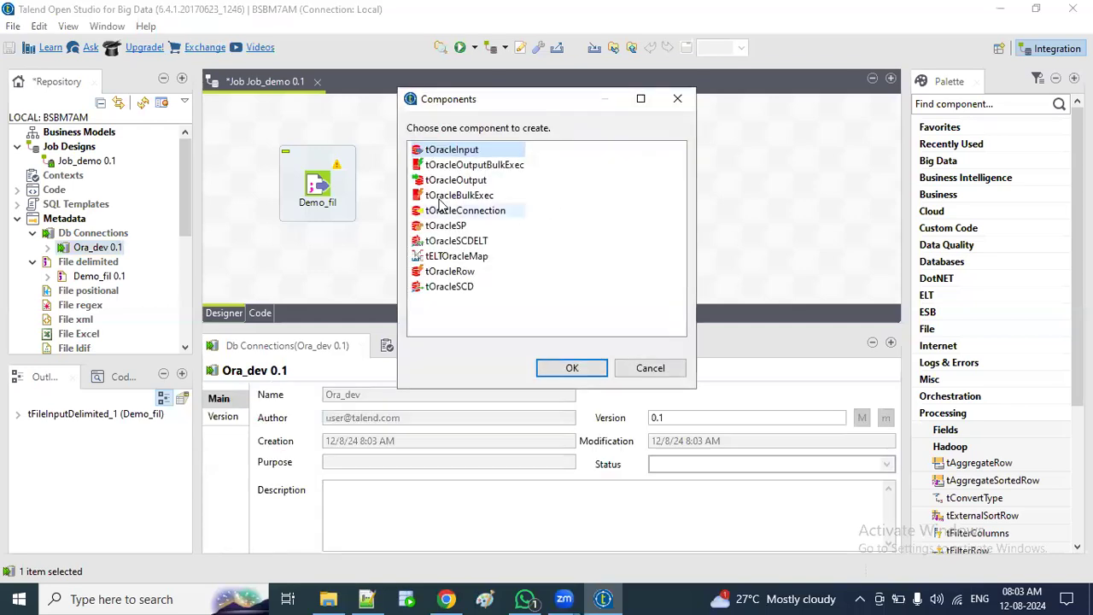
left_click(455, 179)
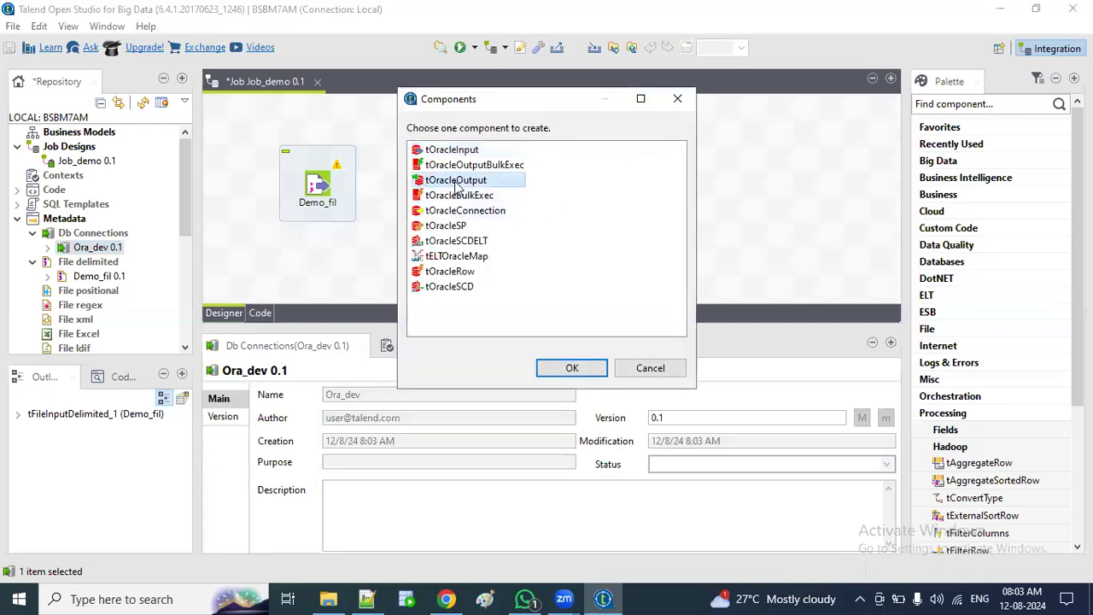
left_click(568, 368)
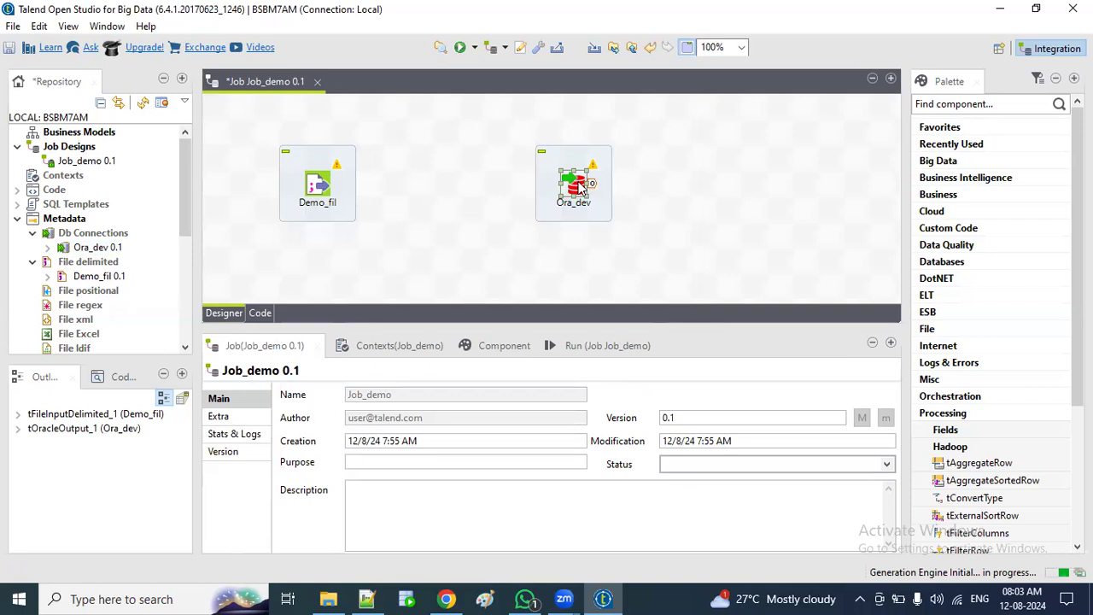
left_click_drag(658, 192, 656, 192)
Step: Add a tFilterRow component to the canvas by searching 'filter'
left_click_drag(254, 124, 436, 244)
left_click(461, 184)
type("f")
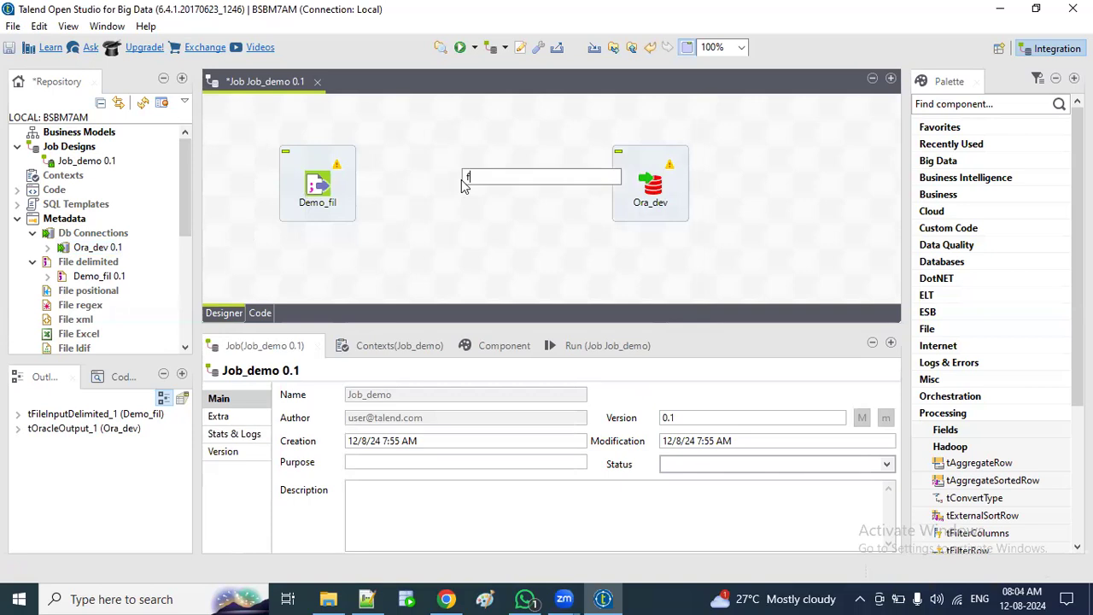
type("ilter")
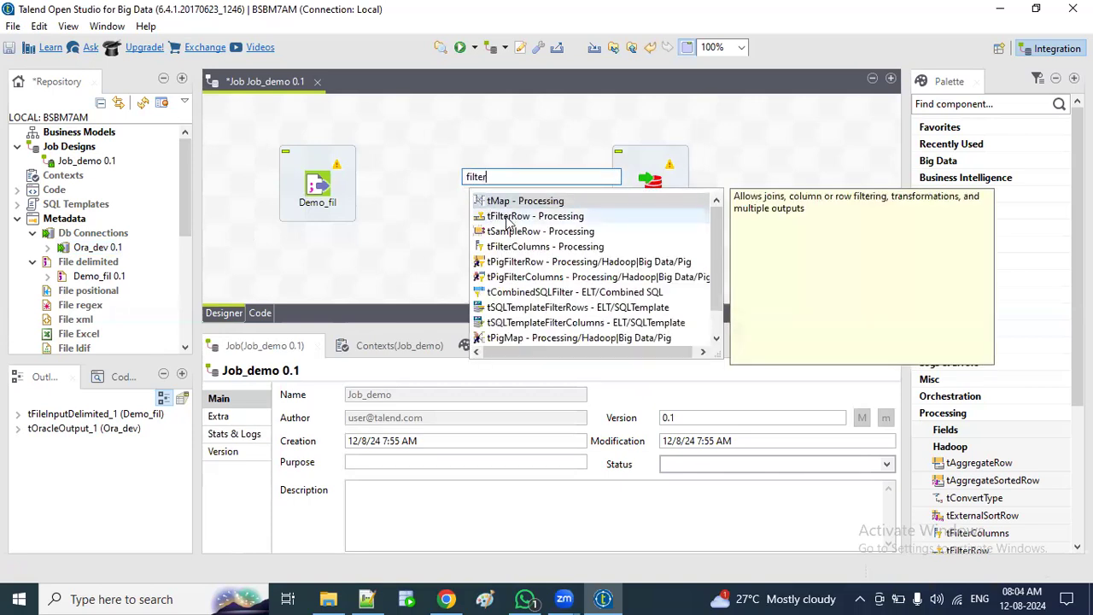
left_click(508, 221)
double_click(510, 222)
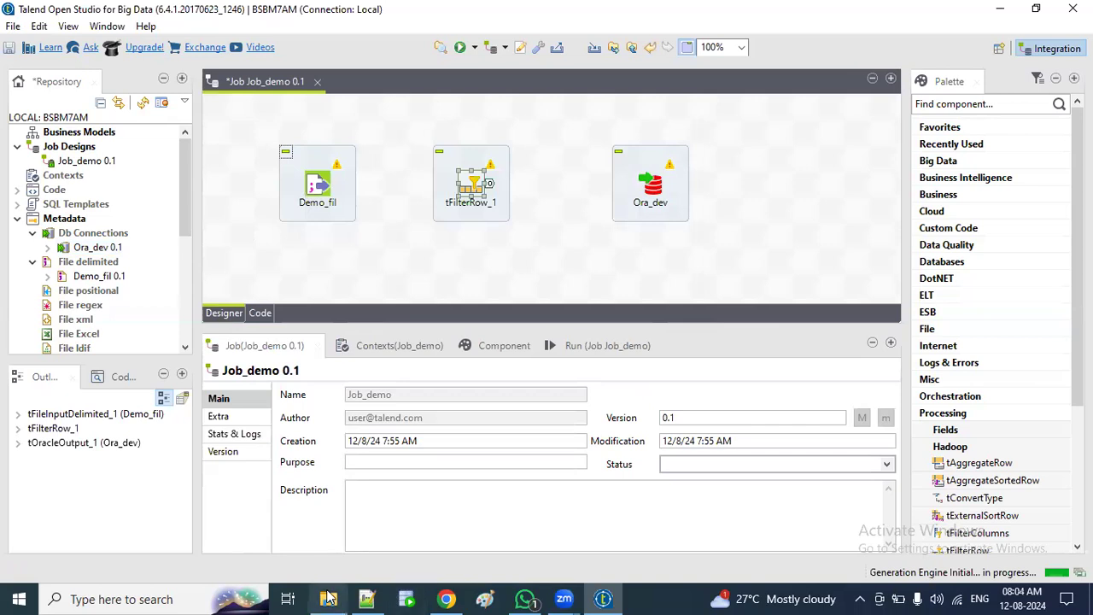
left_click(329, 599)
Step: Highlight the department 20 rows in demo_emp.csv in Notepad++, then return to Talend
left_click(369, 598)
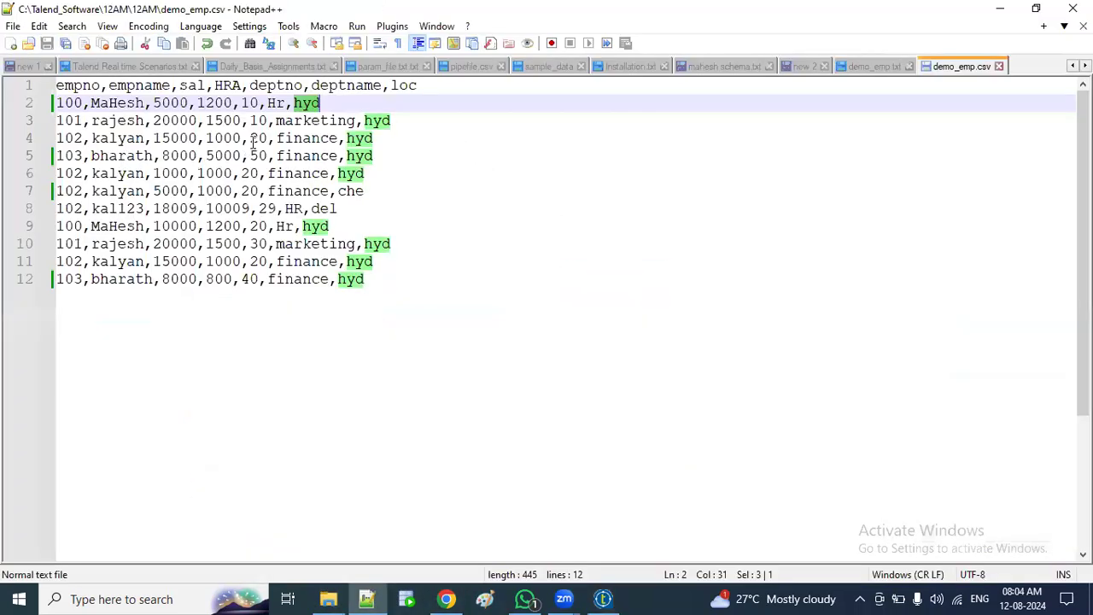
double_click(258, 139)
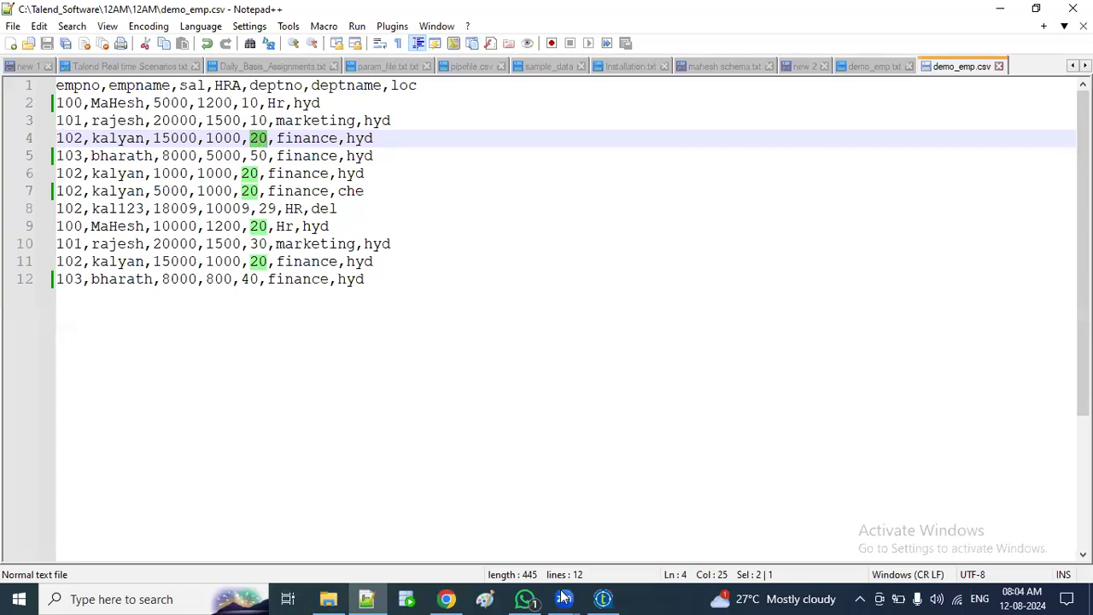
left_click(603, 599)
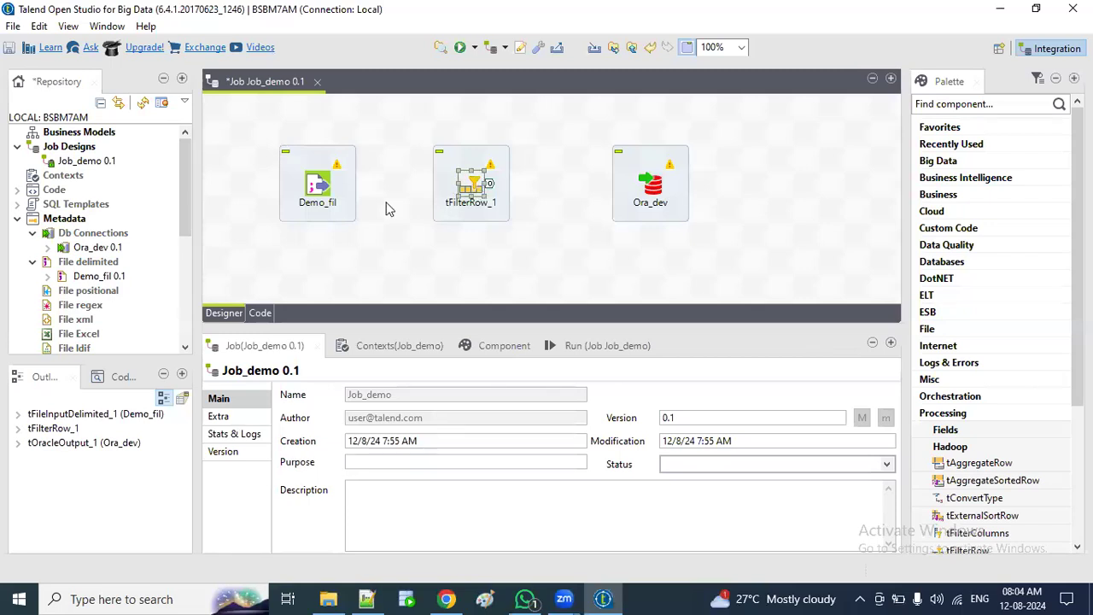
Step: Connect Demo_fil to tFilterRow_1 with a Main row connection (row1)
right_click(320, 185)
mouse_move(367, 196)
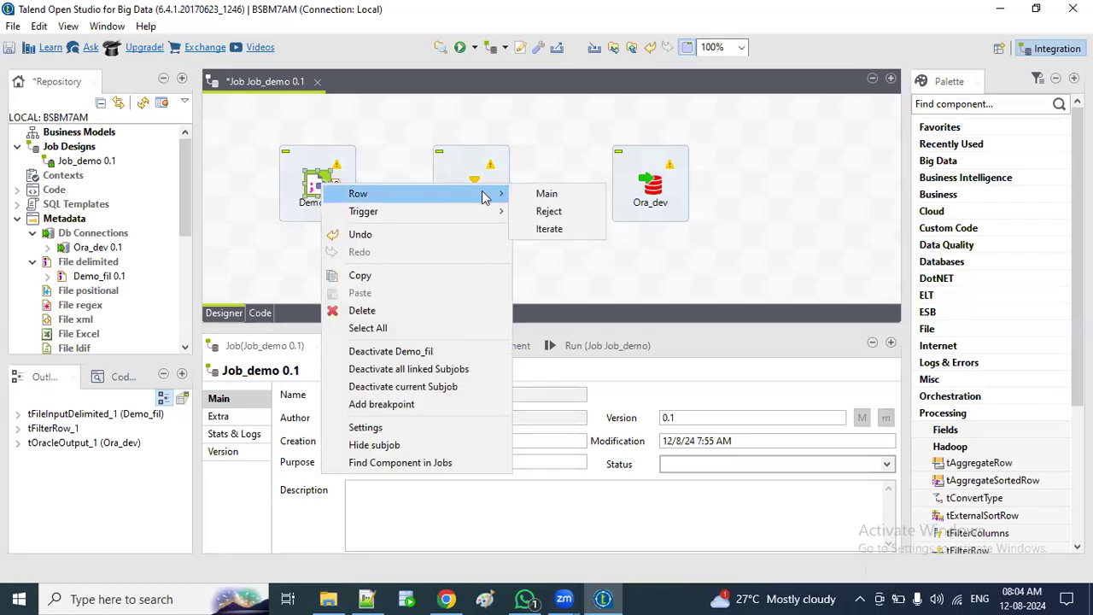
left_click(547, 193)
left_click(471, 186)
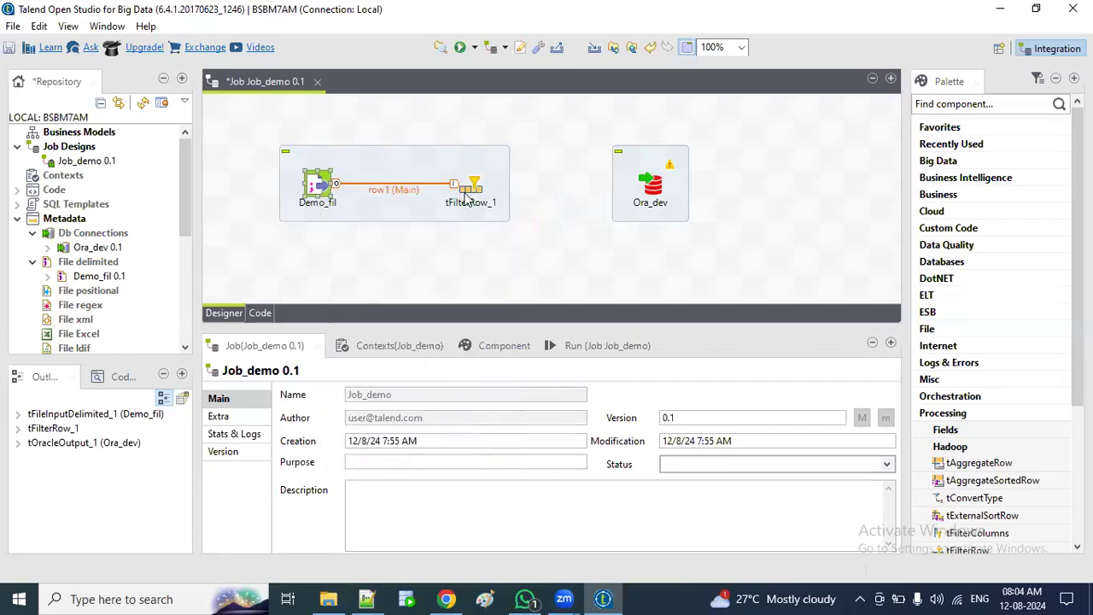
left_click(476, 189)
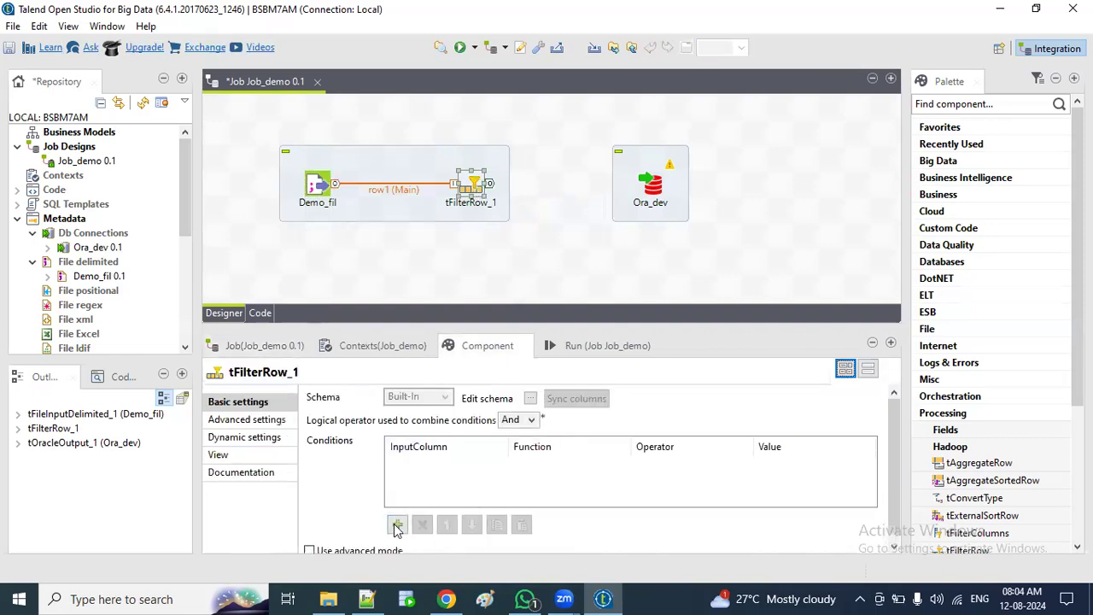
Step: Add a tFilterRow_1 condition on column deptno, Equals, value 20
left_click(397, 524)
left_click(480, 462)
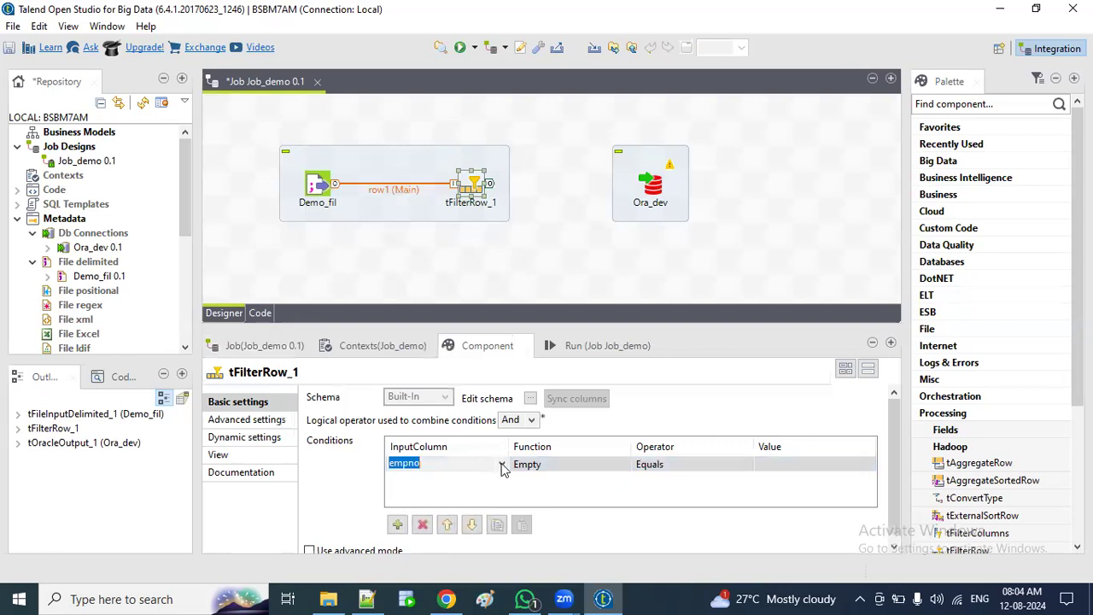
left_click(502, 466)
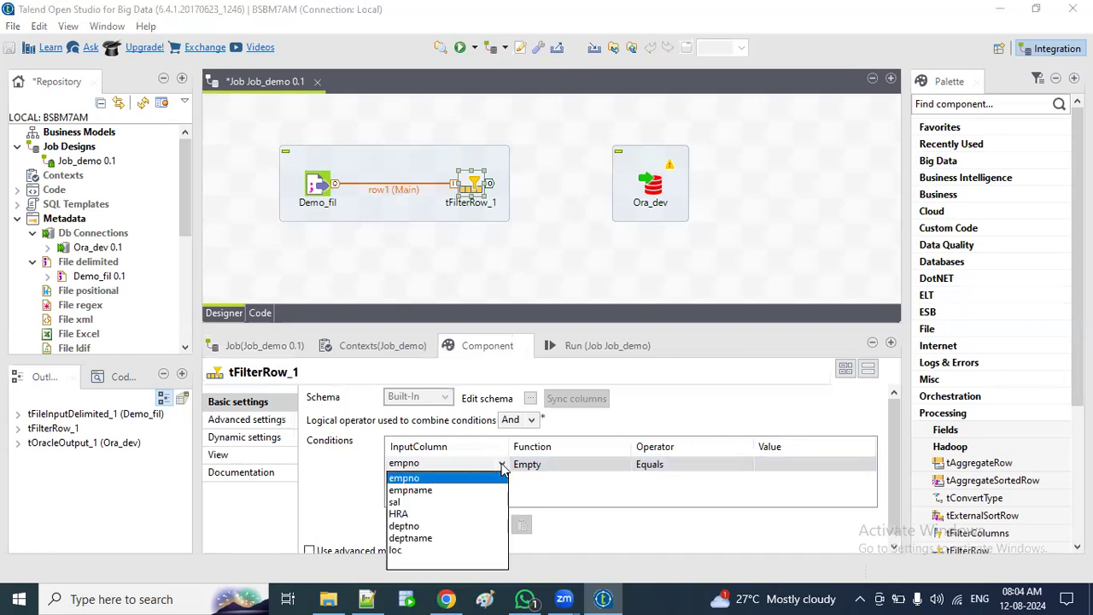
left_click(414, 526)
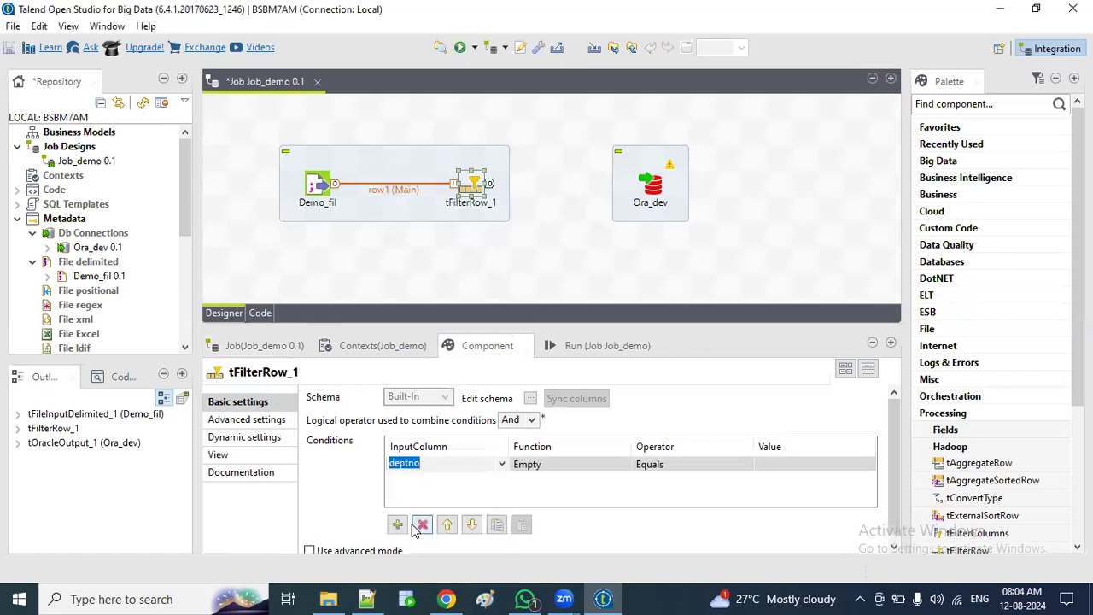
left_click(779, 462)
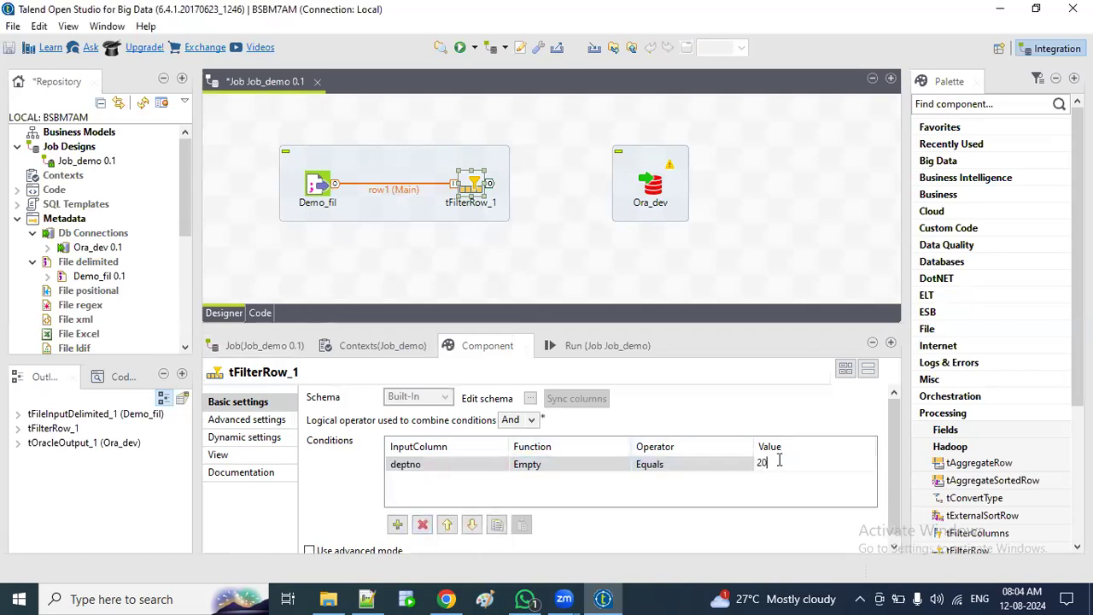
left_click(462, 179)
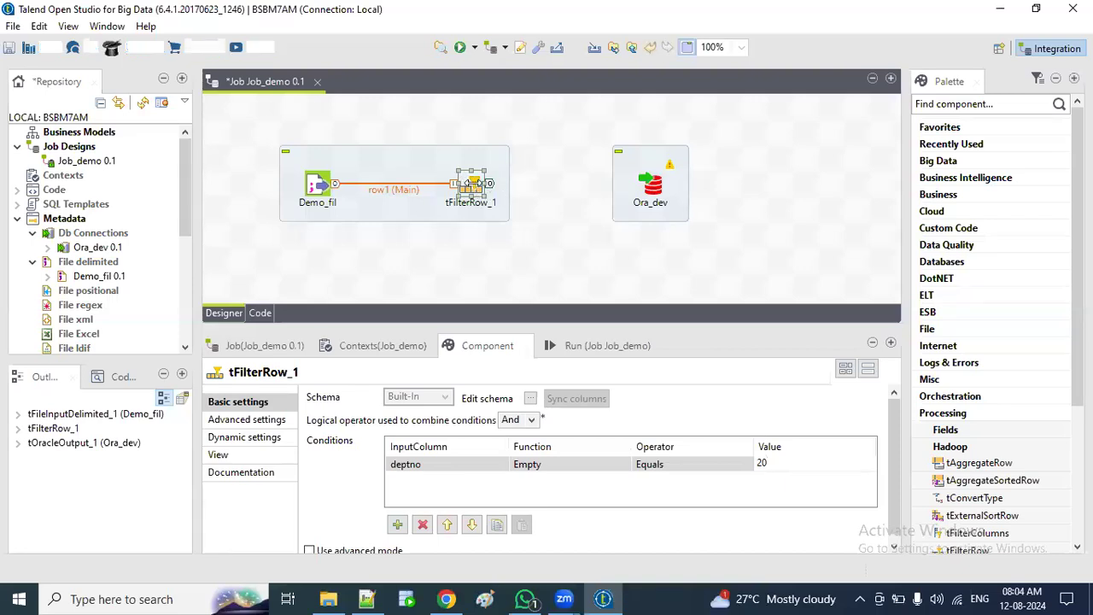
Step: Link tFilterRow_1's Filter output to Ora_dev as row2 and select Ora_dev's empty Table field
right_click(473, 183)
mouse_move(555, 195)
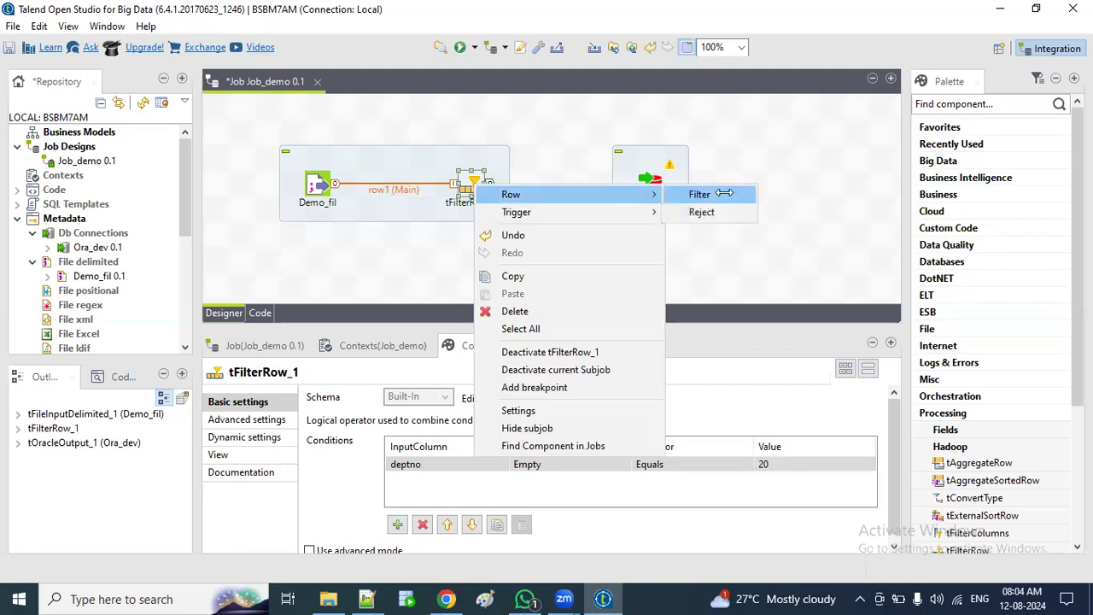
left_click(699, 194)
left_click(654, 184)
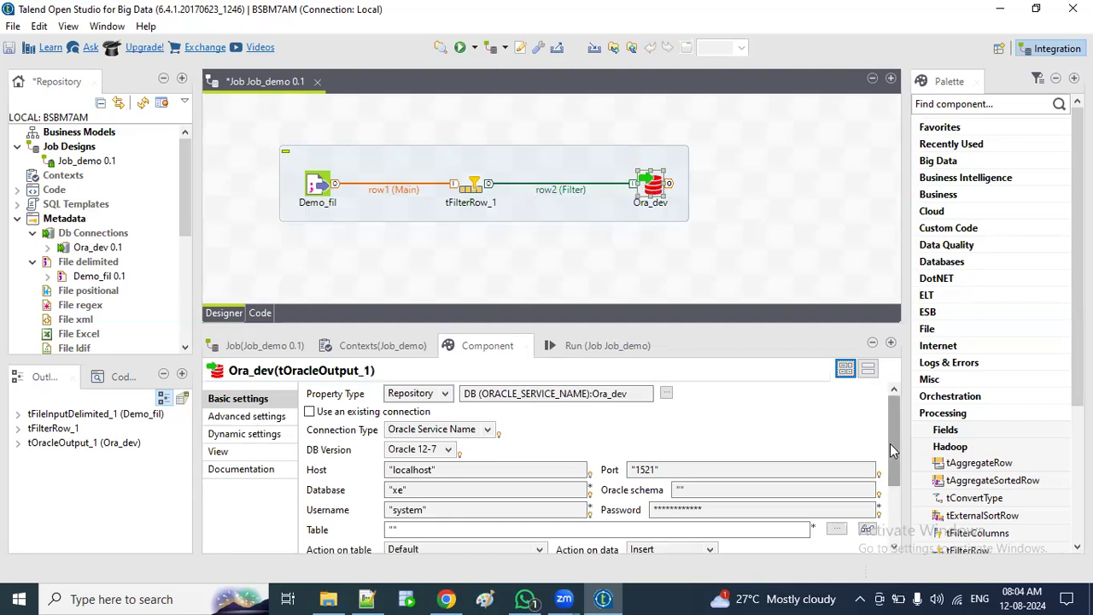
scroll(892, 467, "down", 2)
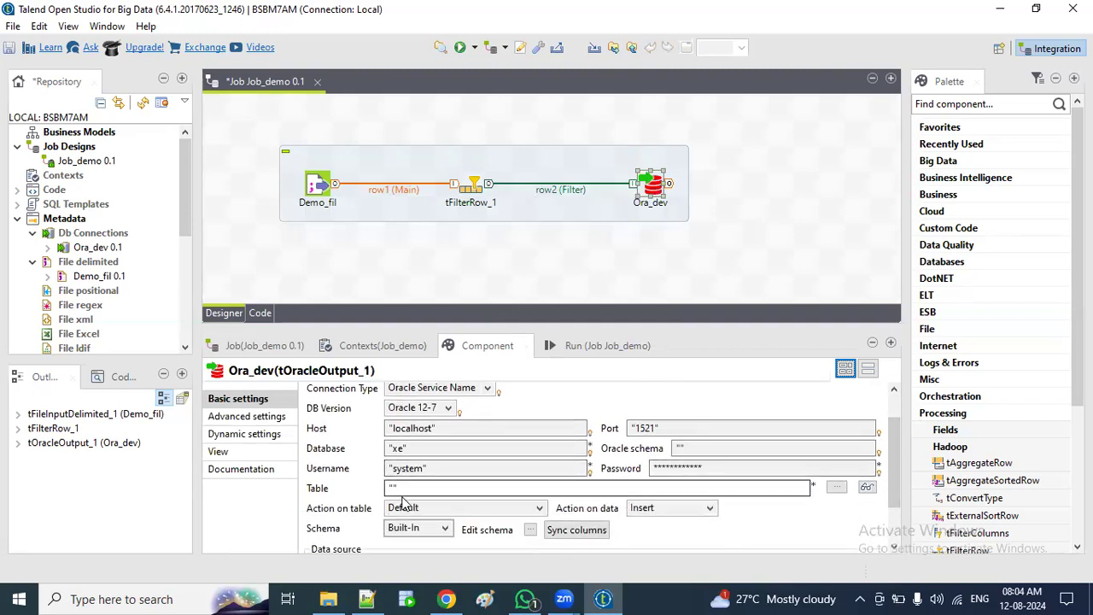
left_click(394, 488)
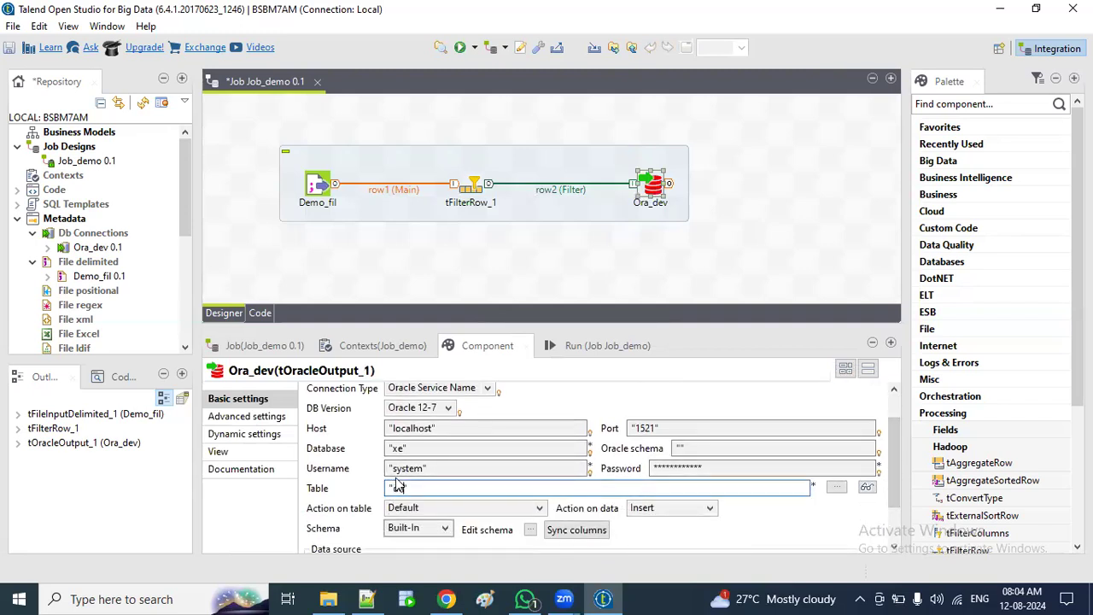